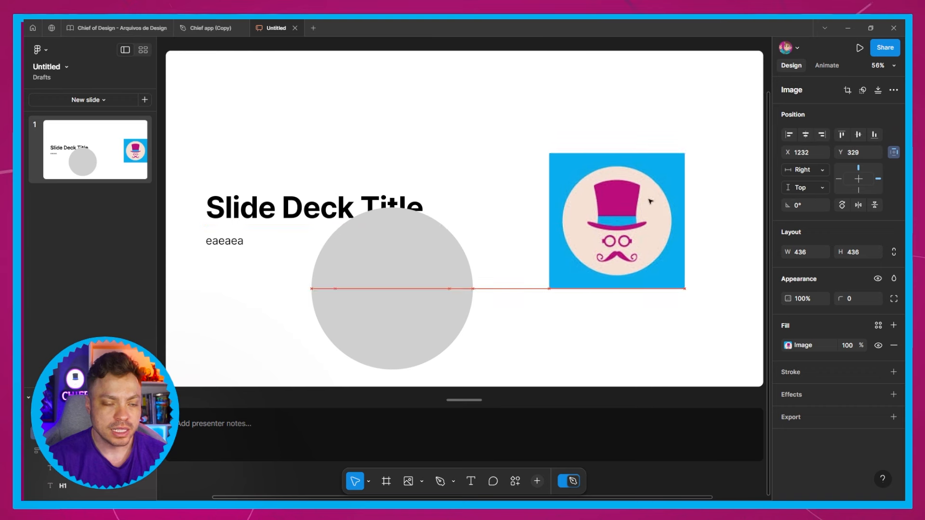
Step: Leave design mode and delete the grey circle and the hat logo image from the slide
click(564, 487)
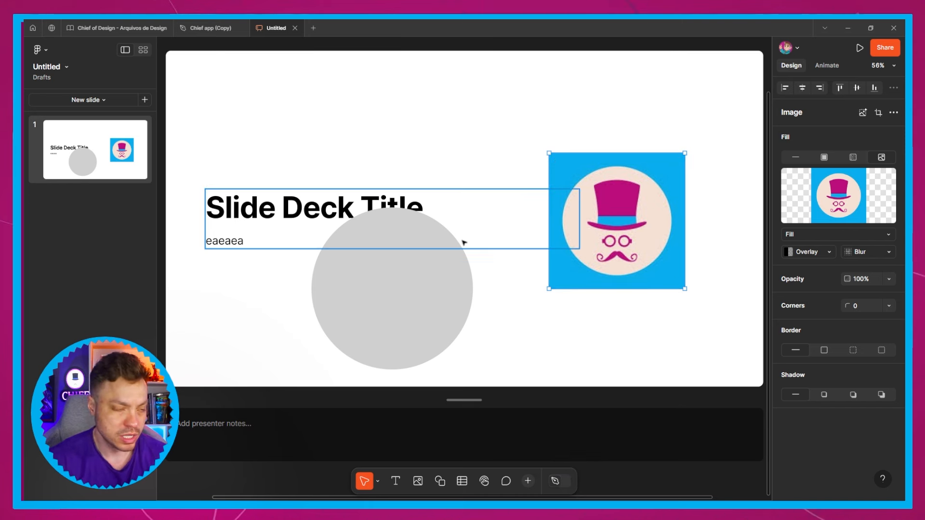
click(429, 258)
key(Delete)
click(644, 218)
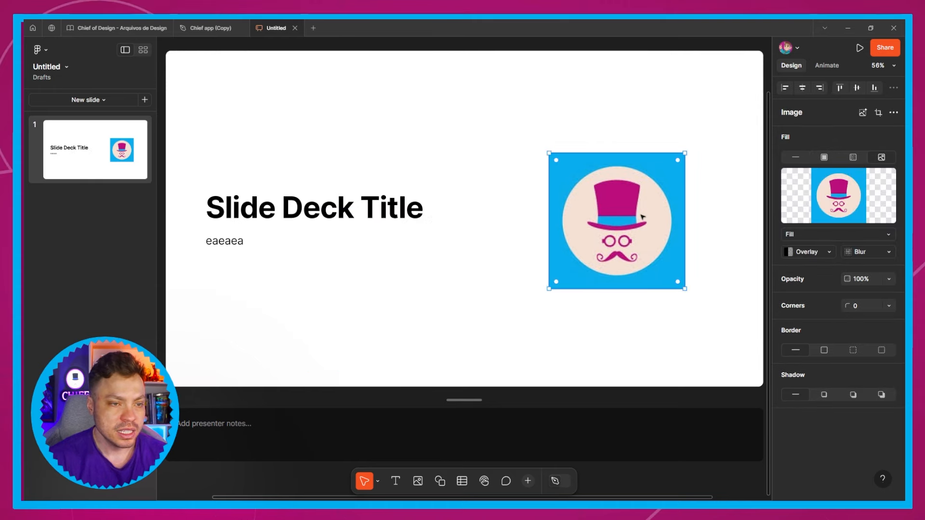
key(Delete)
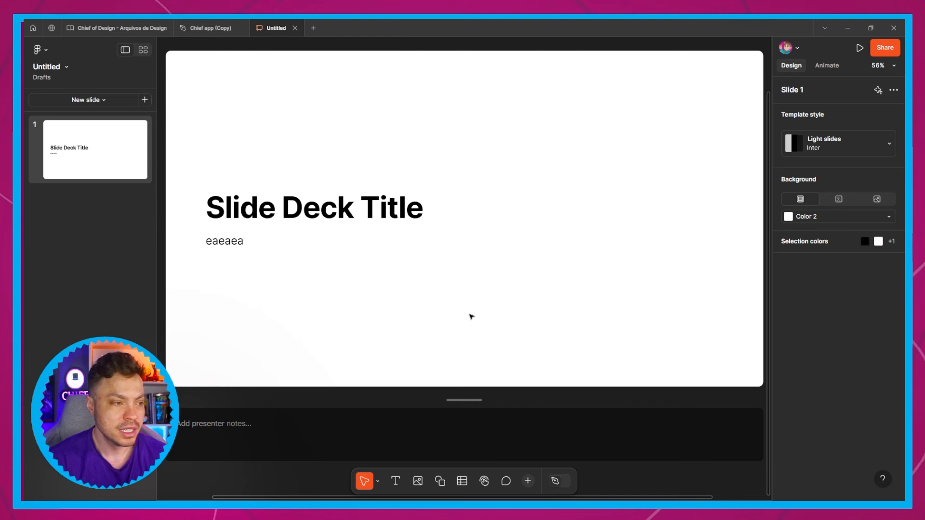
Step: Compare how assets are inserted with design mode on and off, including the available asset libraries
click(562, 482)
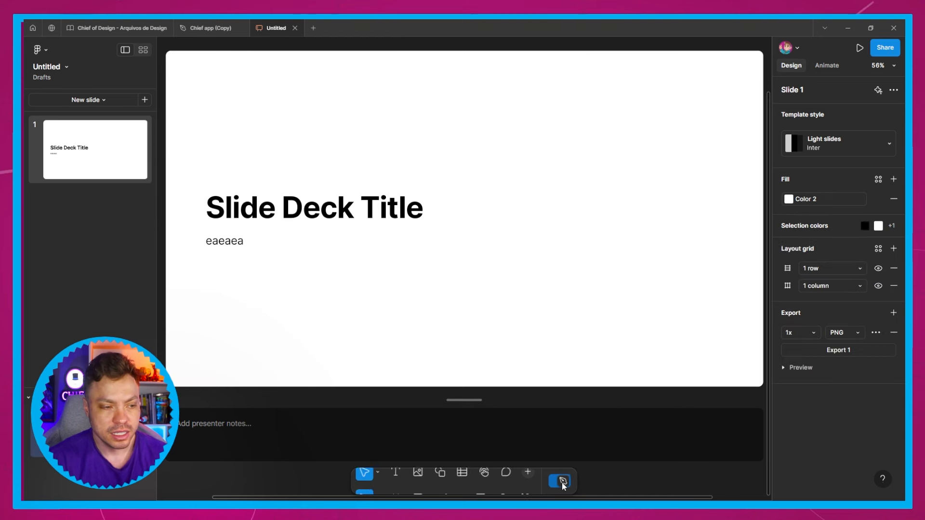
click(536, 481)
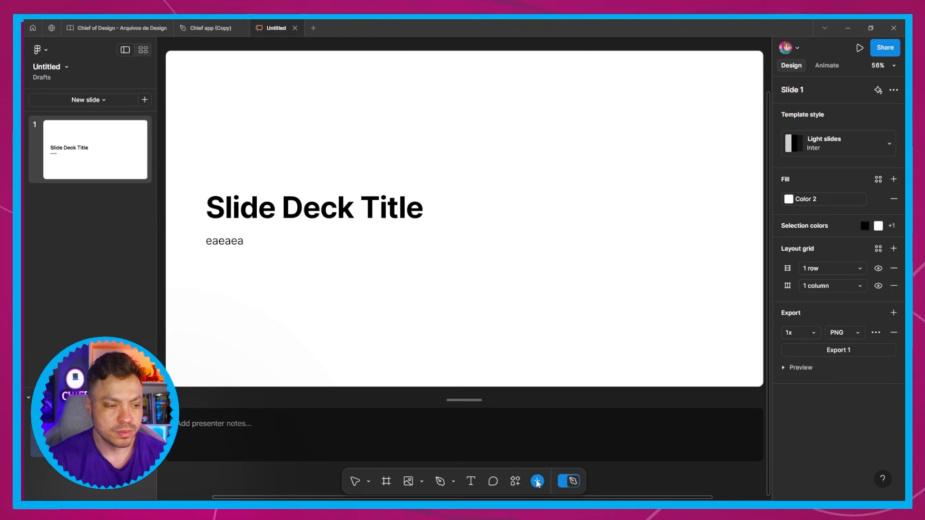
click(562, 482)
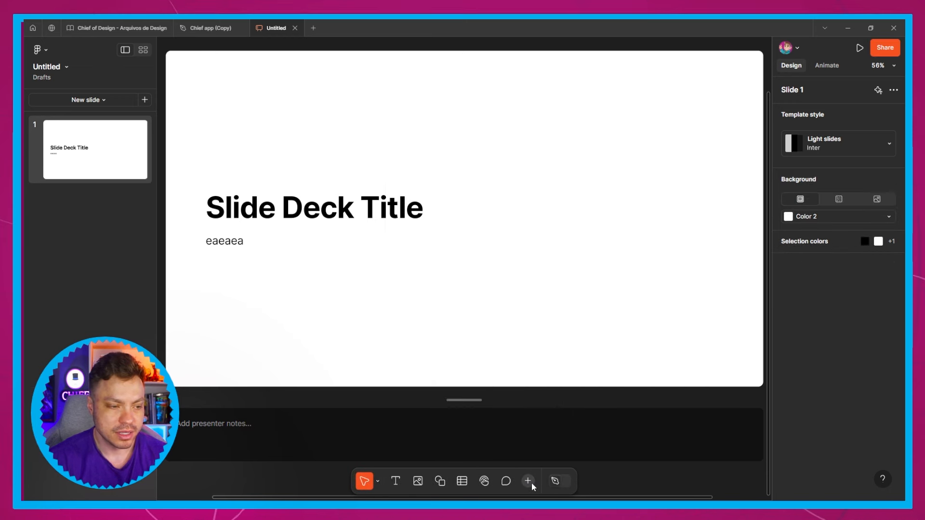
click(528, 481)
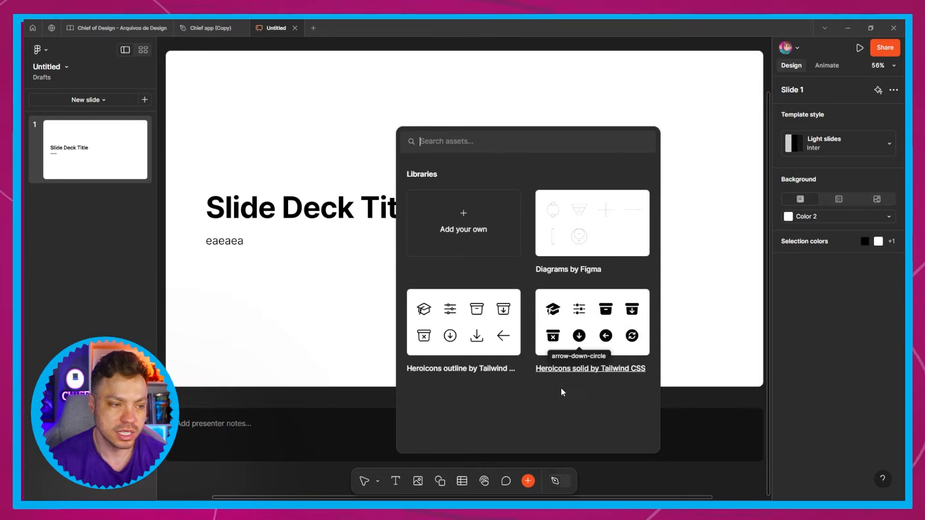
click(567, 482)
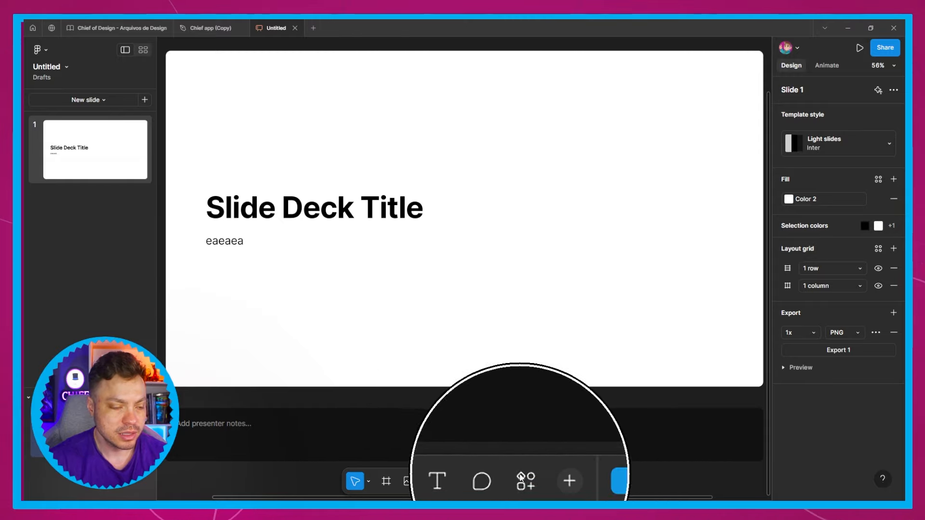
Step: Compare the deck's design-mode tools and Move tool options with those of the Chief of Design file
click(115, 29)
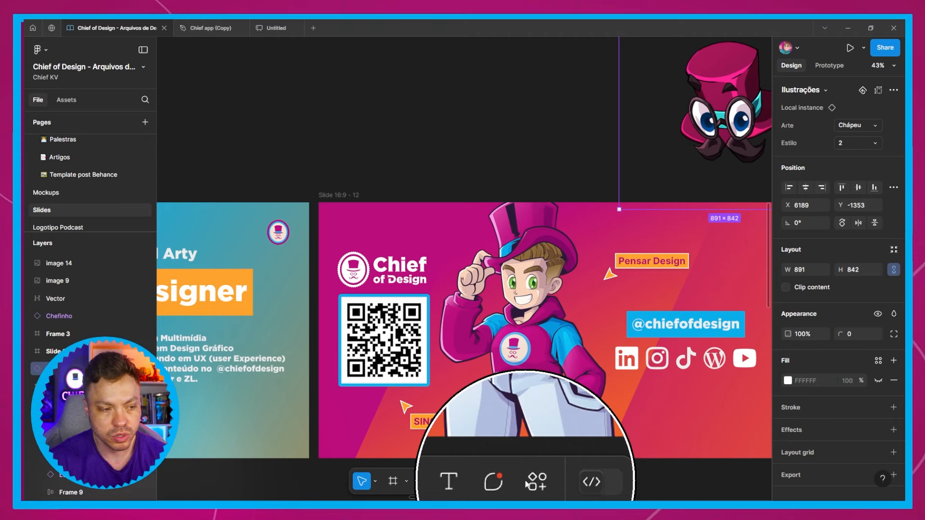
click(284, 30)
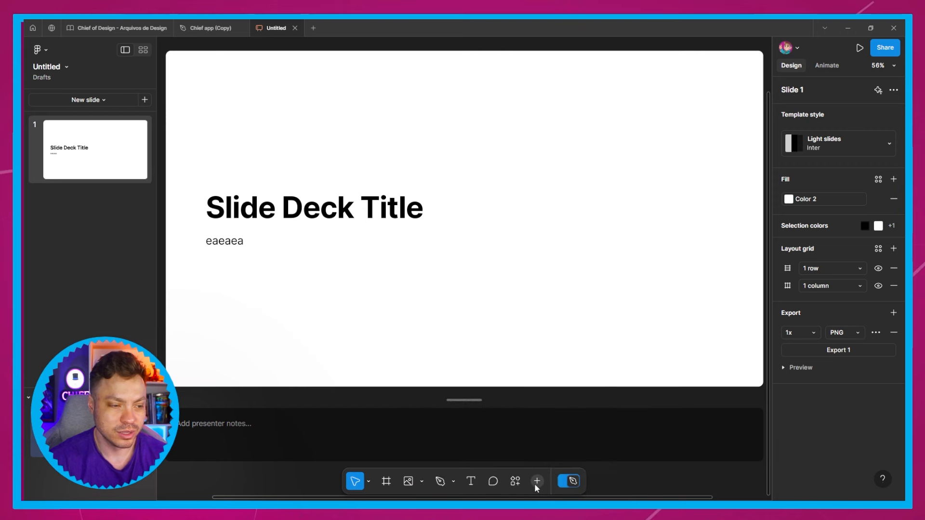
click(367, 480)
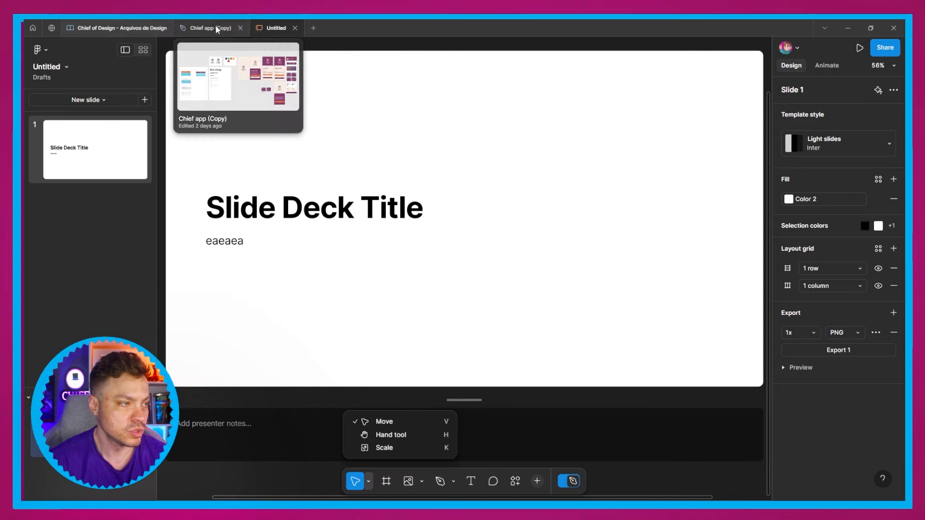
click(139, 28)
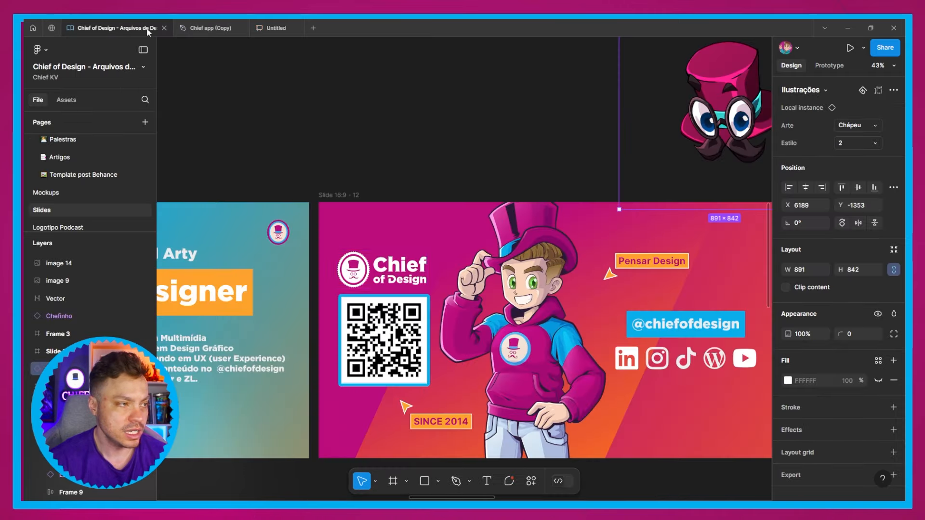
click(375, 481)
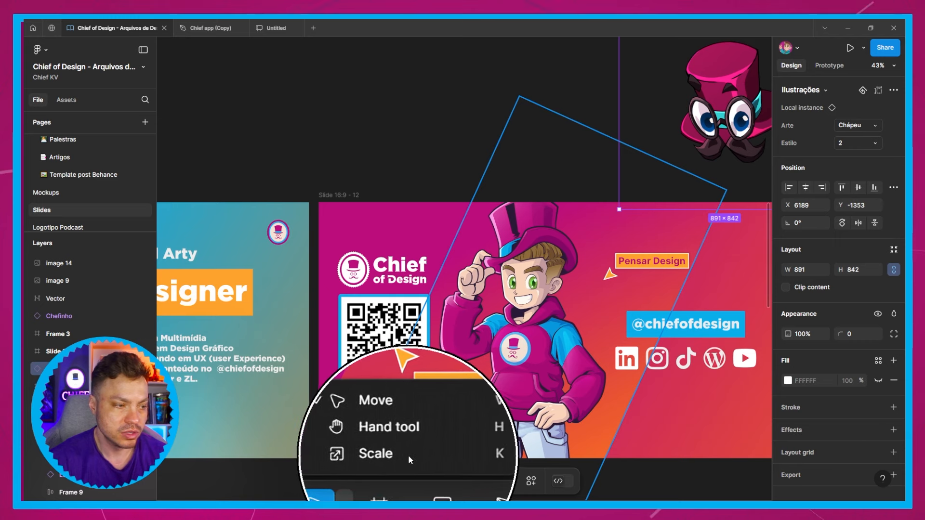
click(394, 136)
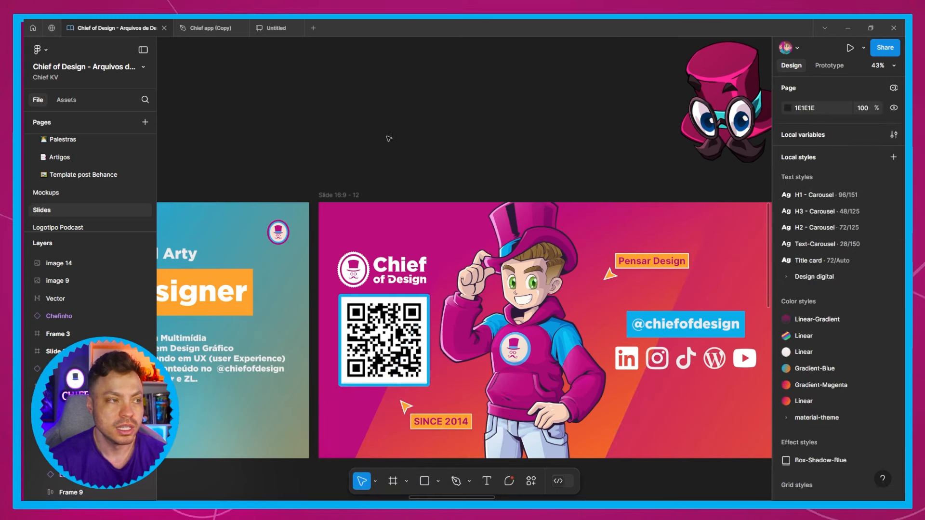
mouse_move(270, 31)
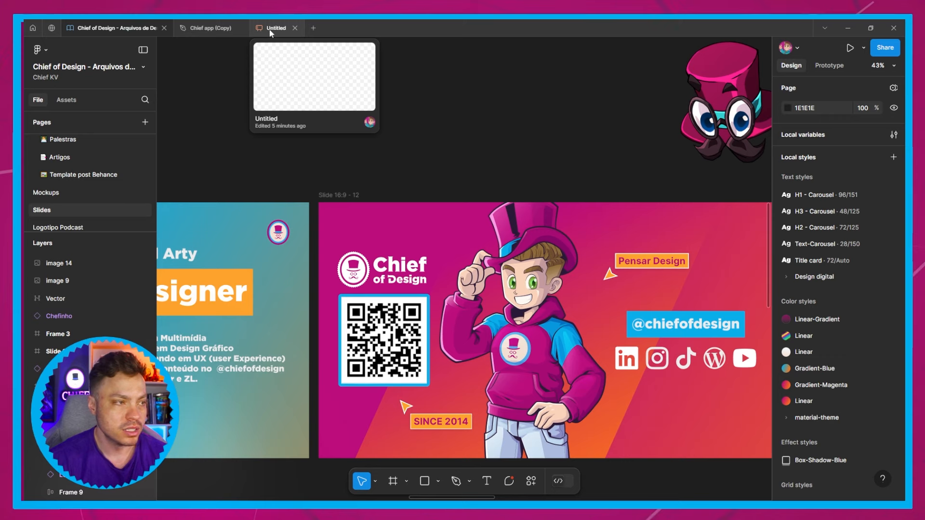
click(270, 30)
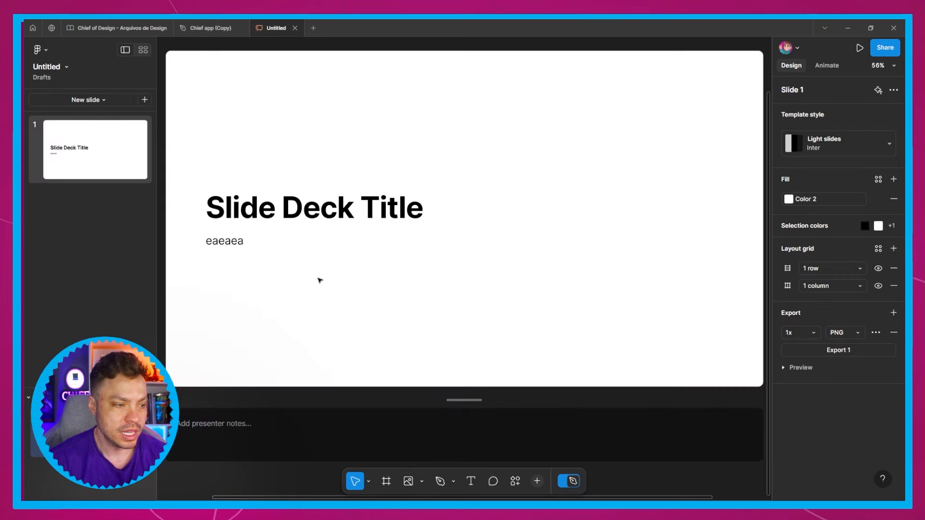
Step: Set the title frame's auto layout spacing to Auto and reduce the frame's height to 187
click(392, 204)
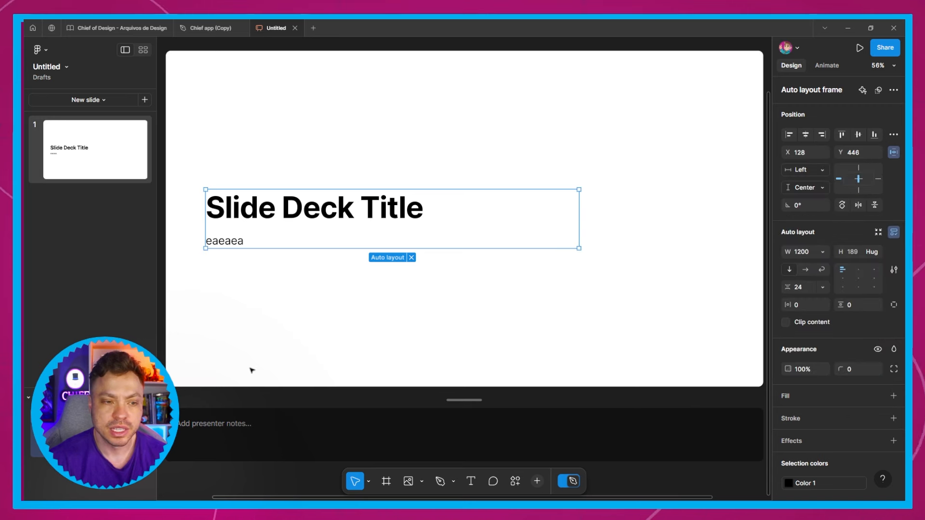
click(728, 350)
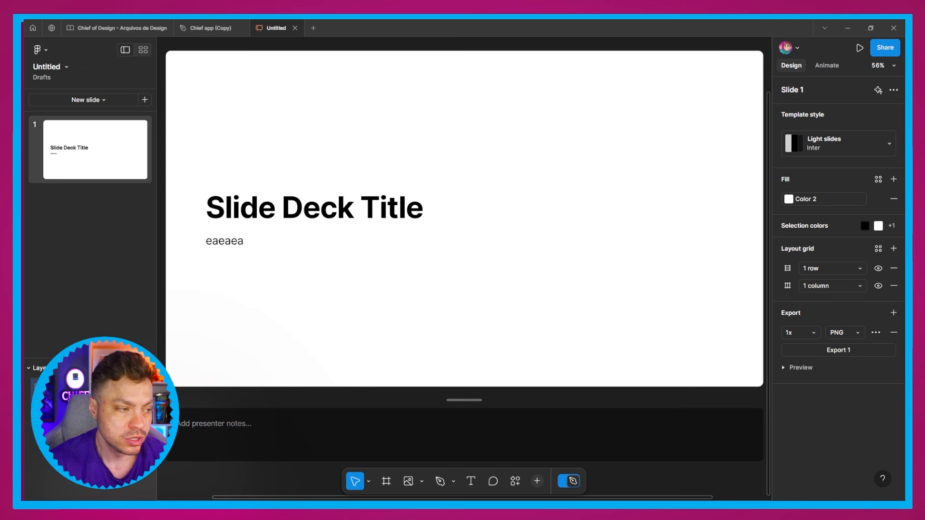
click(95, 150)
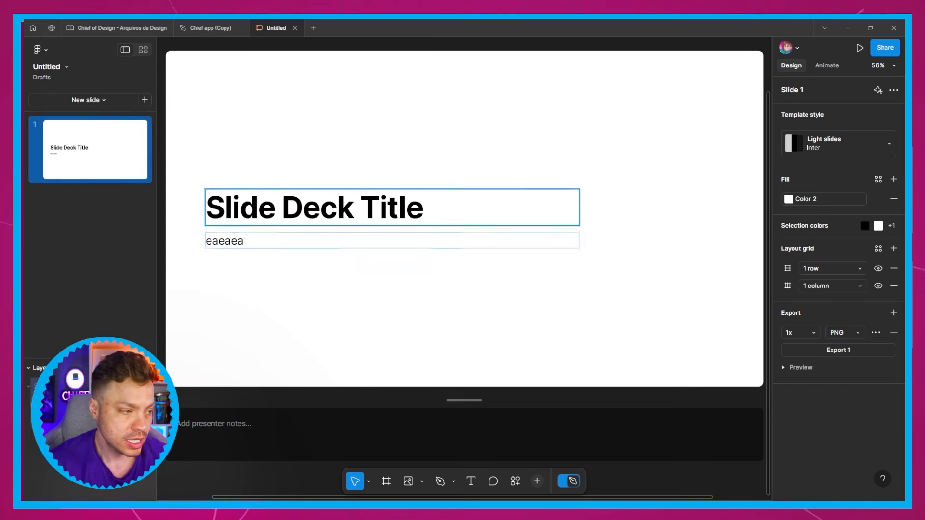
click(337, 209)
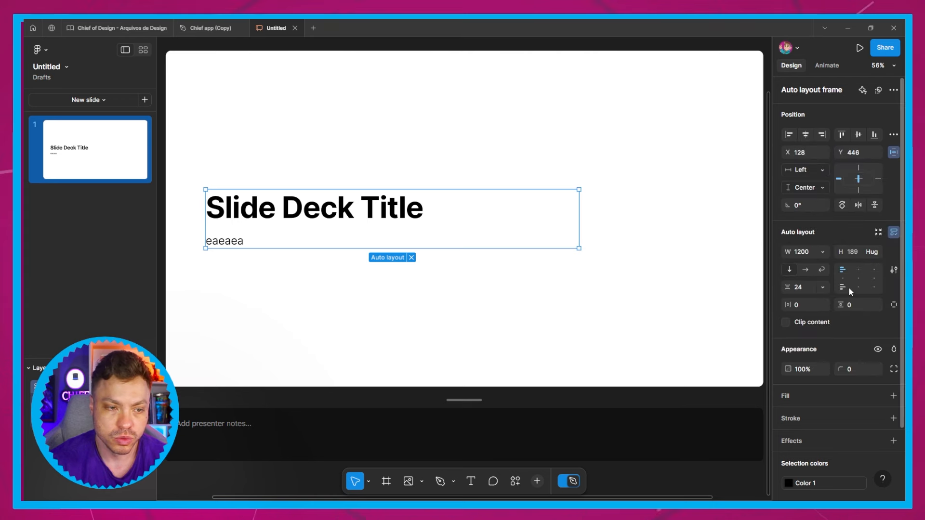
click(823, 287)
click(814, 300)
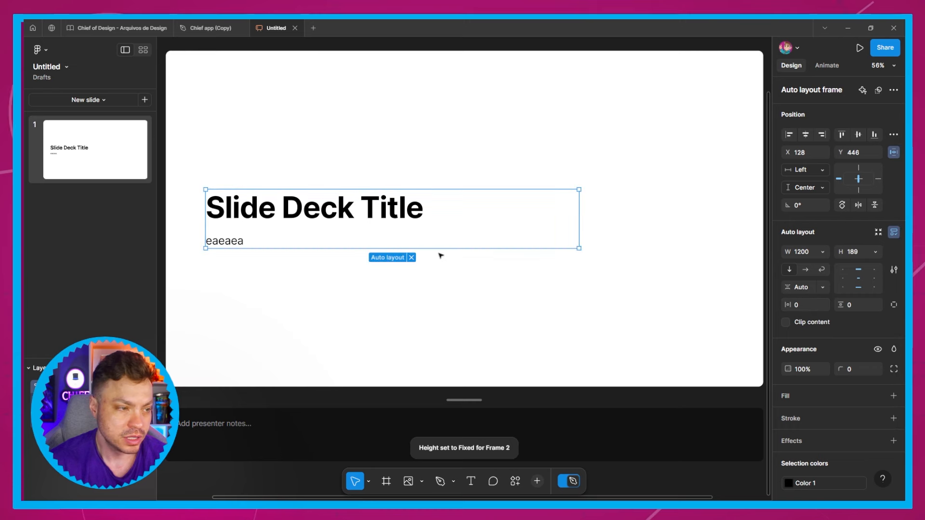
drag(441, 249, 410, 248)
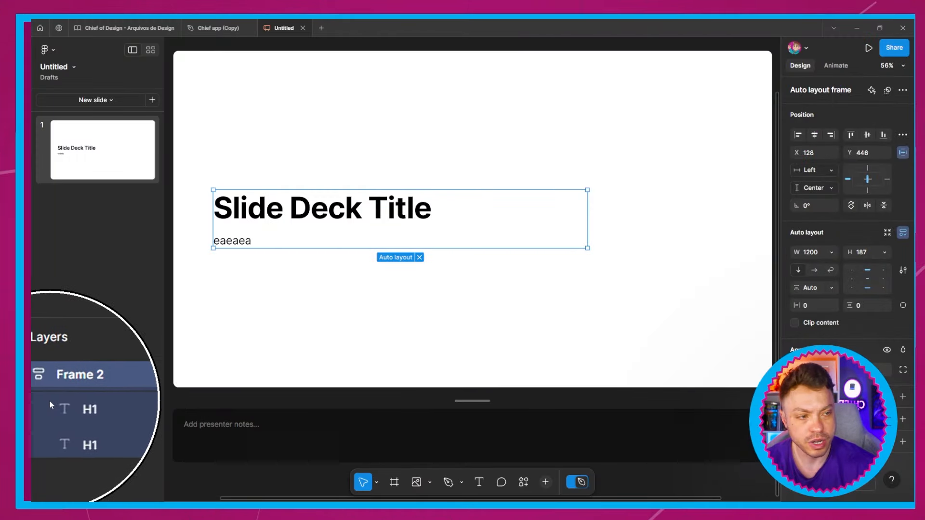
Step: Move the "eaeaea" text out of the auto layout frame to X 128, Y 396 above the title, and narrow it to about 183
drag(80, 359, 113, 217)
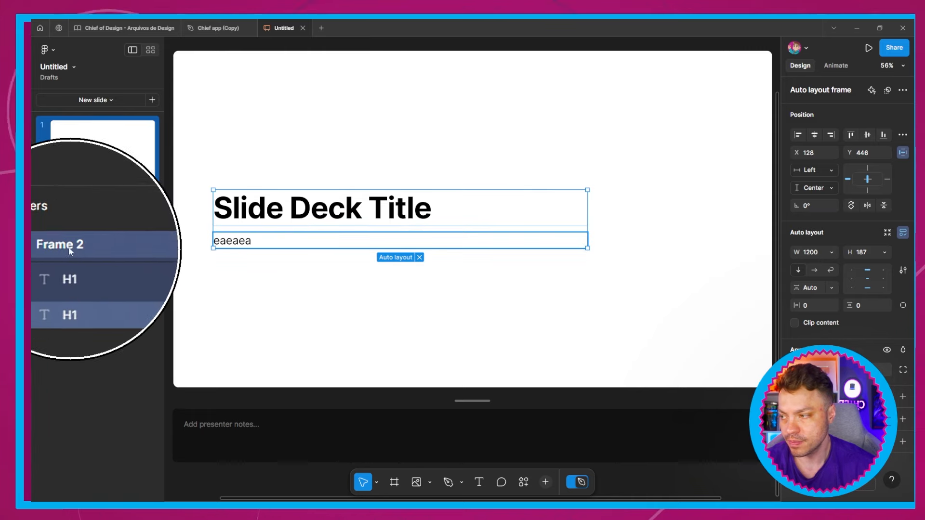
drag(234, 245, 245, 146)
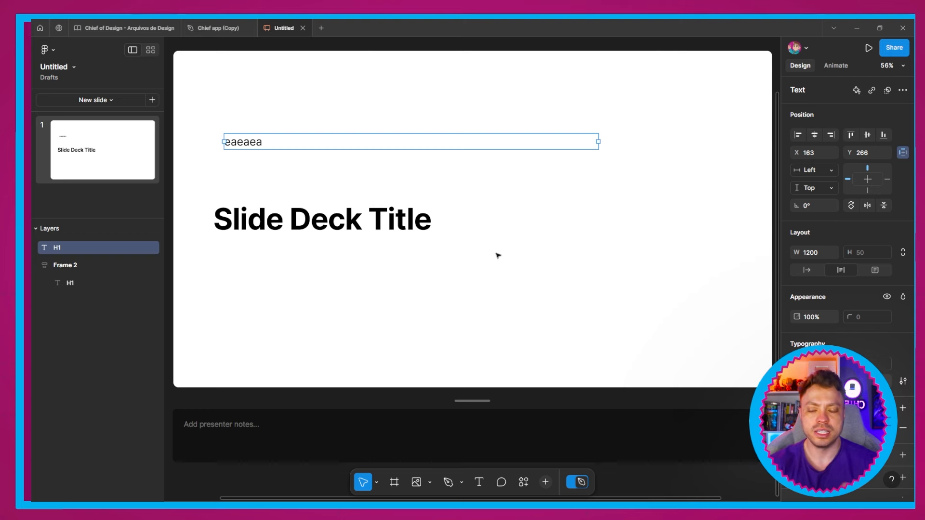
drag(369, 143, 357, 183)
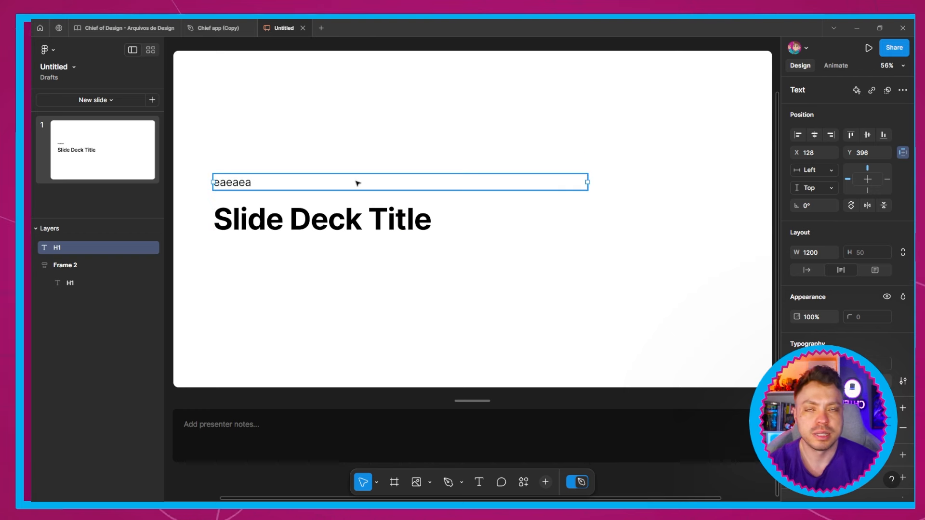
drag(575, 182, 271, 186)
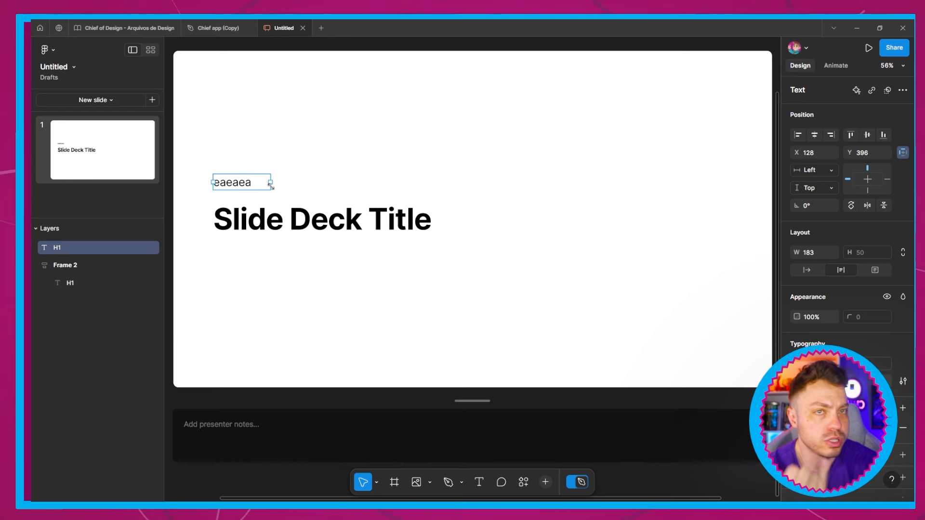
Step: Draw a rectangle about 636 by 804 in the empty area beside the title, at about X 1019, Y 148
click(414, 482)
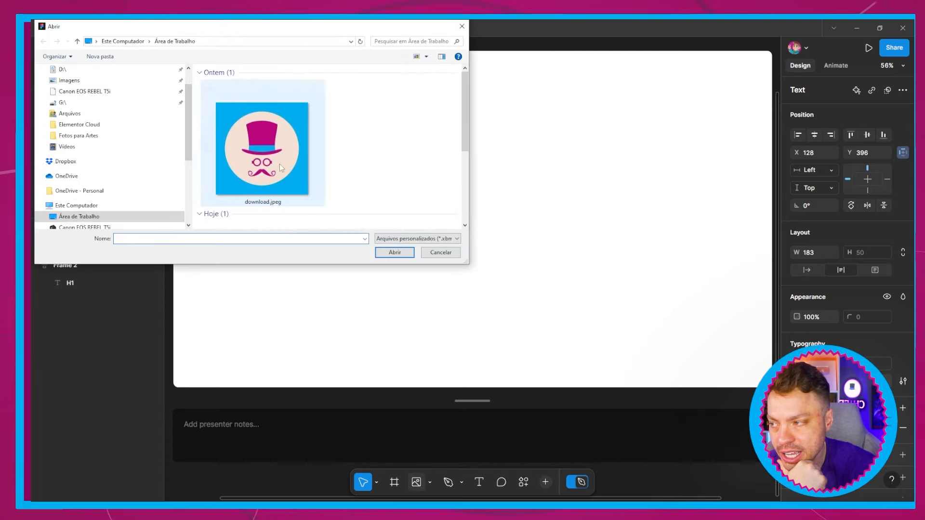
click(457, 253)
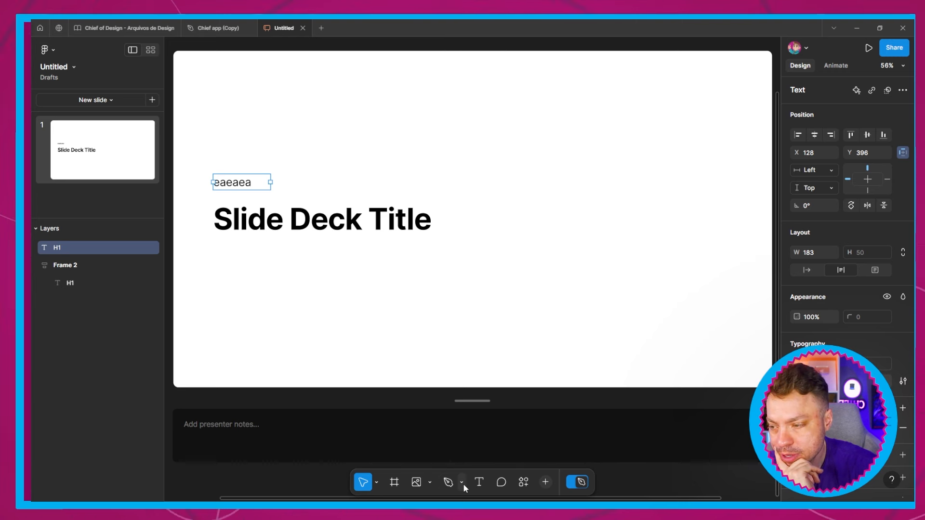
click(431, 482)
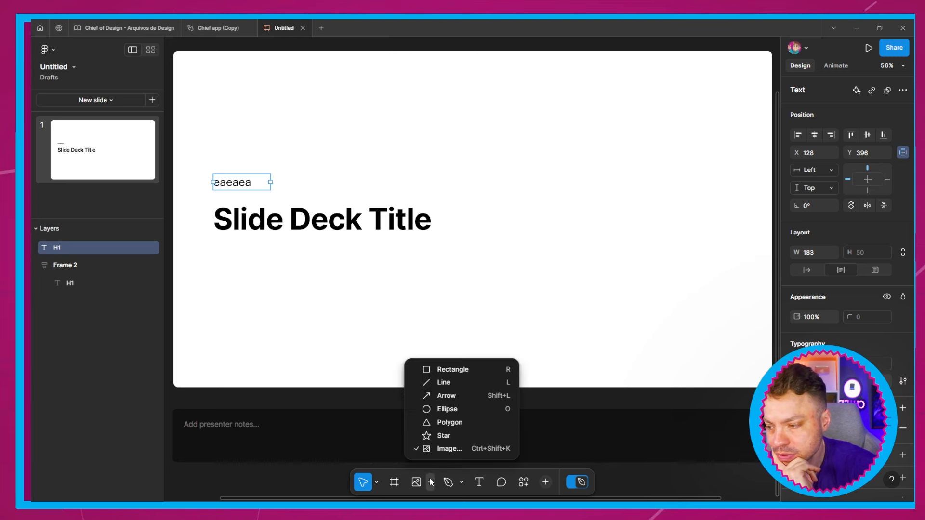
click(462, 372)
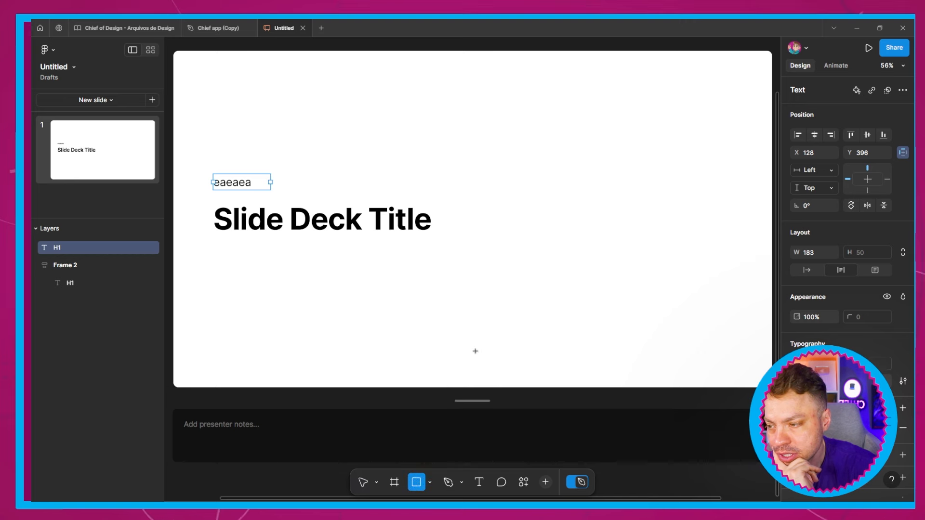
mouse_move(491, 97)
mouse_down()
mouse_move(686, 322)
mouse_move(690, 347)
mouse_up()
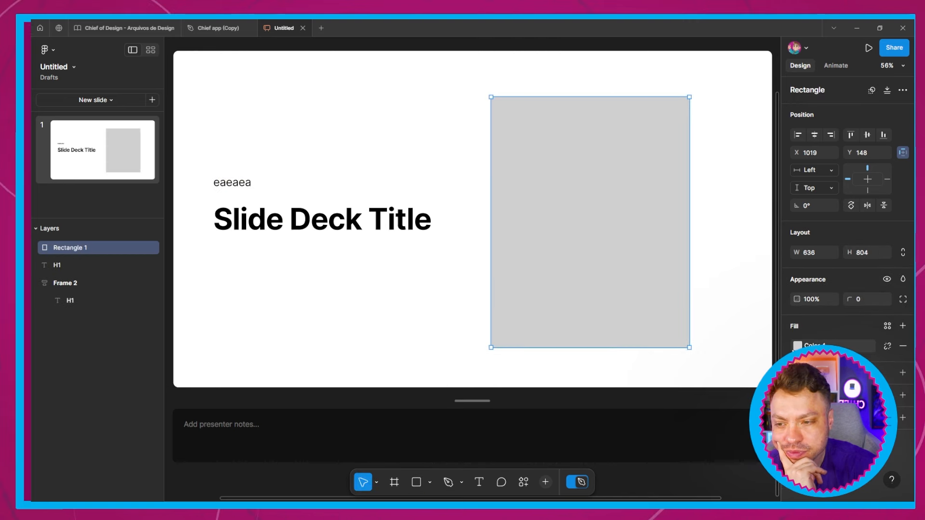
Step: Detach the rectangle's fill from its library color and change it to a linear gradient running diagonally across the shape
click(819, 345)
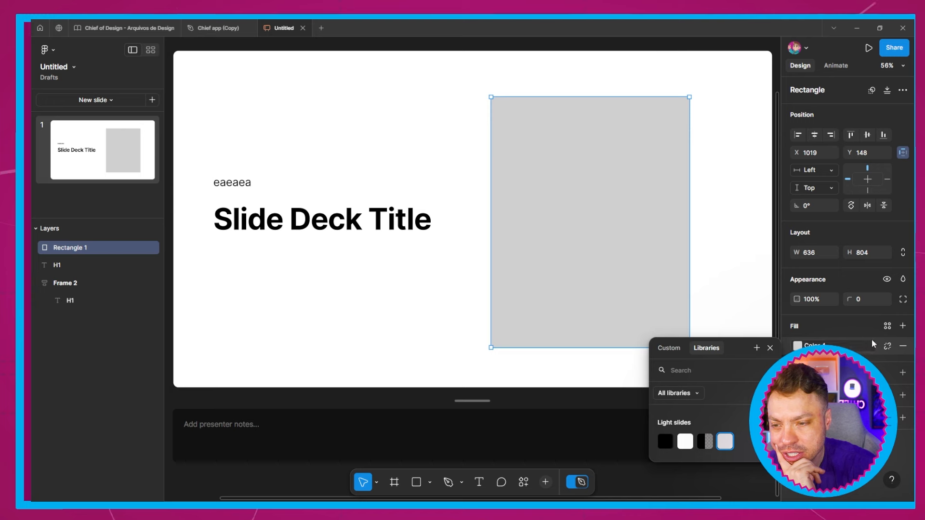
click(889, 352)
click(796, 345)
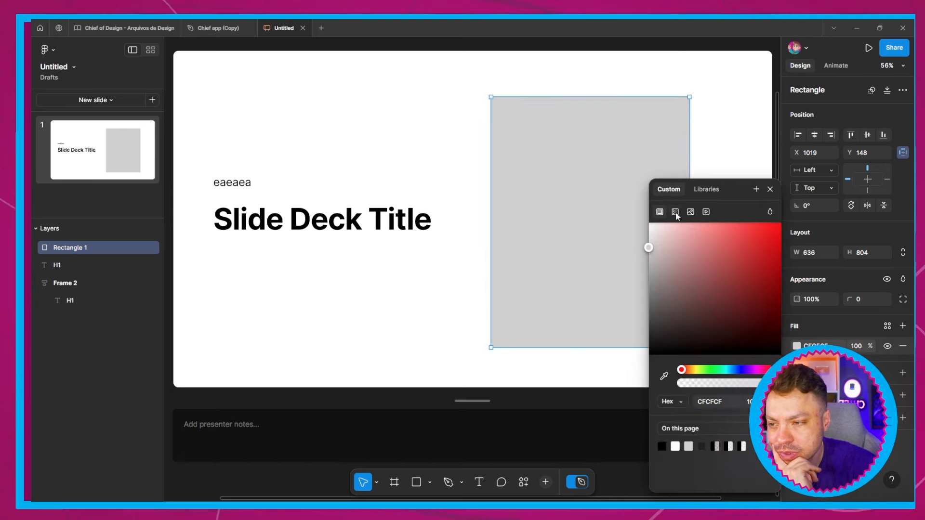
click(675, 212)
drag(594, 353, 463, 337)
Step: Color the gradient's 0% stop red A53B3B and its 100% stop lime green AAF40B
click(693, 318)
drag(603, 283, 601, 270)
click(692, 333)
drag(561, 372, 568, 369)
drag(561, 310, 643, 229)
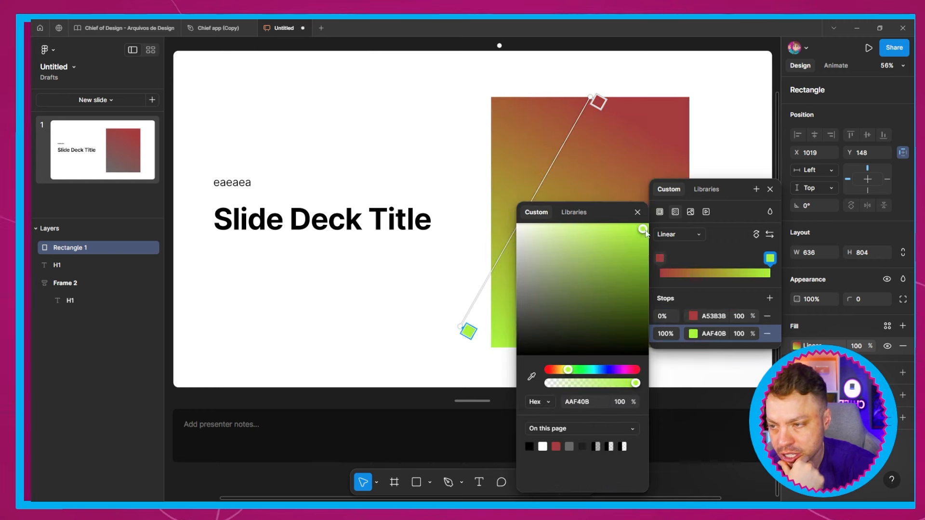
click(760, 333)
click(738, 316)
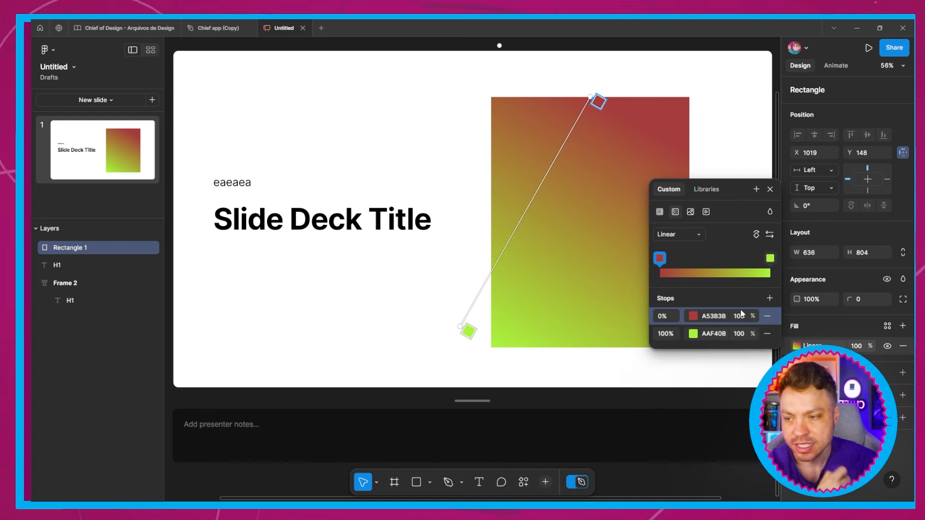
Step: Lower the opacity of the gradient's red 0% stop to 20% and close the color settings
text(0)
key(Return)
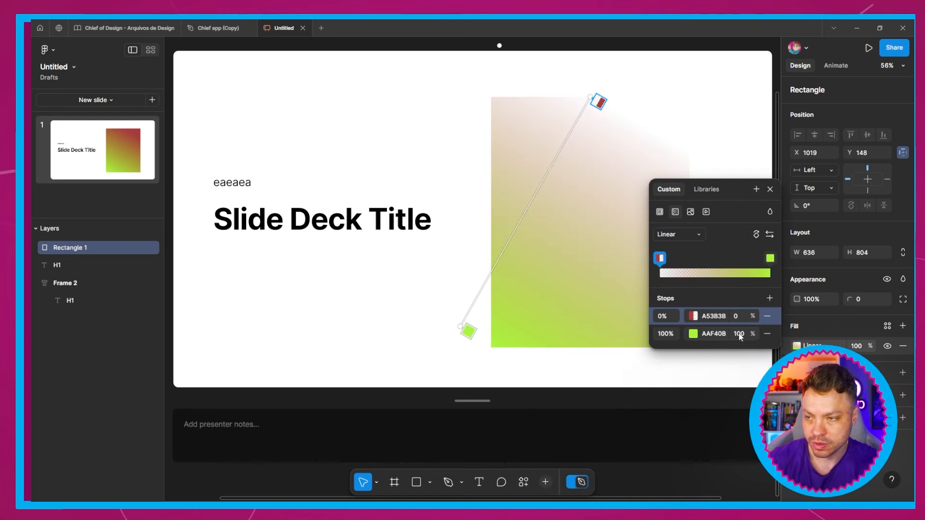
click(735, 317)
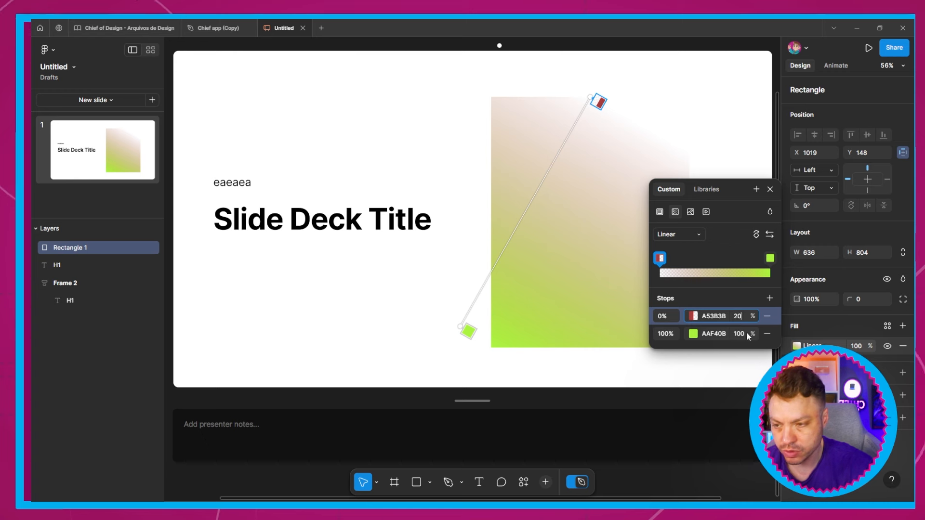
text(20)
key(Return)
click(770, 190)
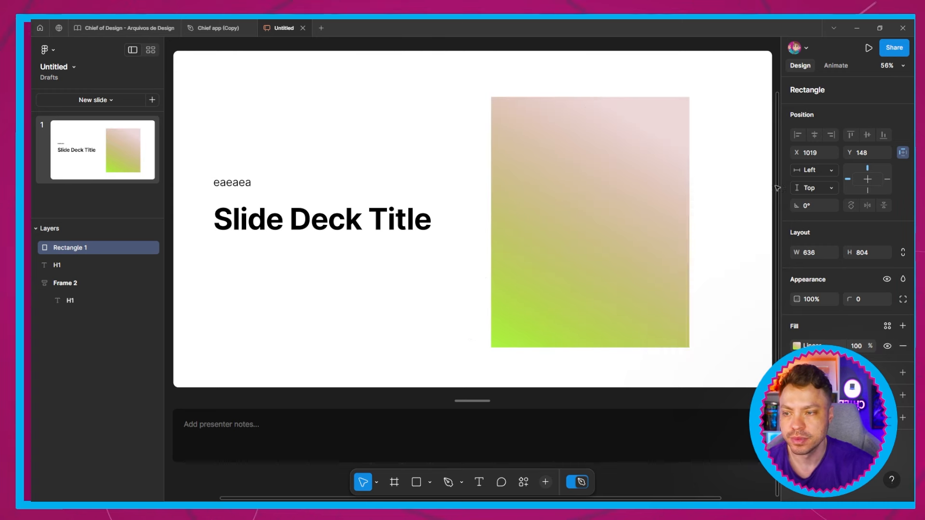
Step: Stretch the gradient rectangle over most of the slide, to about 1782 by 932 starting at about X -19
drag(491, 250, 172, 249)
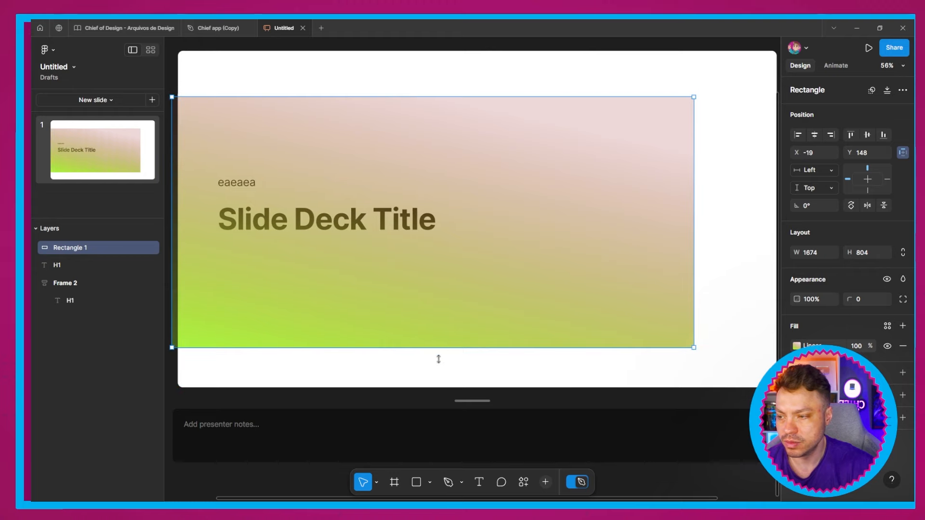
drag(437, 348, 436, 387)
drag(692, 259, 725, 262)
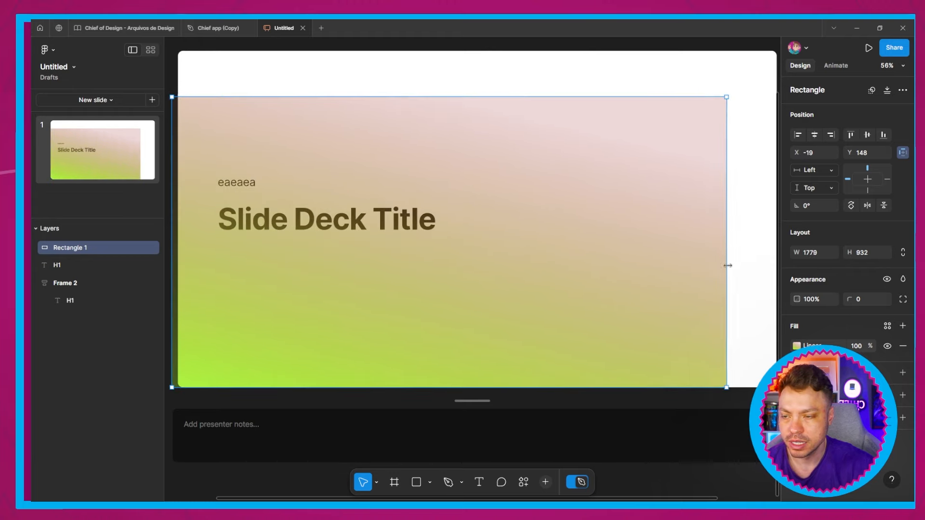
Step: Select slide 1 with its layers expanded and set its background fill to the black library color, Color 1
click(125, 176)
click(104, 231)
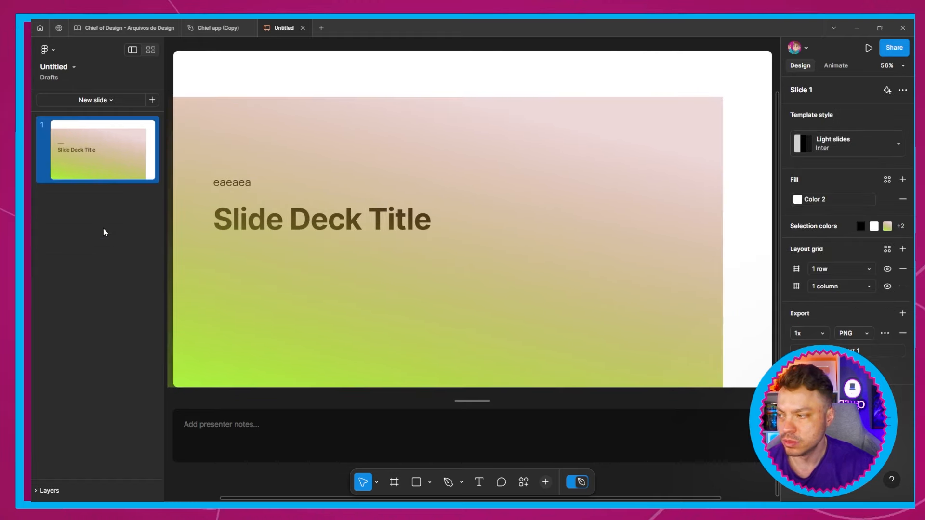
click(94, 484)
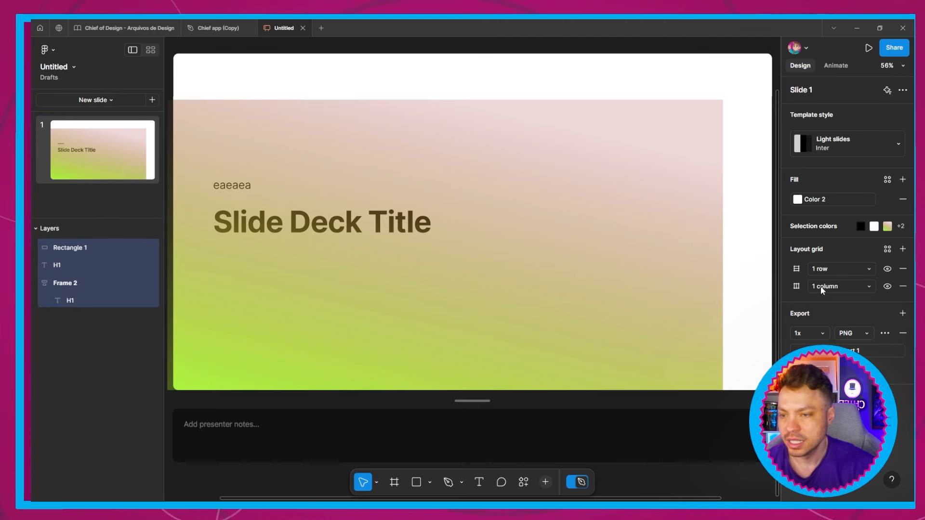
click(797, 199)
click(665, 295)
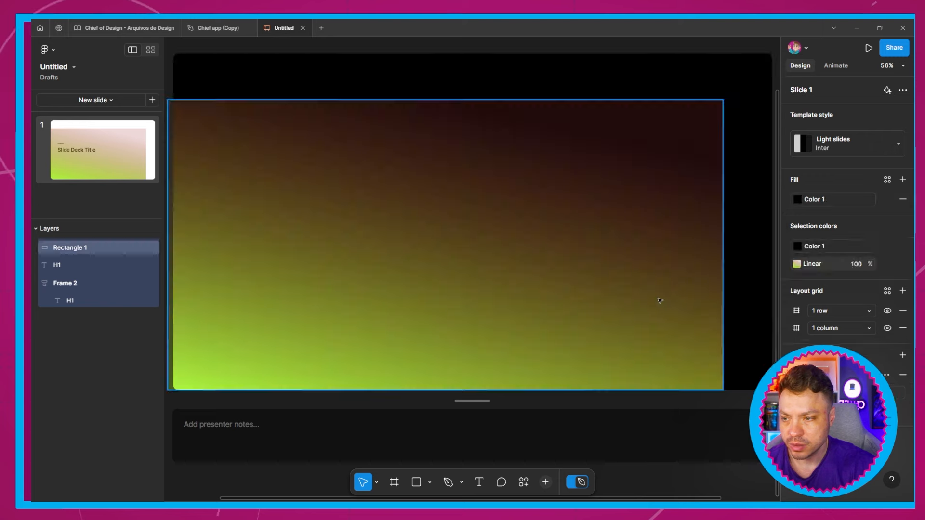
Step: Detach the slide's background fill from its library color
click(799, 199)
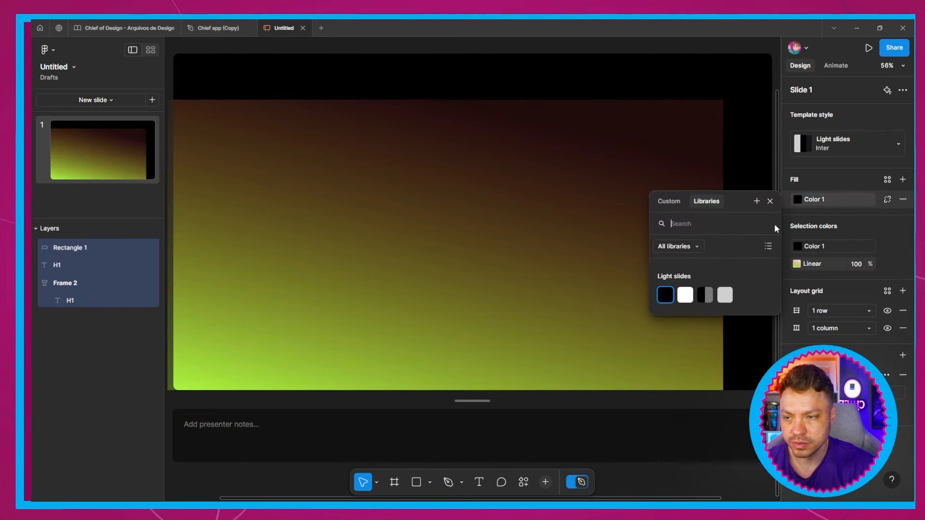
click(702, 248)
click(747, 233)
click(889, 200)
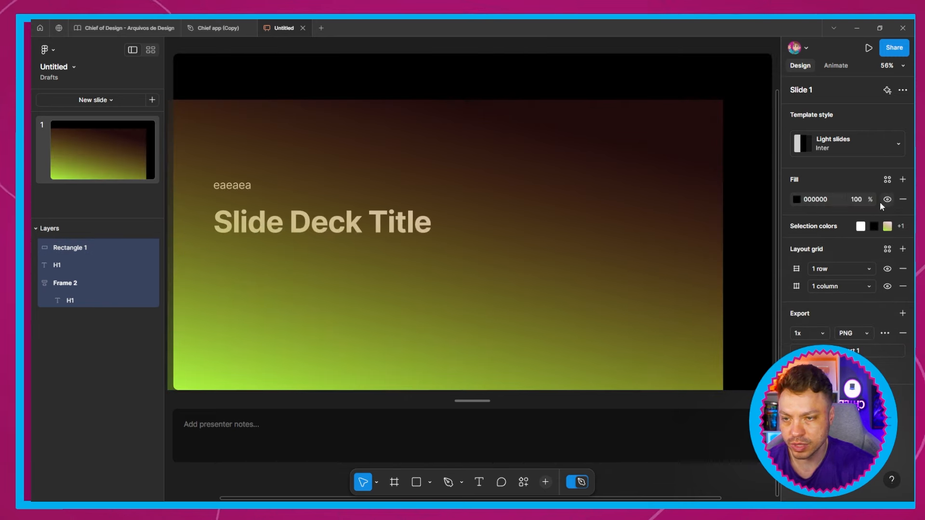
Step: Recolor the slide background, trying reds A91212, D76161 and CE6262 before settling on light blue 6C8CE9
click(797, 200)
click(767, 268)
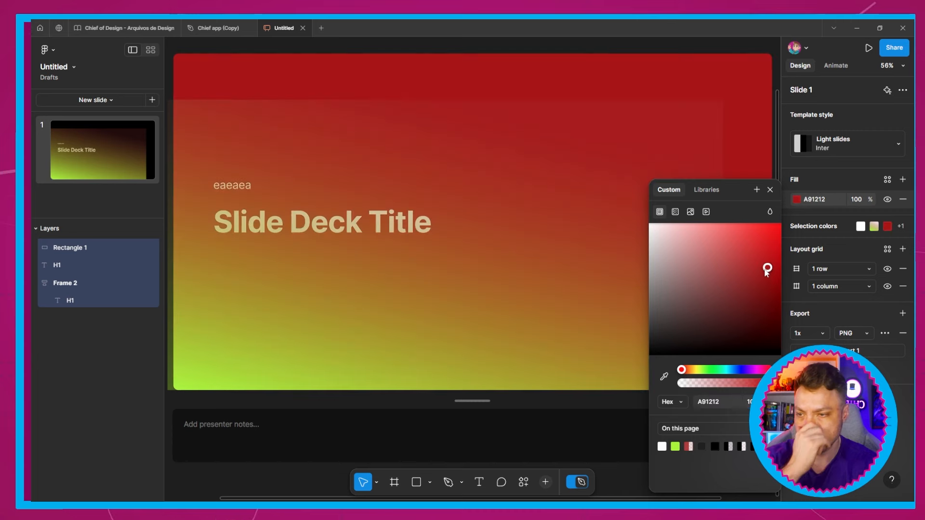
click(722, 245)
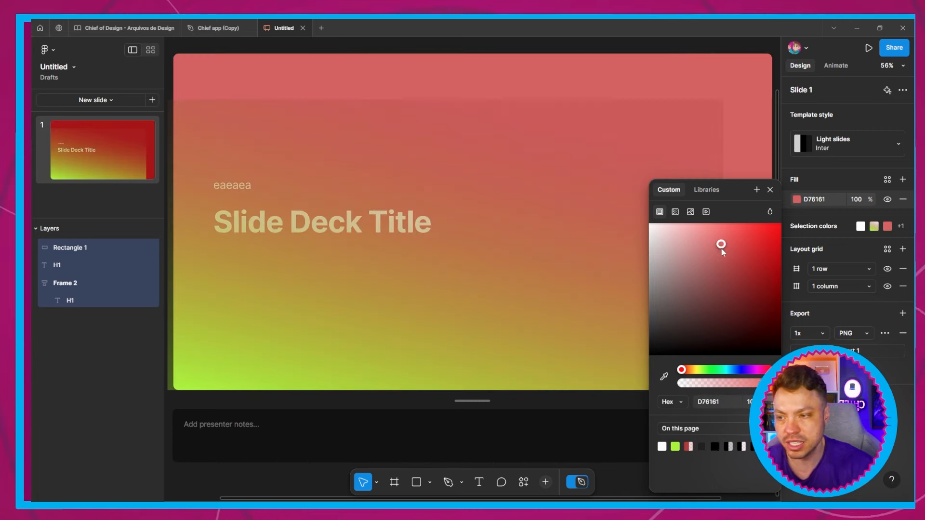
click(718, 251)
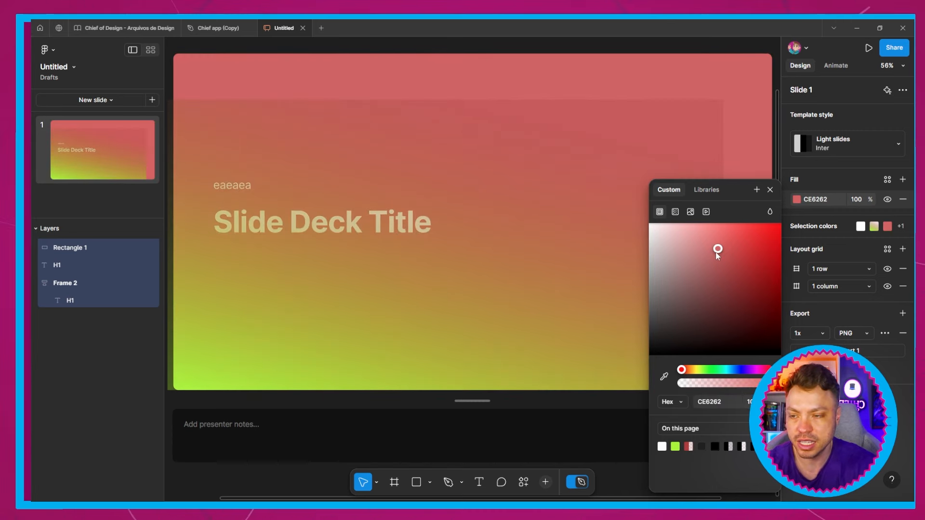
click(704, 371)
drag(747, 271, 736, 377)
click(735, 371)
drag(749, 294, 720, 241)
key(Escape)
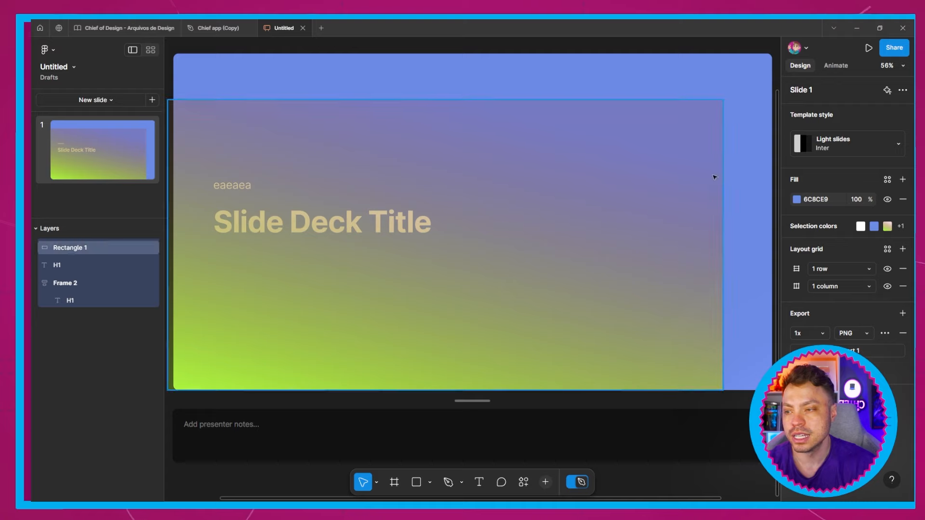
Step: Undo the background, resizing and gradient changes and the drawing of the rectangle, back to the plain title slide
key(ctrl+z)
key(ctrl+z)
key(ctrl+z)
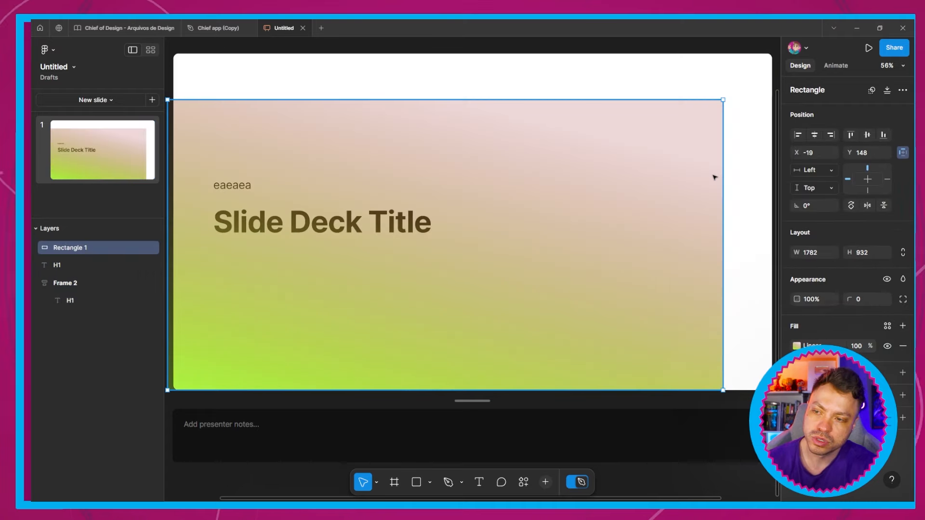
key(ctrl+z)
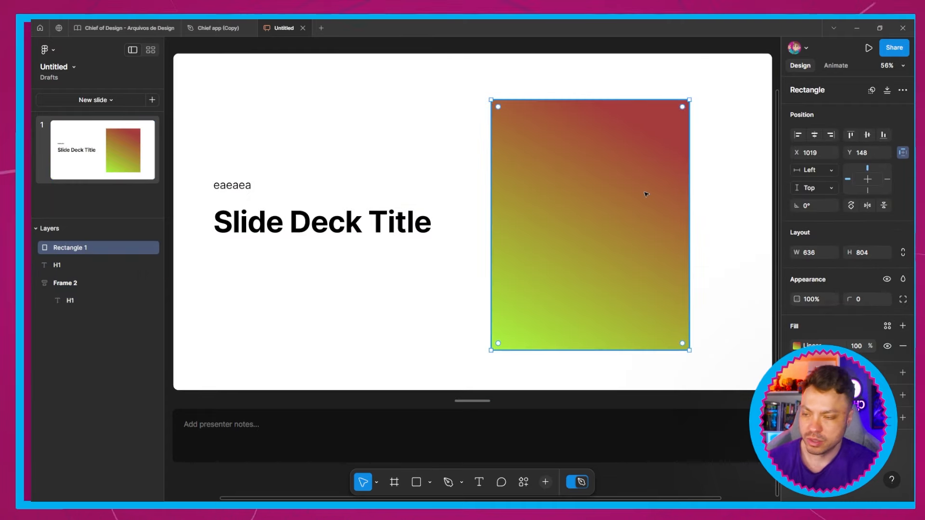
key(ctrl+z)
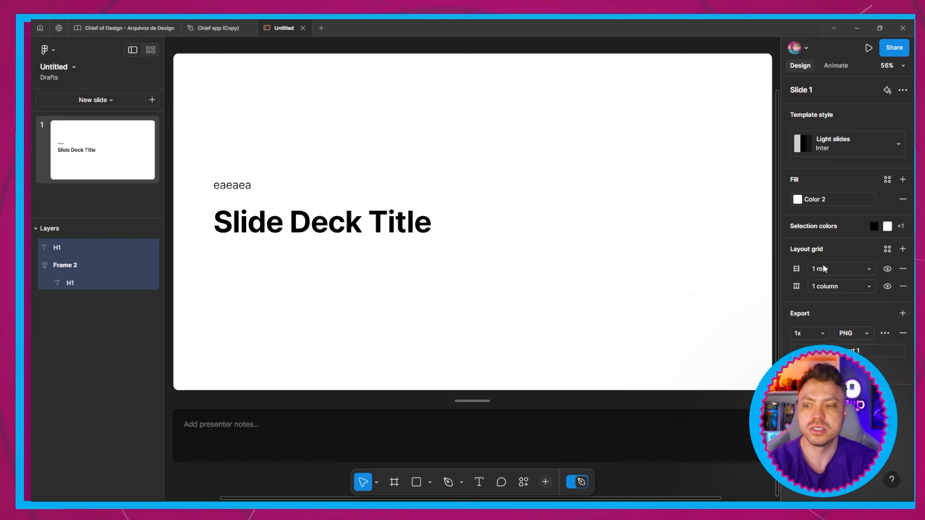
Step: Switch the slide's first layout grid from rows to columns and its second one from columns to rows
click(835, 268)
click(840, 255)
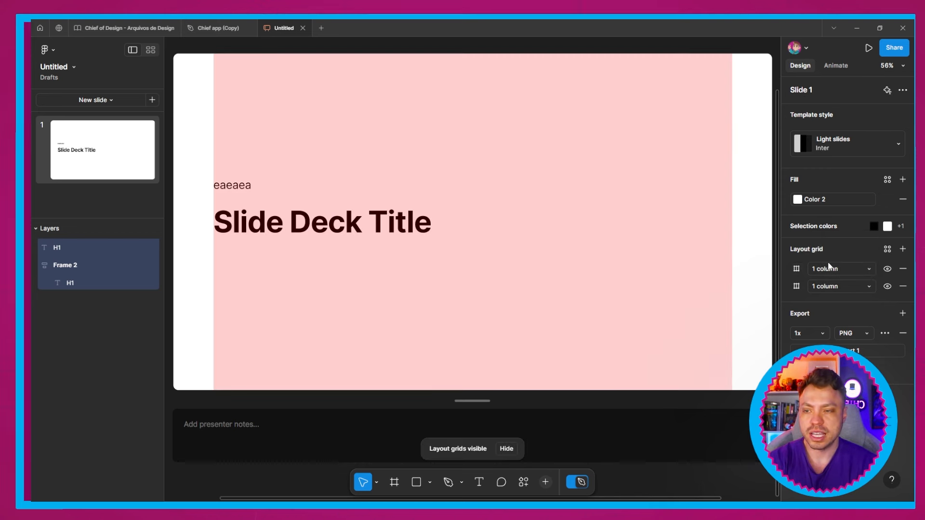
click(819, 286)
click(829, 299)
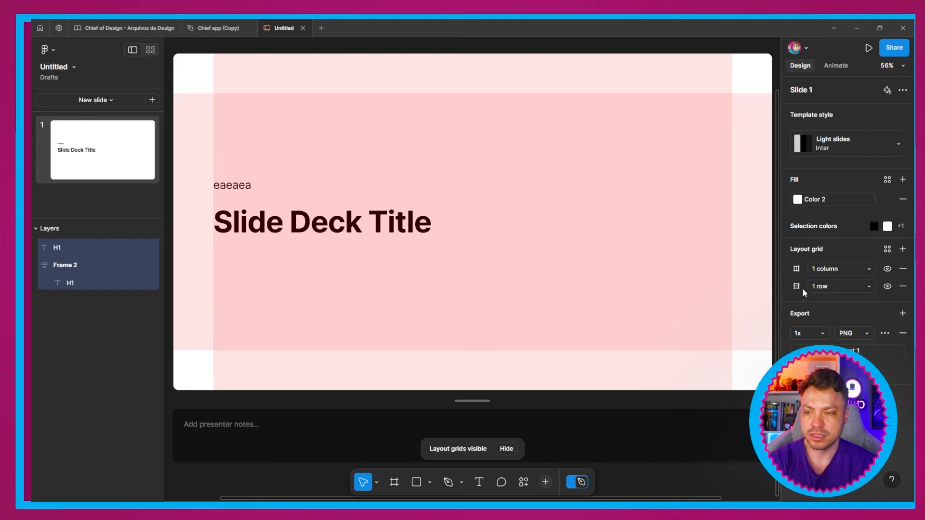
Step: Set the slide's row grid to a count of 50 with the Center type
click(797, 286)
text(50)
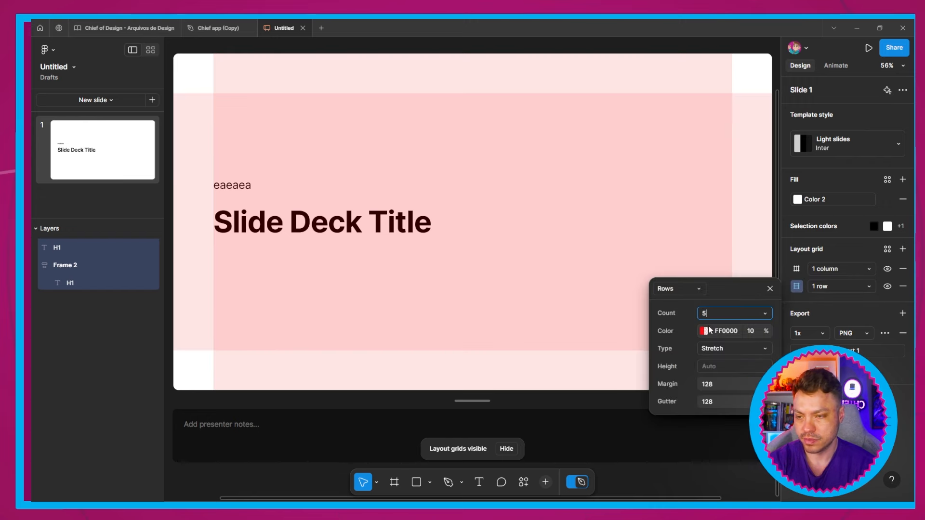
key(Return)
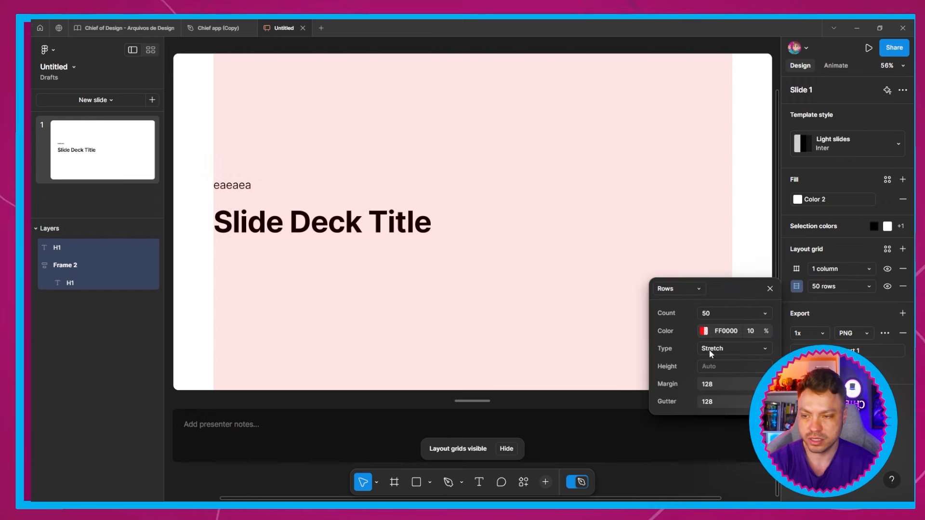
click(712, 349)
click(726, 335)
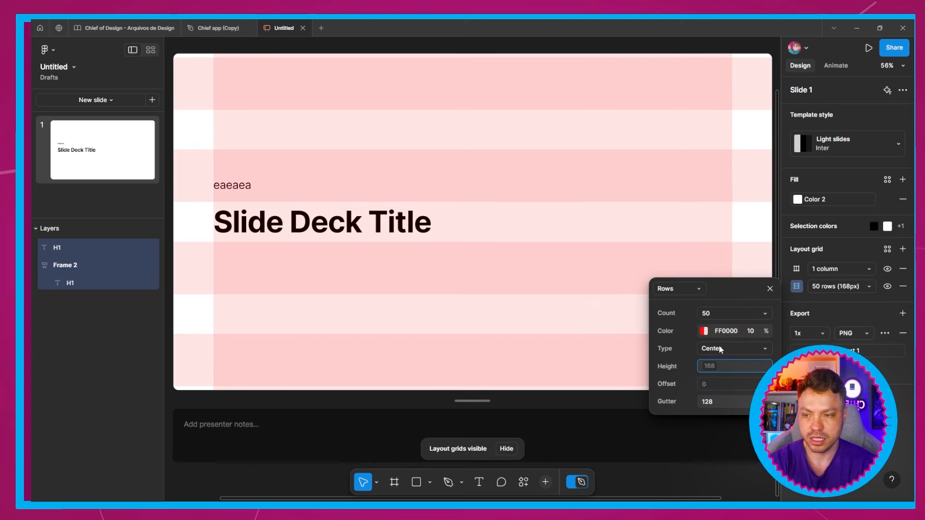
Step: Set the row grid's height to 0
click(720, 365)
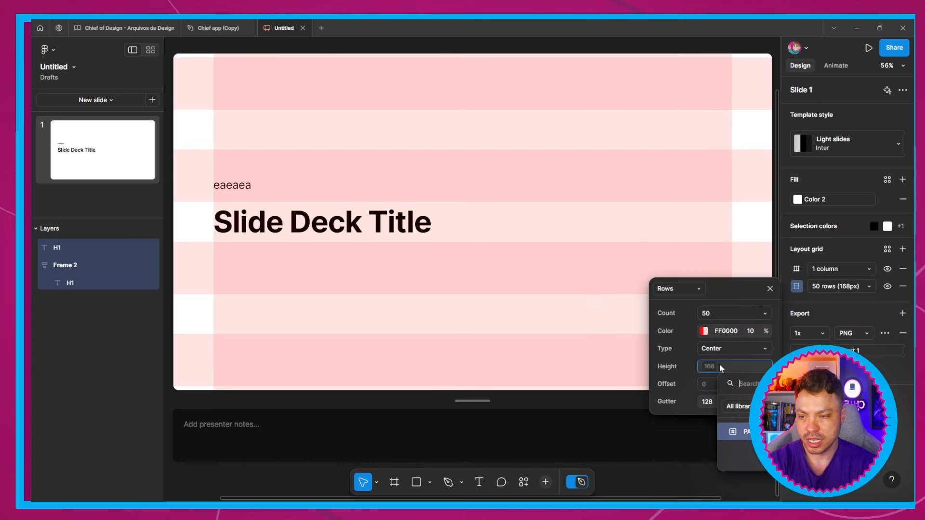
click(736, 365)
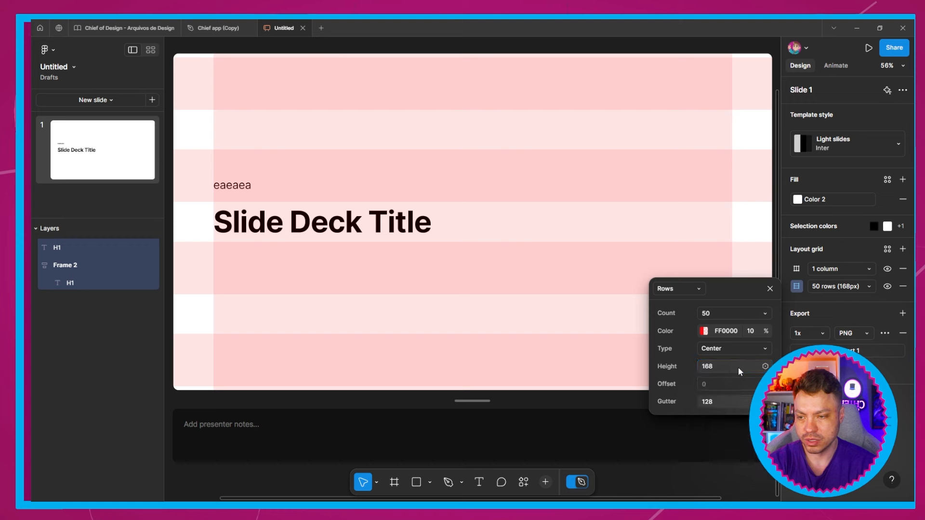
text(0)
key(Return)
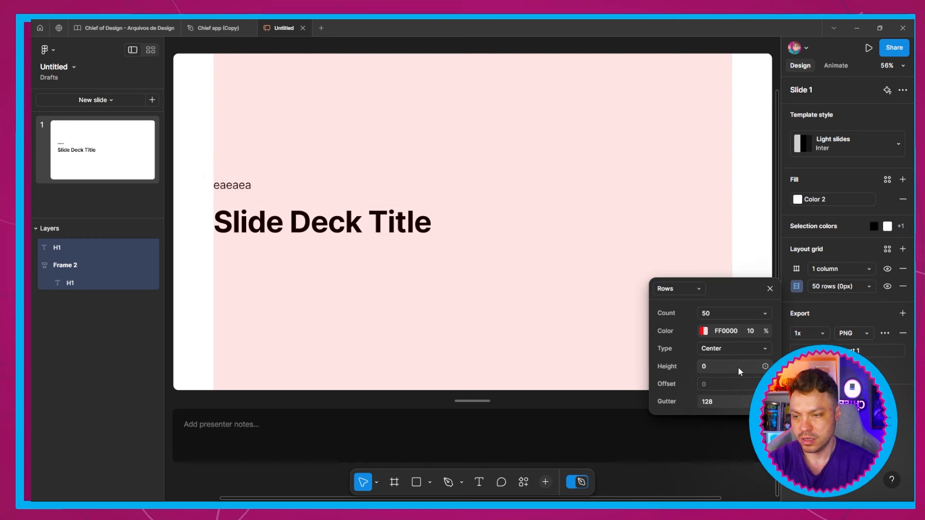
Step: Set the row grid's gutter to 0 and its type to Stretch
click(721, 401)
text(0)
click(715, 365)
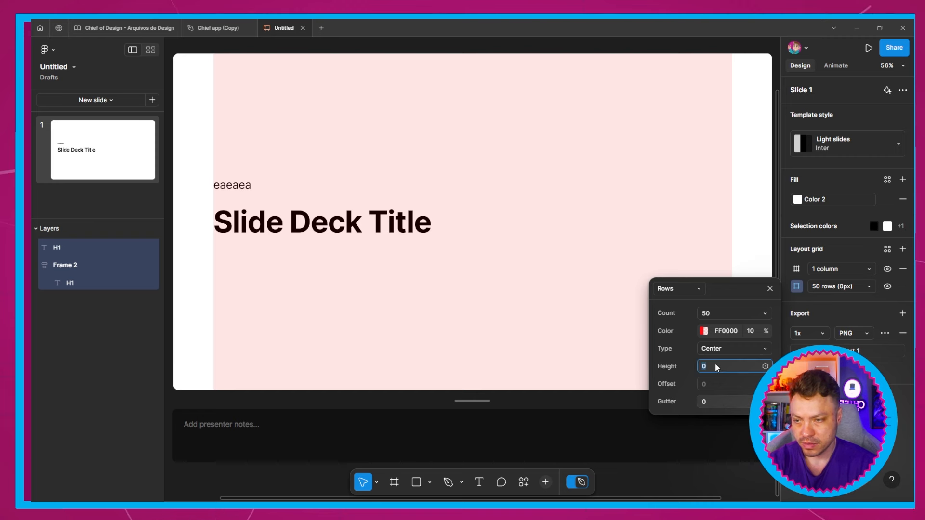
click(725, 347)
click(721, 361)
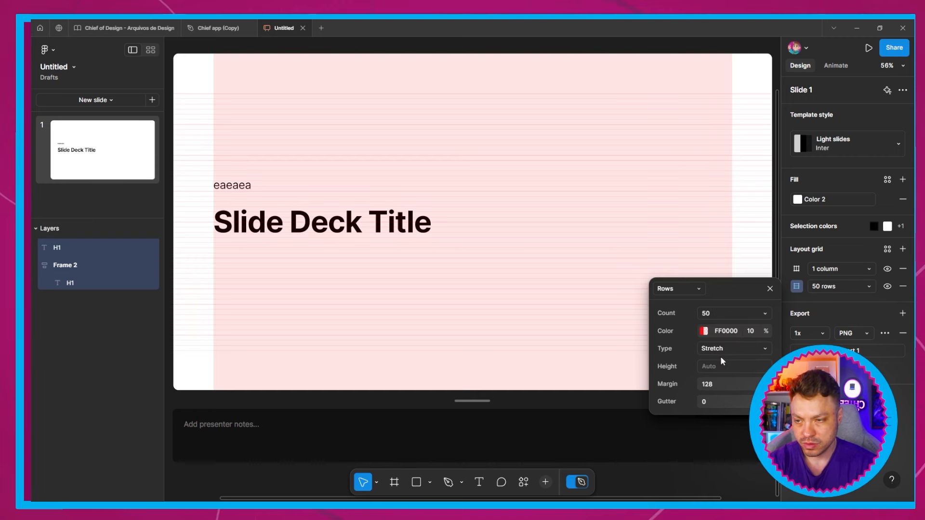
Step: Set the row grid to 12 rows and color it blue 001EFF at 100% opacity
click(721, 314)
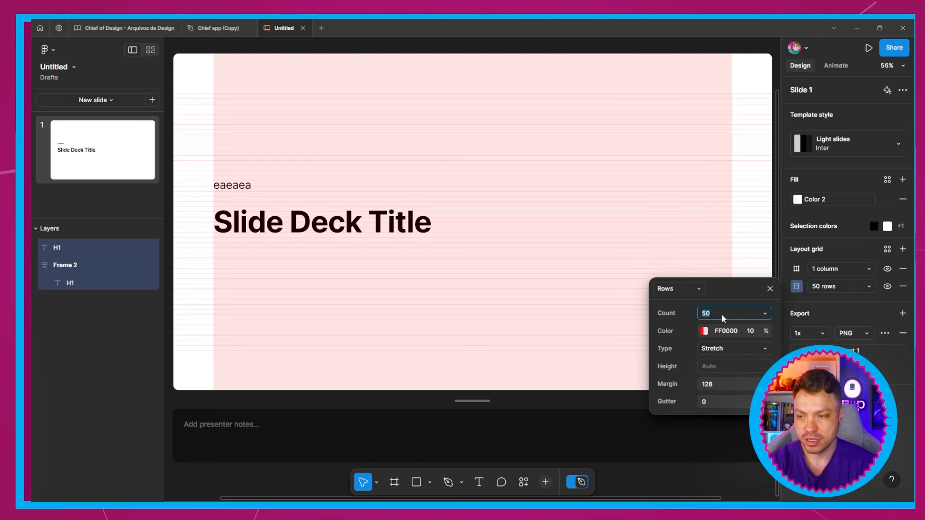
click(765, 313)
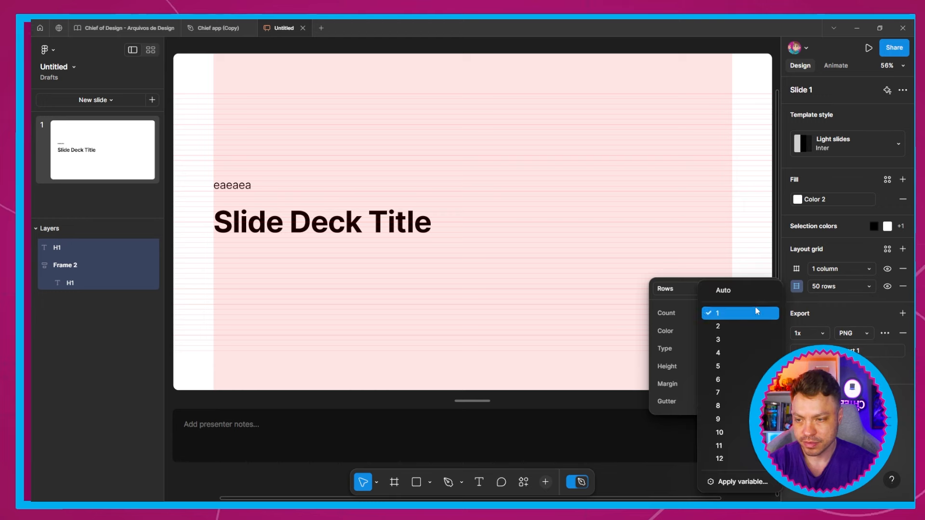
click(719, 459)
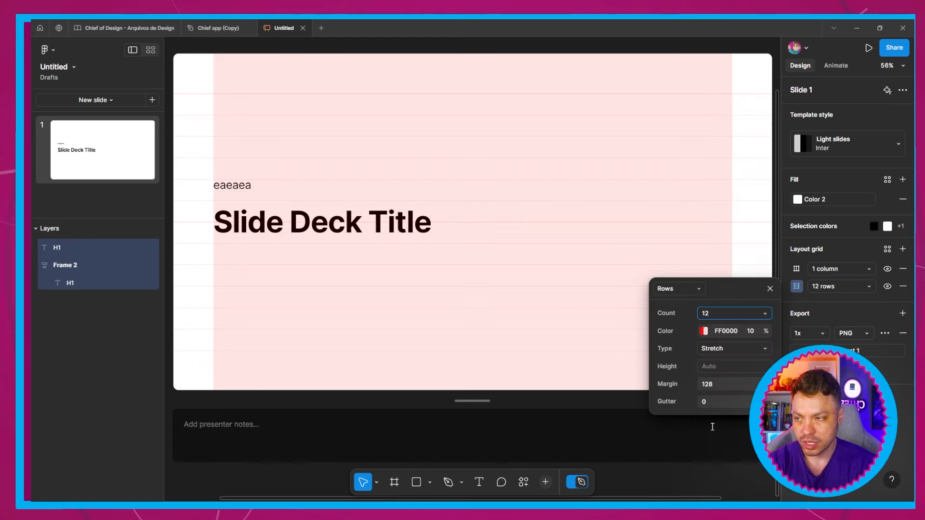
click(704, 331)
drag(551, 370, 606, 370)
drag(642, 235, 651, 221)
text(0)
key(Return)
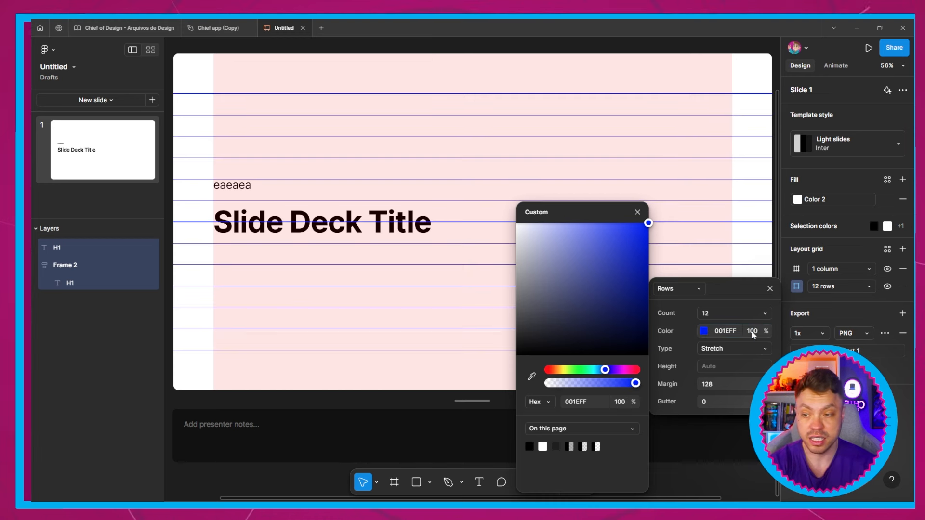
Step: Set the slide's column grid to a count of 12
click(797, 269)
click(719, 296)
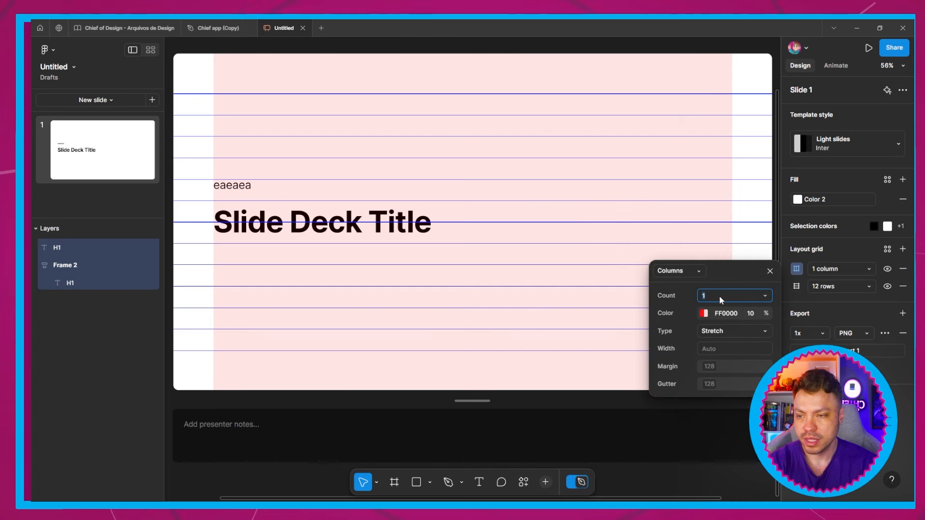
text(12)
key(Return)
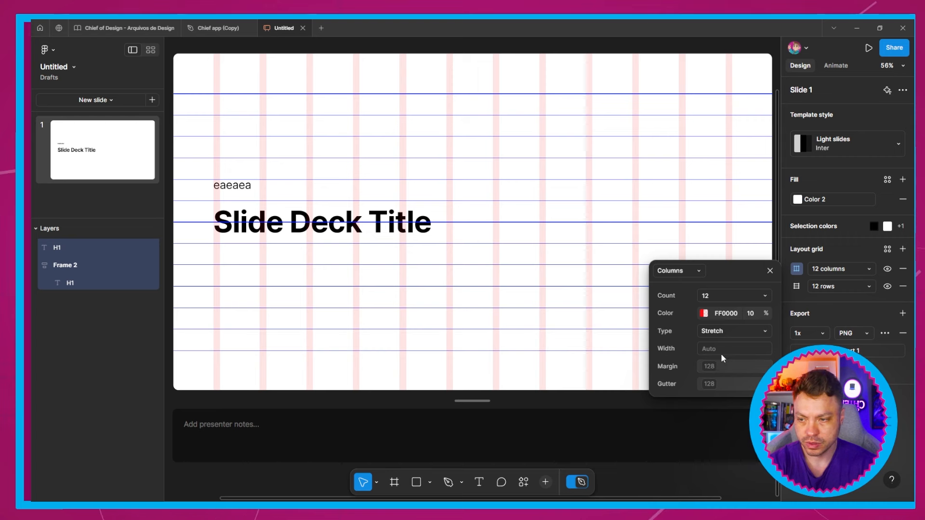
Step: Set both the margin and the gutter of the column grid to 0
click(723, 366)
key(Return)
text(0)
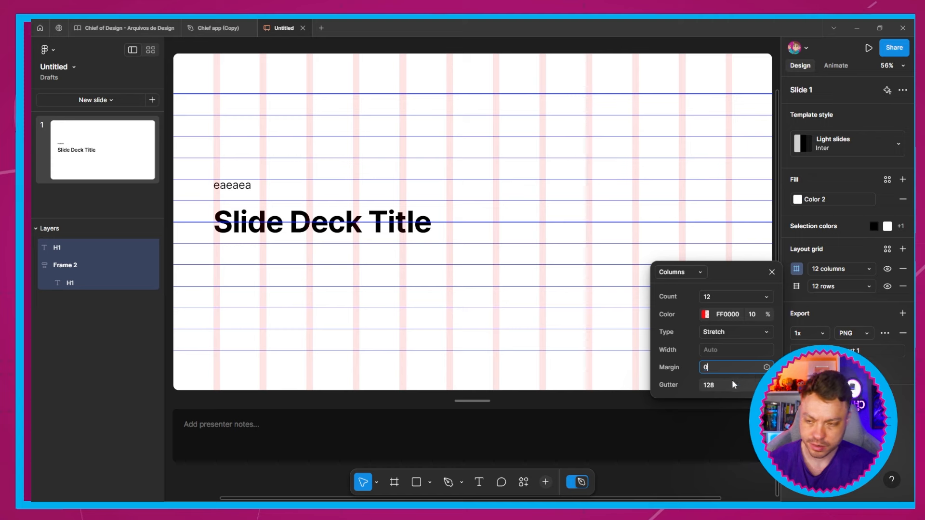
click(729, 386)
text(0)
click(740, 368)
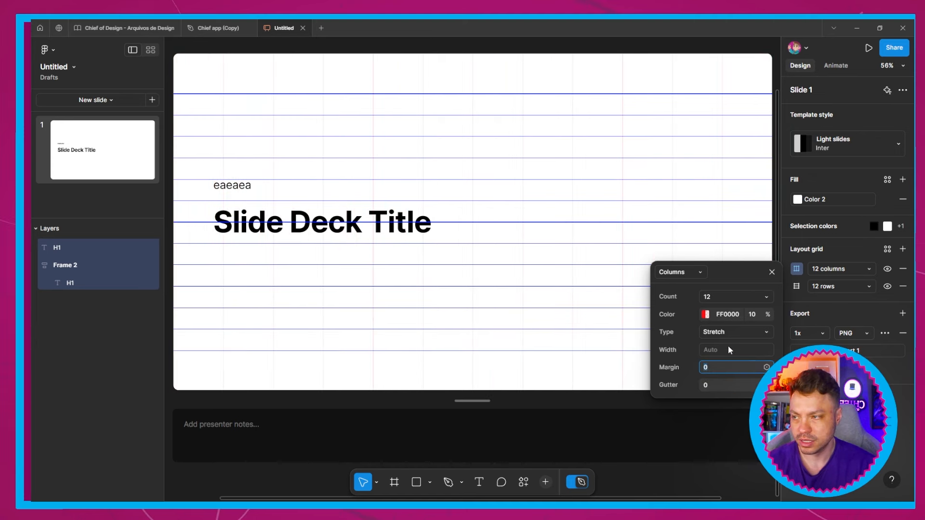
Step: Set the column grid's color opacity to 100% and its count to 24
click(752, 314)
text(100)
click(745, 329)
click(769, 287)
click(730, 297)
text(24)
key(Return)
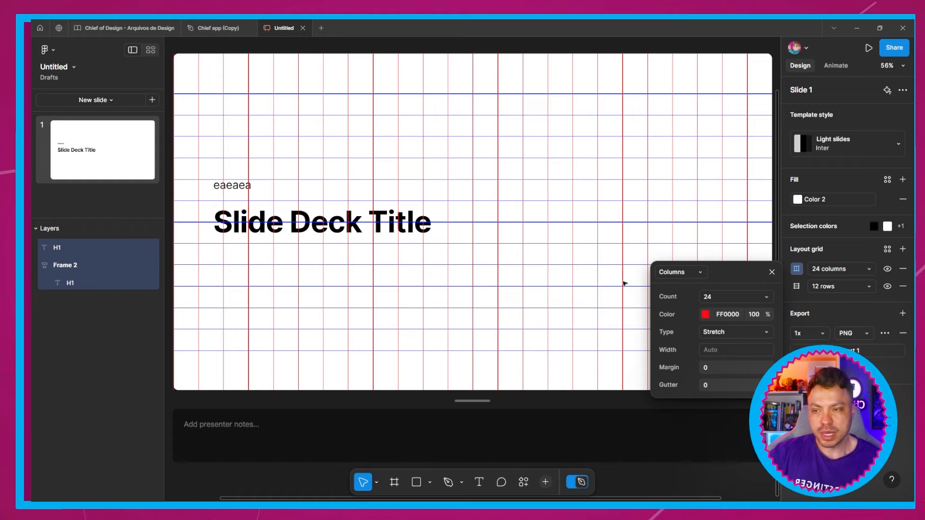
Step: Switch to the Chief of Design file and copy the first Chefinho variant, Beijo na mão, from the Components page
click(163, 25)
scroll(78, 140, up, 10)
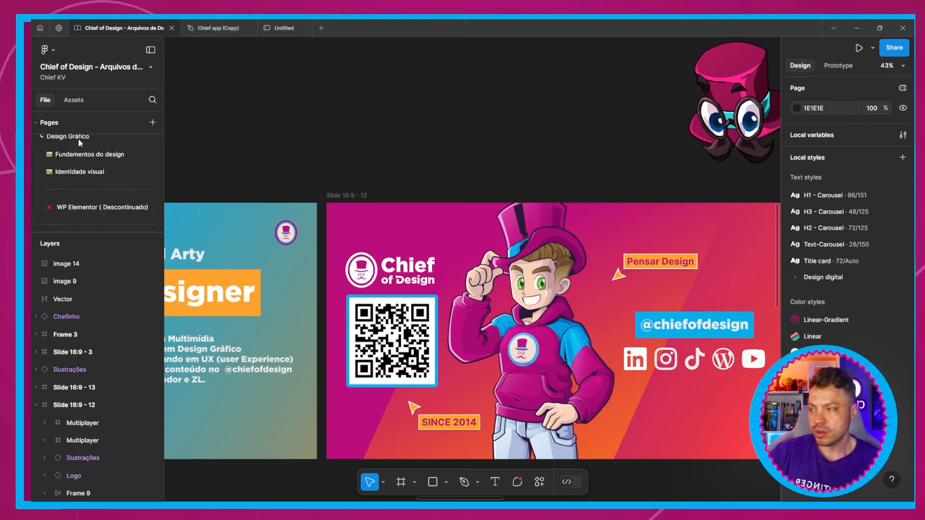
scroll(88, 166, up, 10)
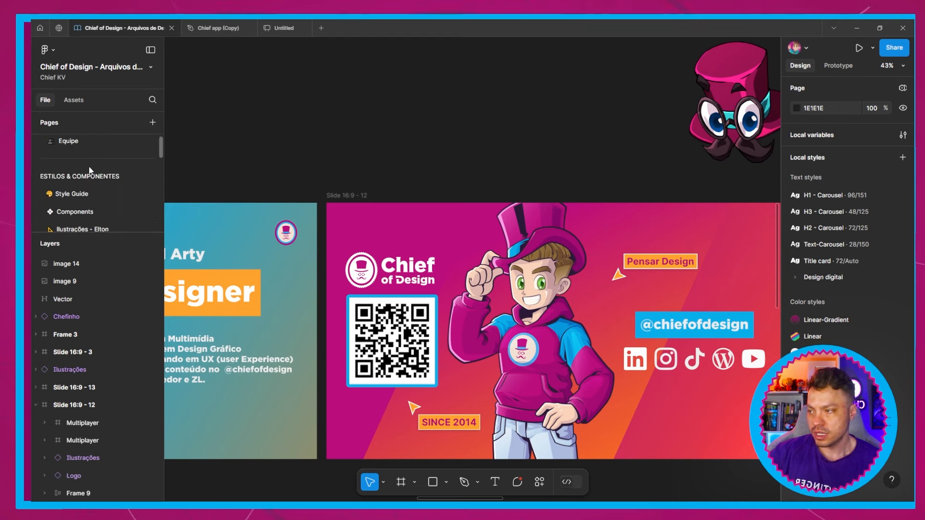
click(86, 186)
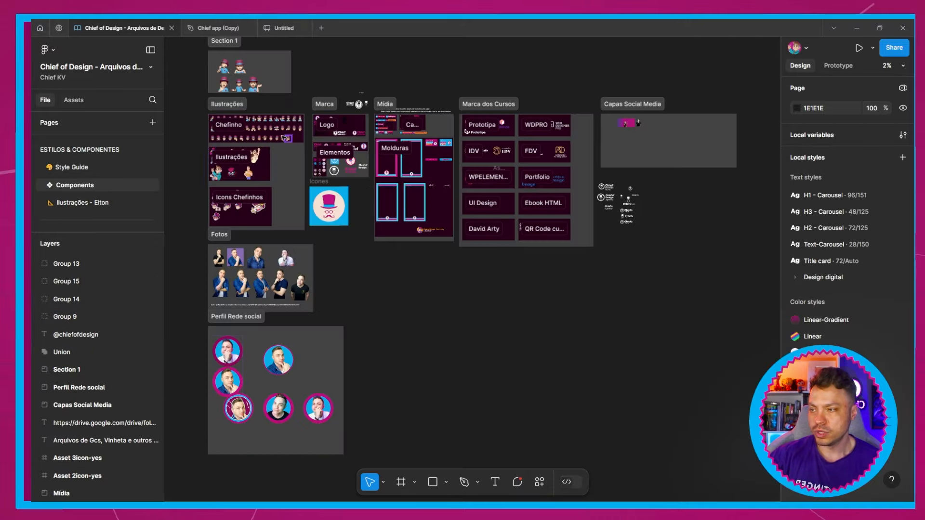
scroll(263, 114, up, 7)
click(332, 174)
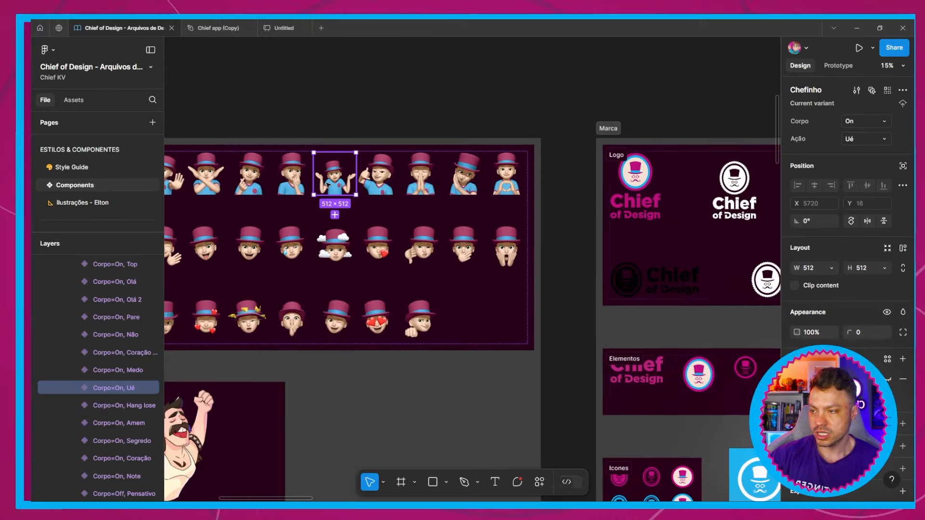
scroll(344, 253, down, 5)
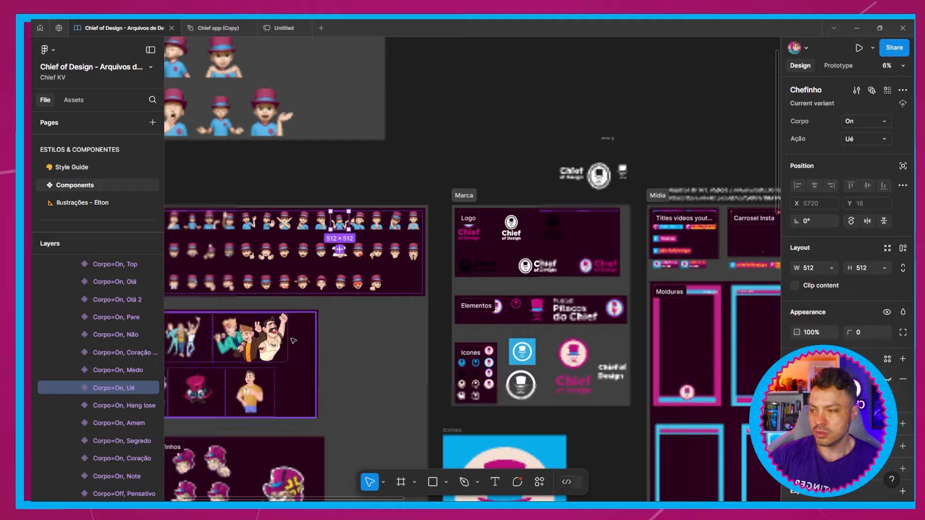
scroll(278, 229, up, 2)
click(278, 229)
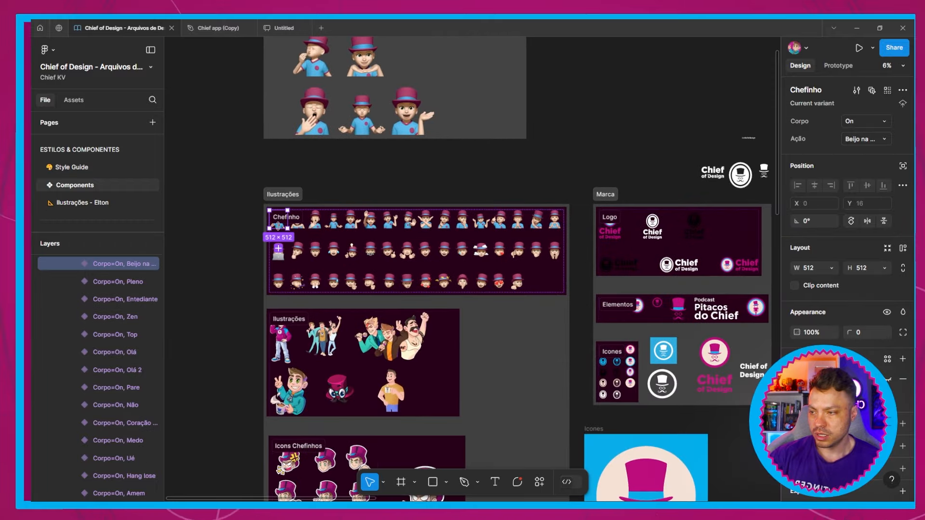
Step: Paste the Chefinho component onto the slide in the Untitled deck and move it beside the title, to X 1088, Y 318
click(284, 28)
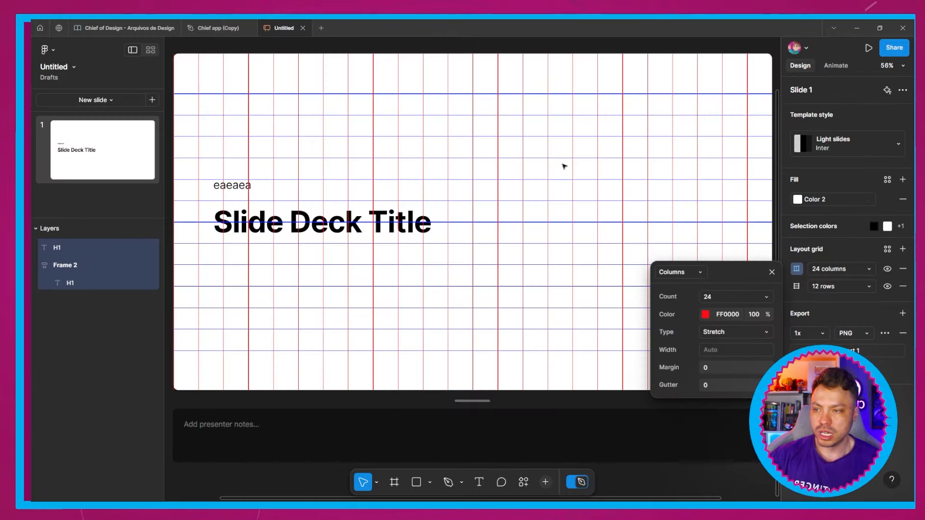
key(ctrl+v)
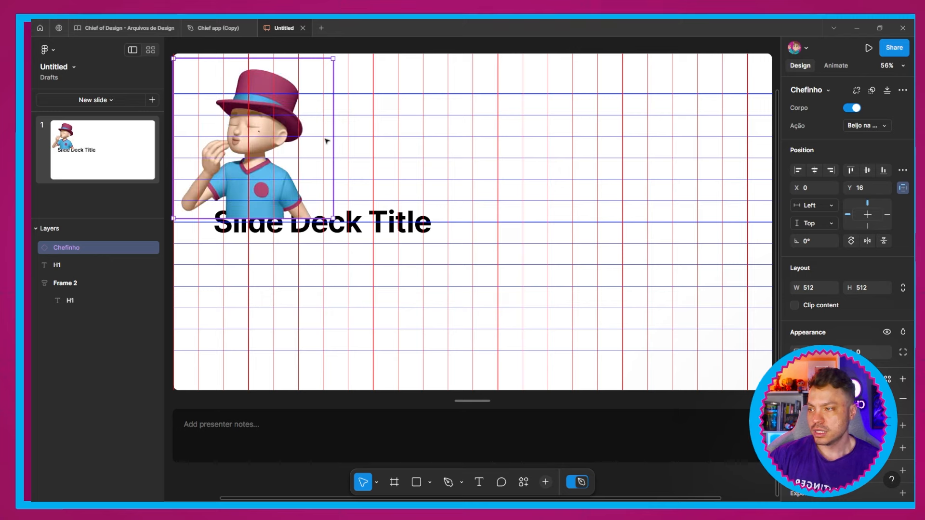
drag(301, 129, 640, 224)
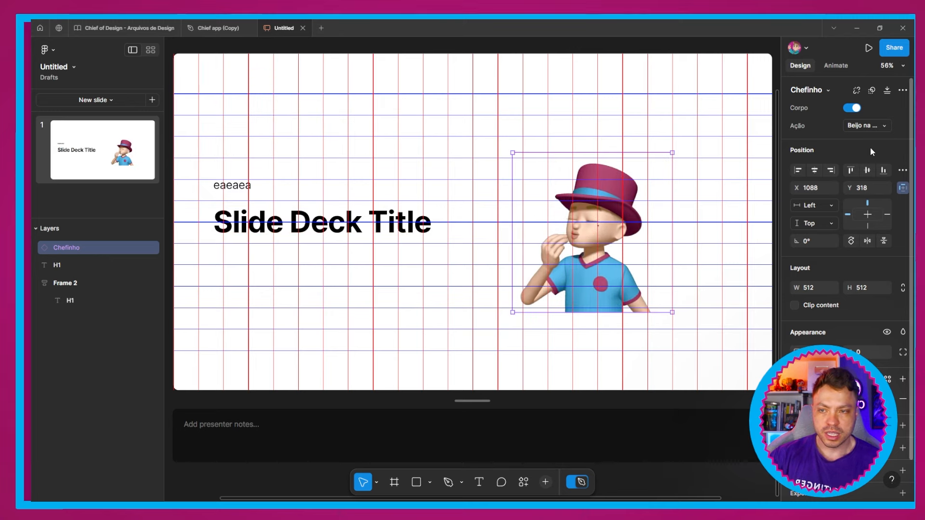
Step: Try several Ação variants on the Chefinho instance, including Olá, Hang lose and Comemorando
click(868, 125)
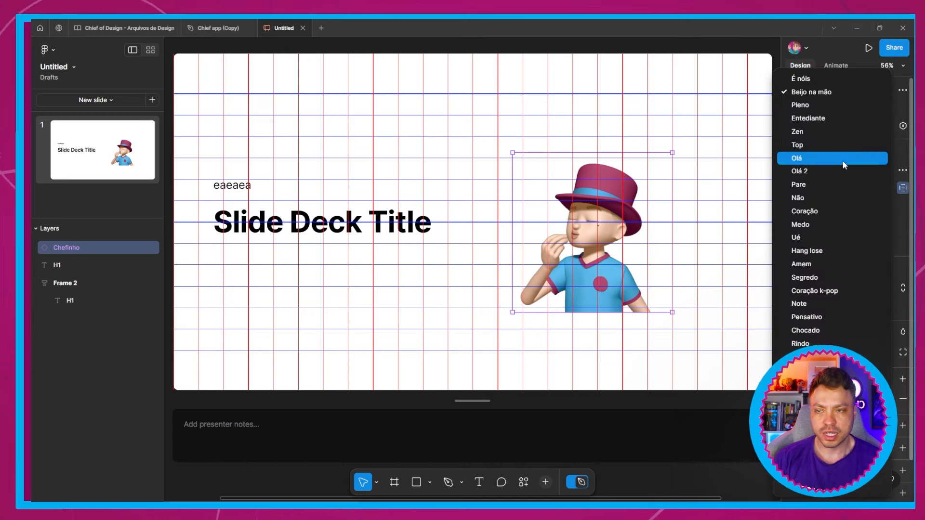
click(844, 159)
click(867, 127)
click(852, 213)
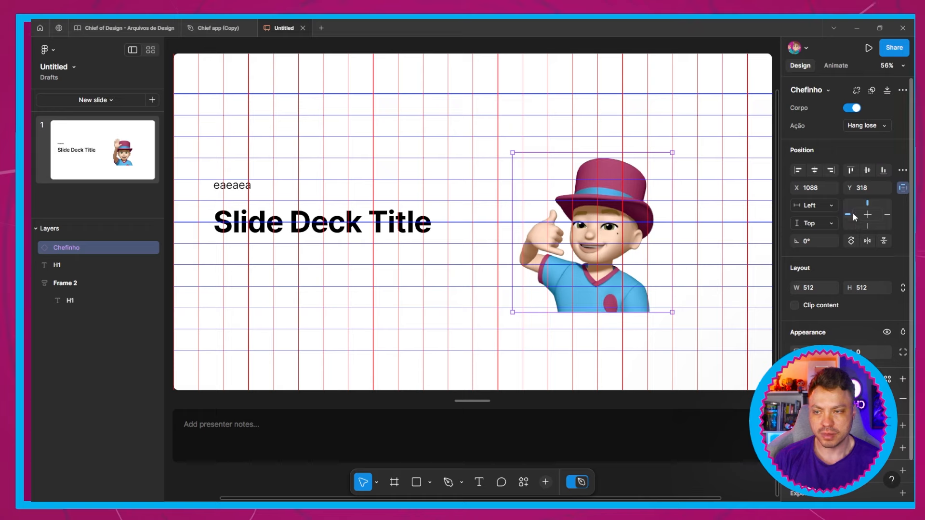
click(867, 126)
click(851, 218)
click(864, 127)
click(840, 340)
Step: Set the Chefinho's Ação to Lingua pra fora and hide the slide's layout grids
click(867, 126)
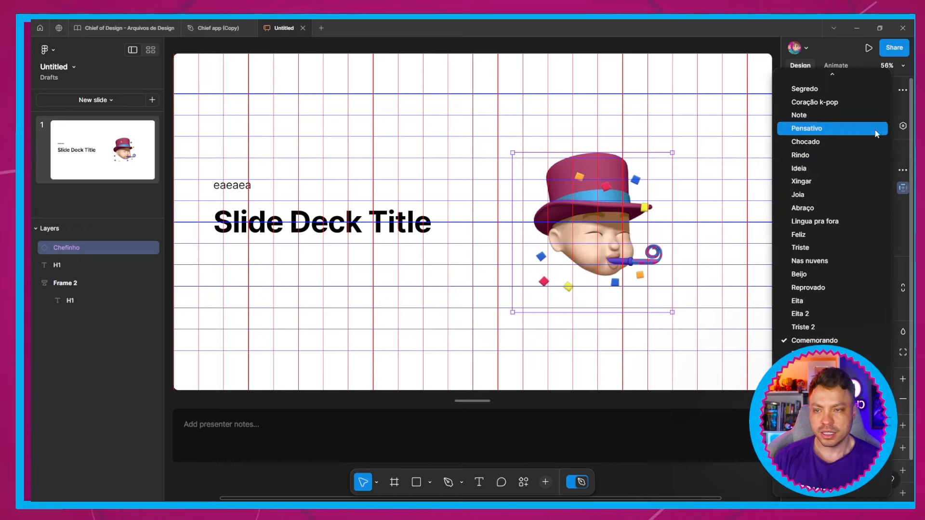
click(847, 220)
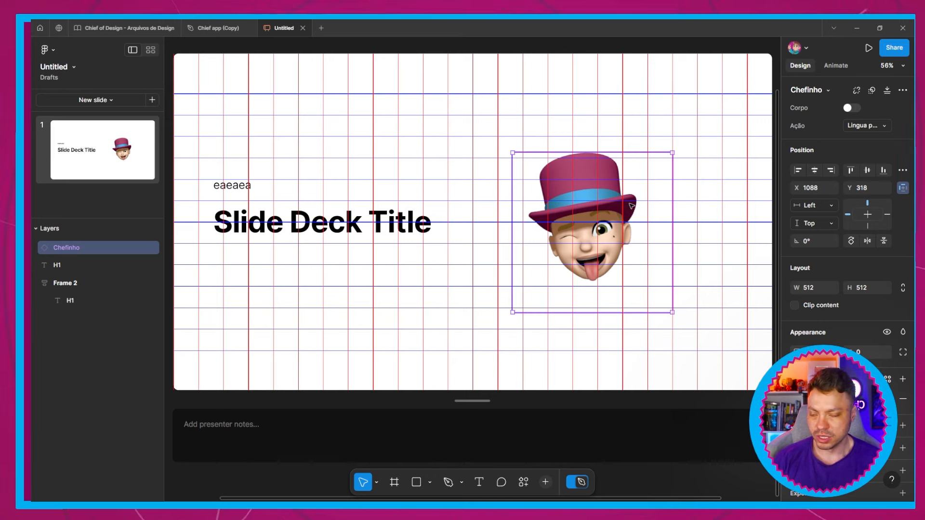
click(701, 169)
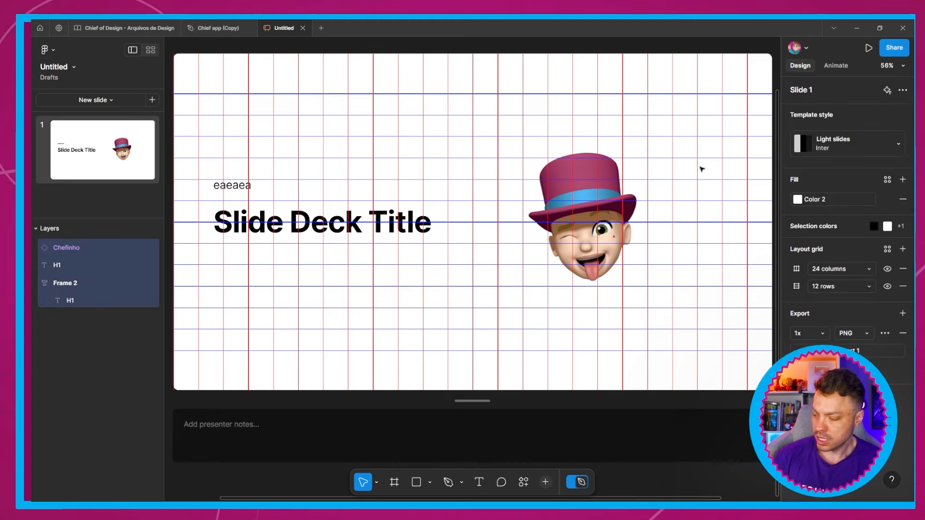
key(ctrl+shift+4)
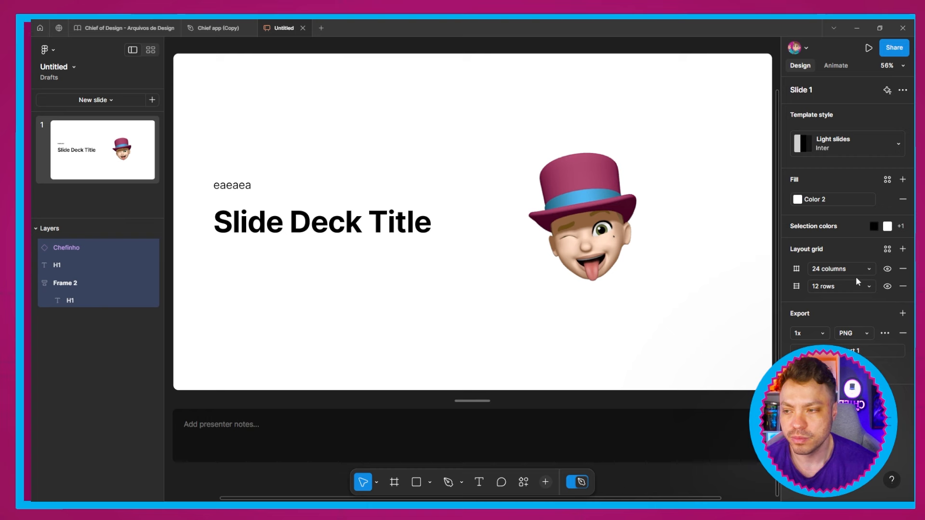
click(595, 200)
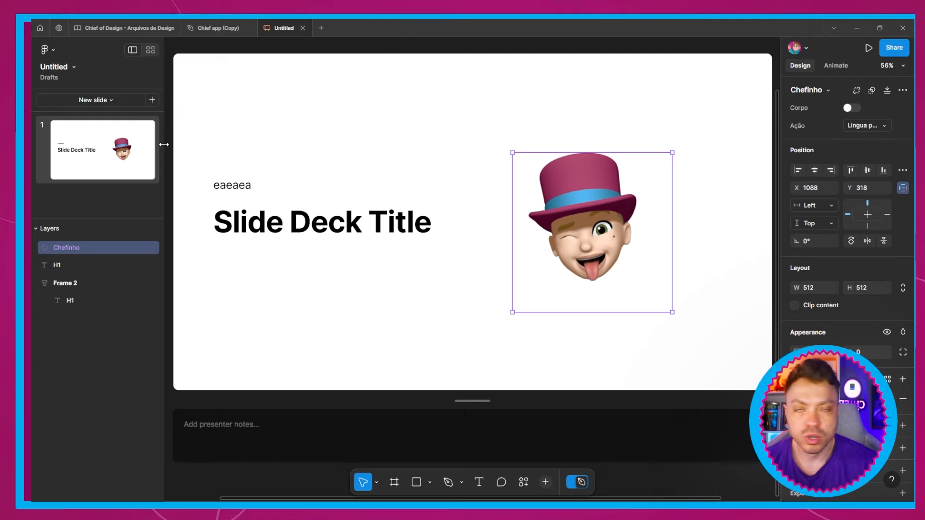
Step: Switch to the Chief of Design file and go through its Palestras page to the Slides page
click(124, 33)
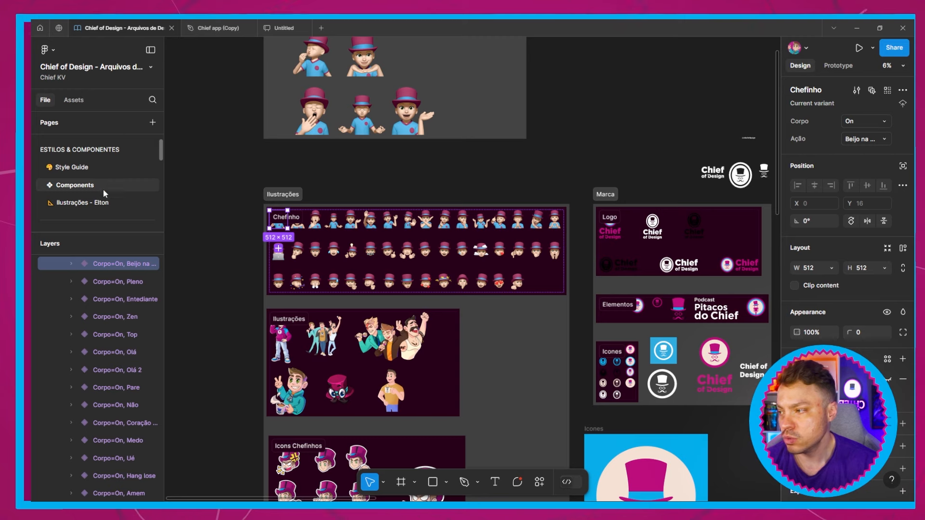
scroll(104, 192, down, 10)
scroll(102, 195, down, 10)
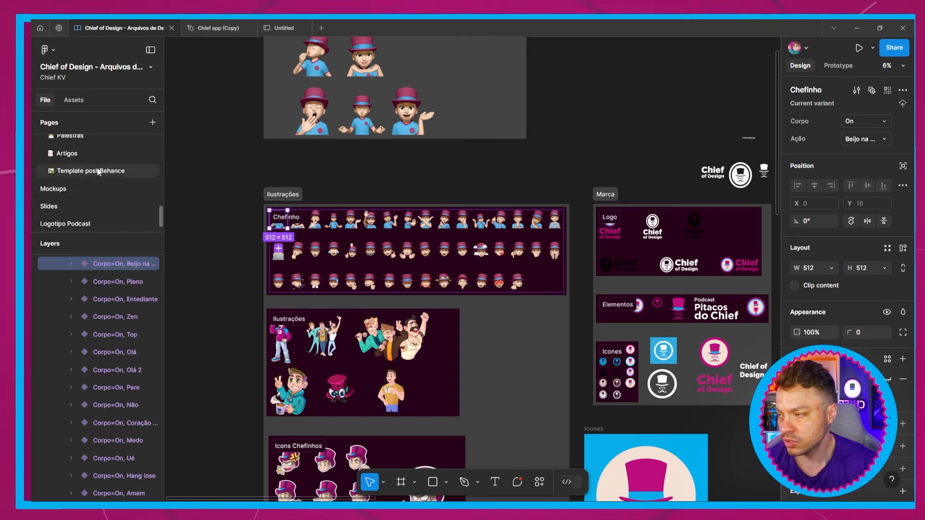
click(97, 139)
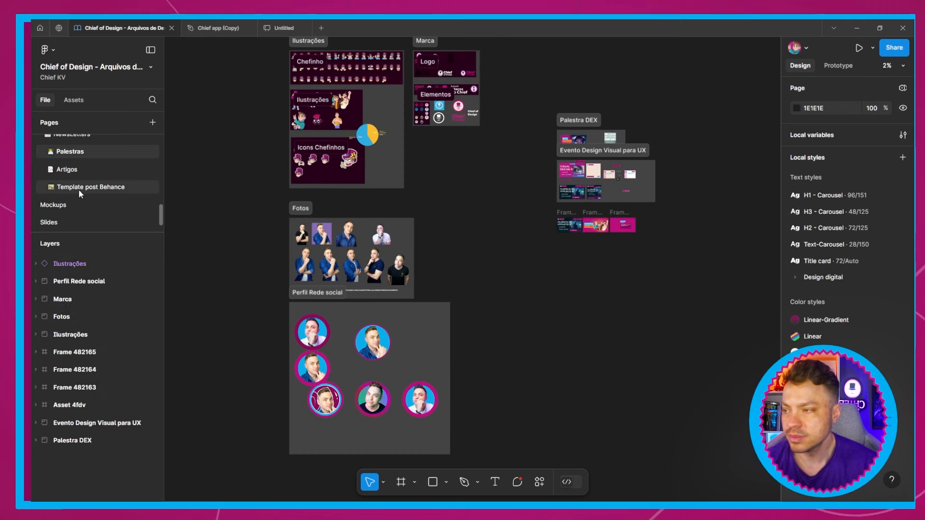
scroll(80, 200, down, 1)
click(81, 206)
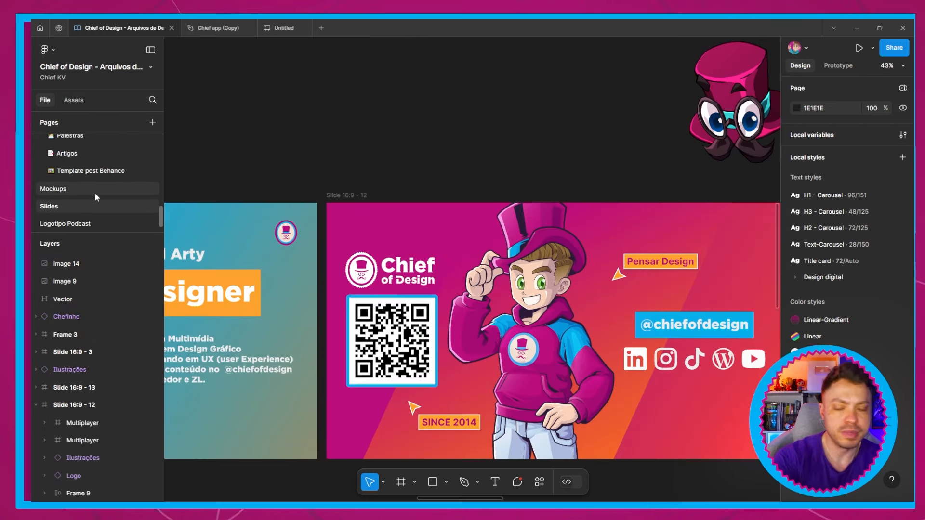
Step: Compare the size properties of the Slide 16:9 - 1 frame with the properties offered for the slide in the Untitled deck
scroll(246, 239, down, 5)
drag(316, 349, 660, 304)
drag(510, 308, 716, 309)
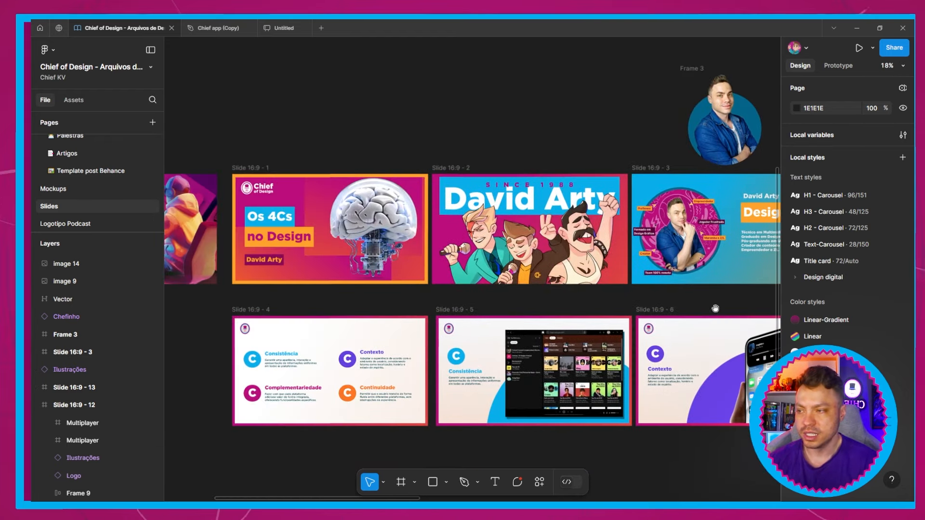
click(268, 169)
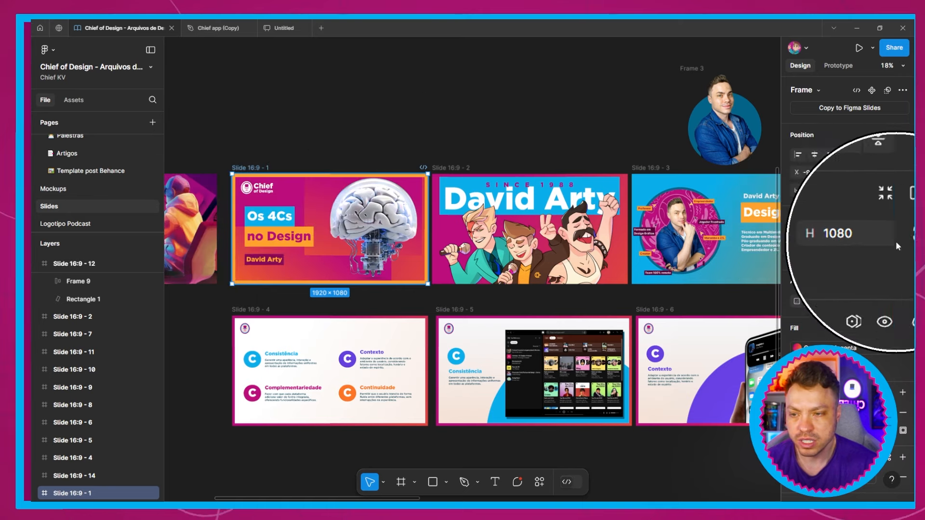
click(285, 28)
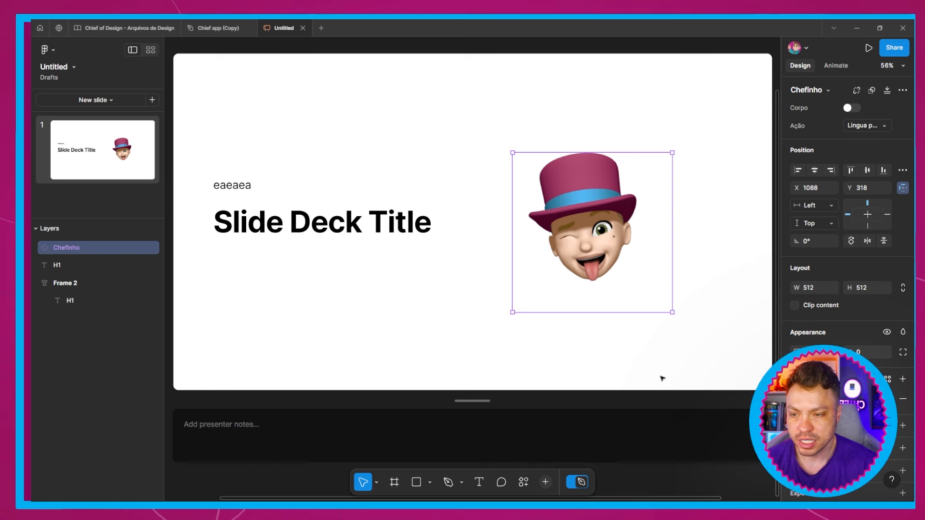
click(688, 58)
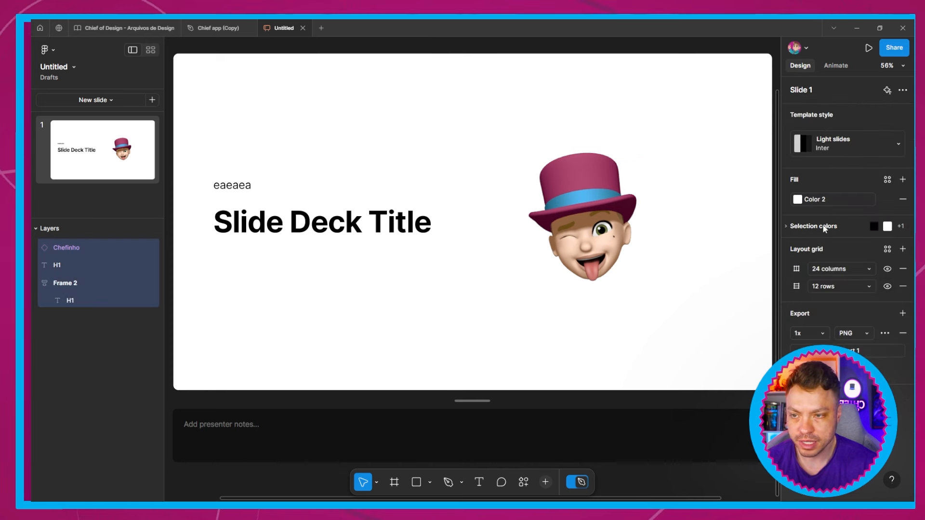
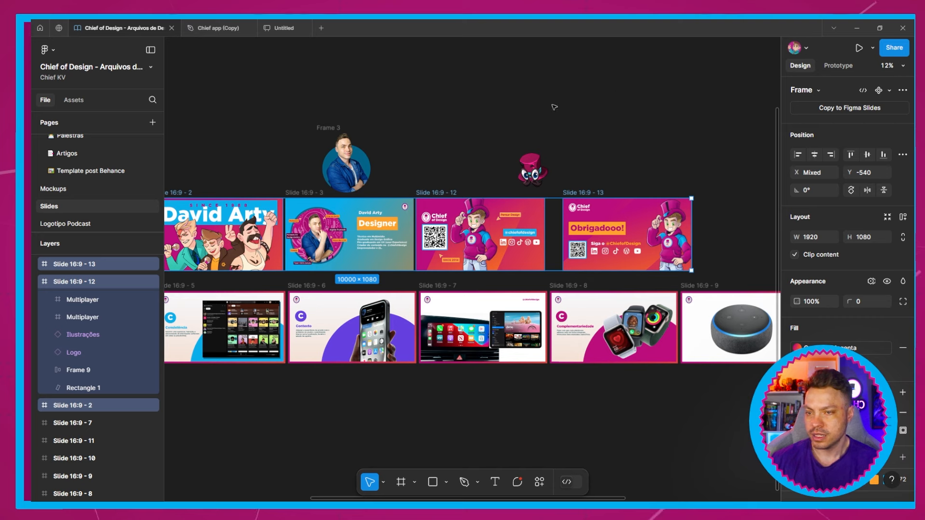
Step: Open a new Figma Slides file from the presentation frame presets in the Chief of Design file, and close it without choosing a template
click(401, 482)
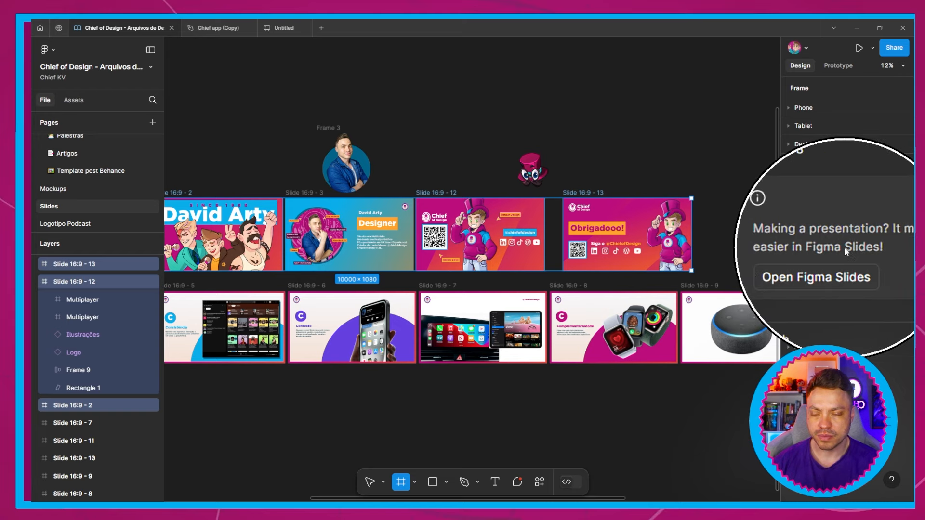
click(813, 263)
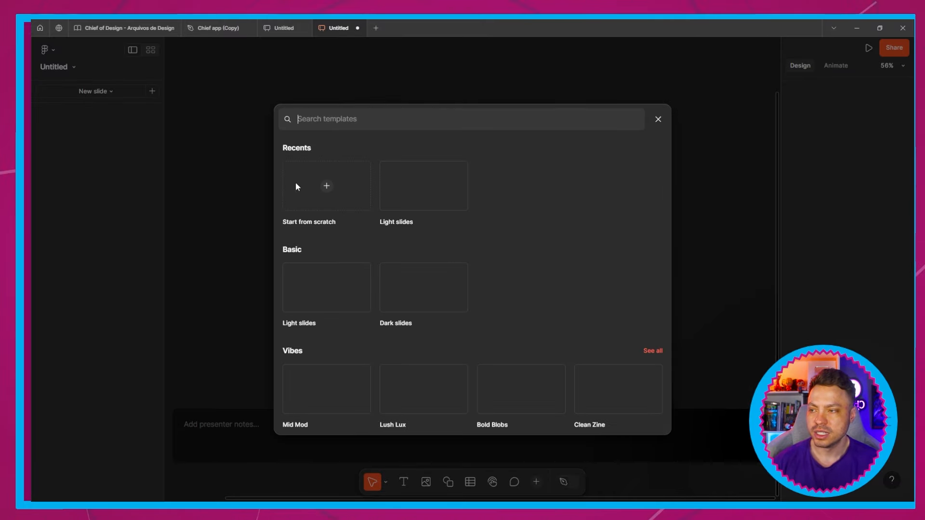
click(658, 119)
click(357, 28)
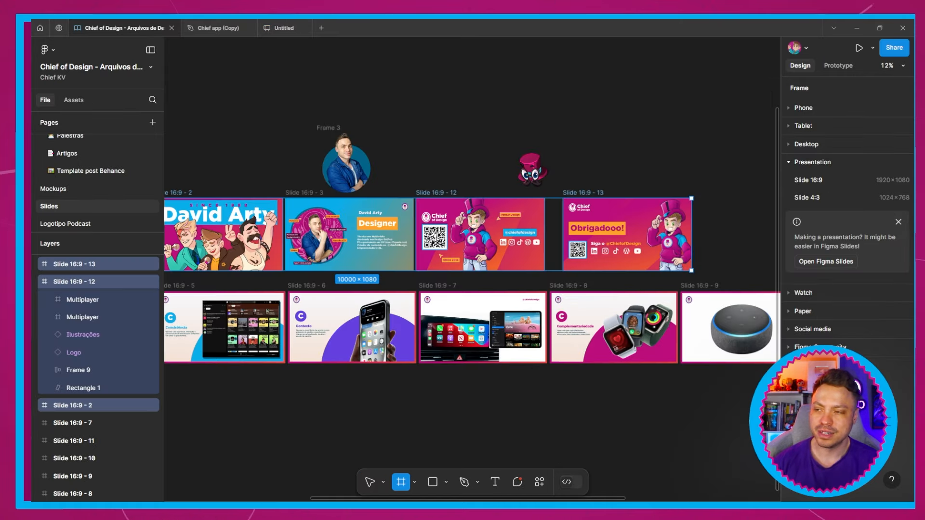
Step: Paste the four copied slide frames after slide 1 in the Untitled deck and enlarge the slide list to show them all
click(280, 28)
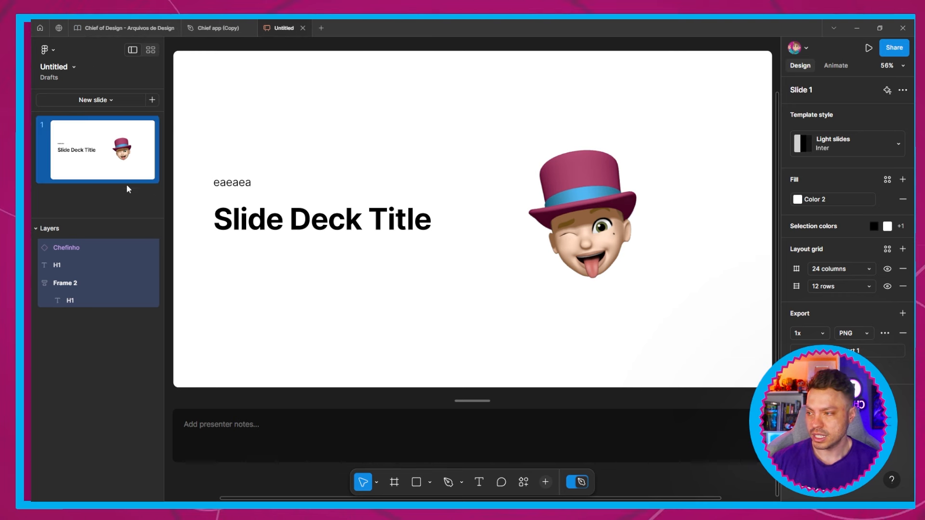
key(ctrl+v)
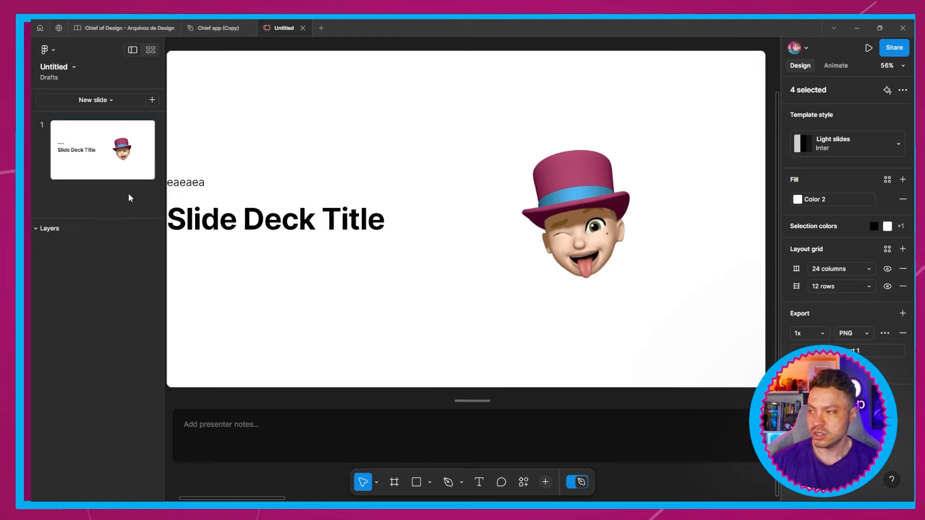
scroll(129, 197, down, 3)
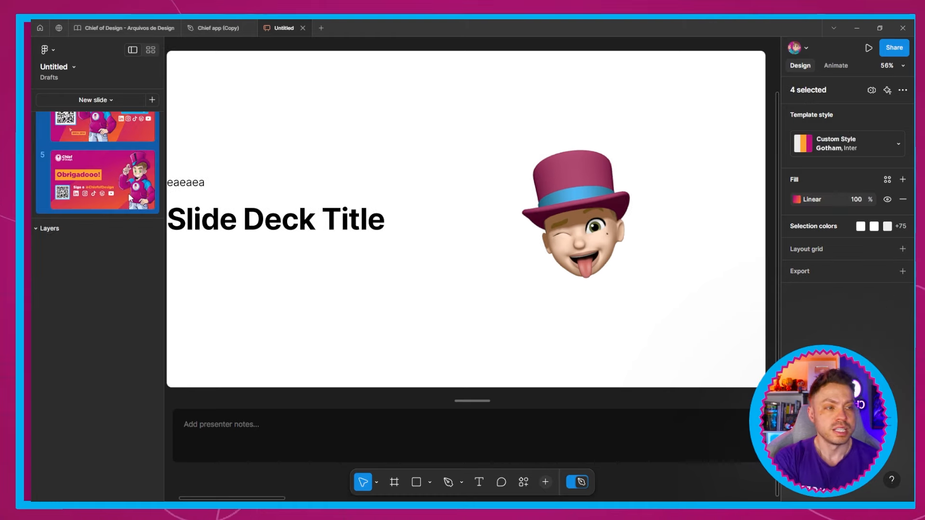
drag(131, 218, 103, 458)
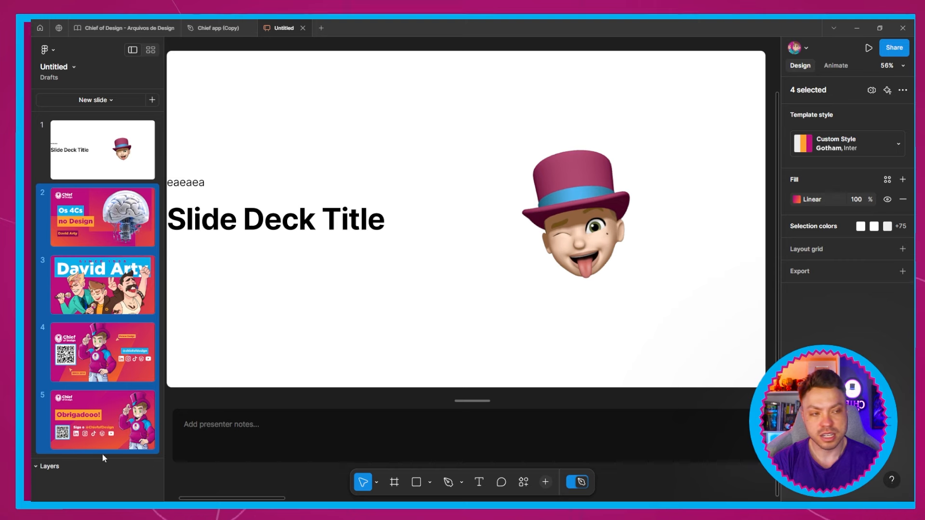
Step: Open slide 2 and select the auto layout frame holding the "Os 4Cs no Design" heading
click(88, 228)
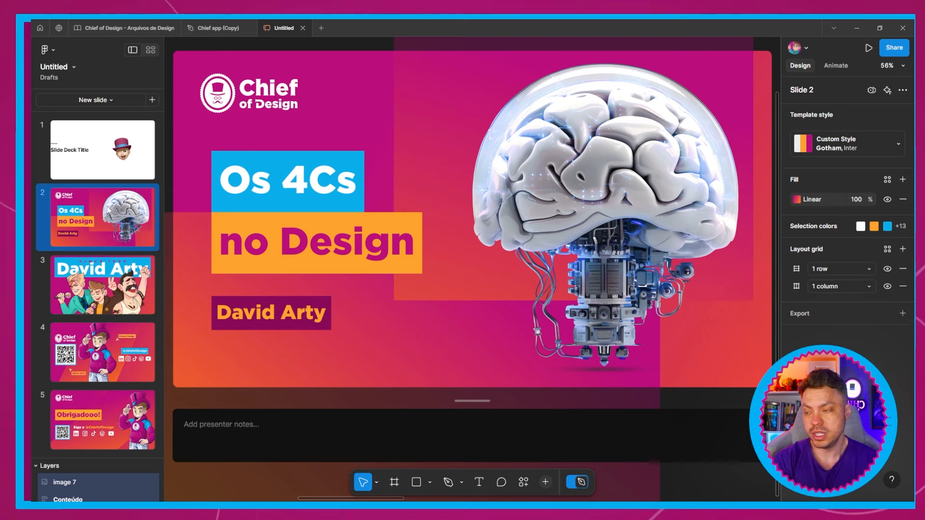
click(254, 193)
click(254, 193)
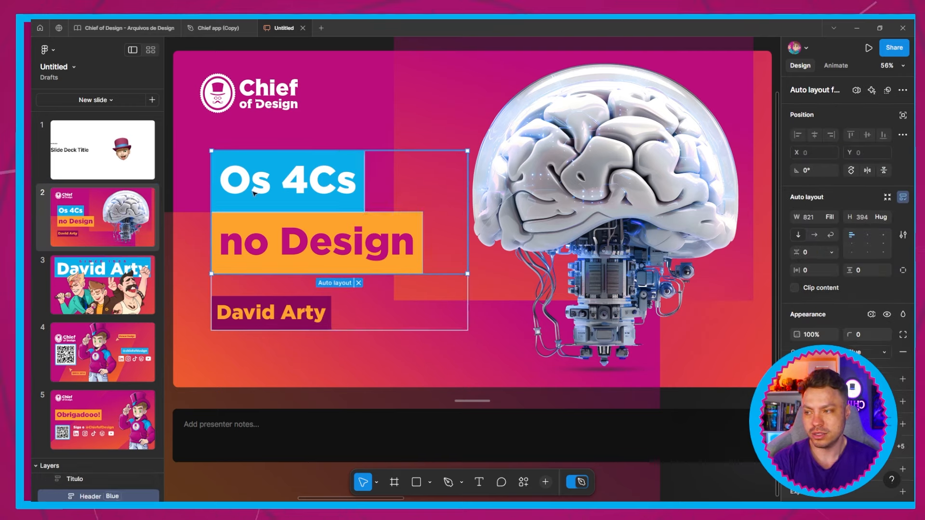
Step: Change the word "Os" to "TD" in the blue heading box on slide 2
double_click(254, 194)
double_click(253, 193)
double_click(254, 193)
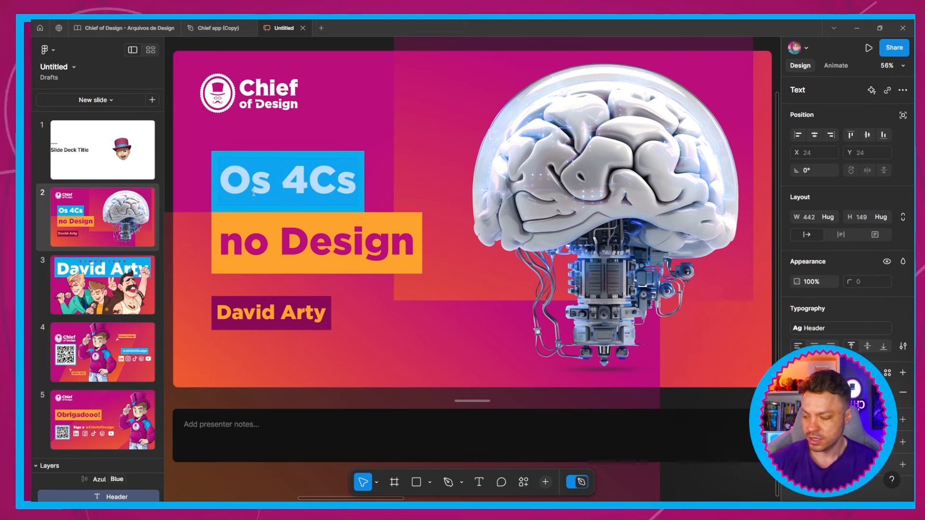
text(TD)
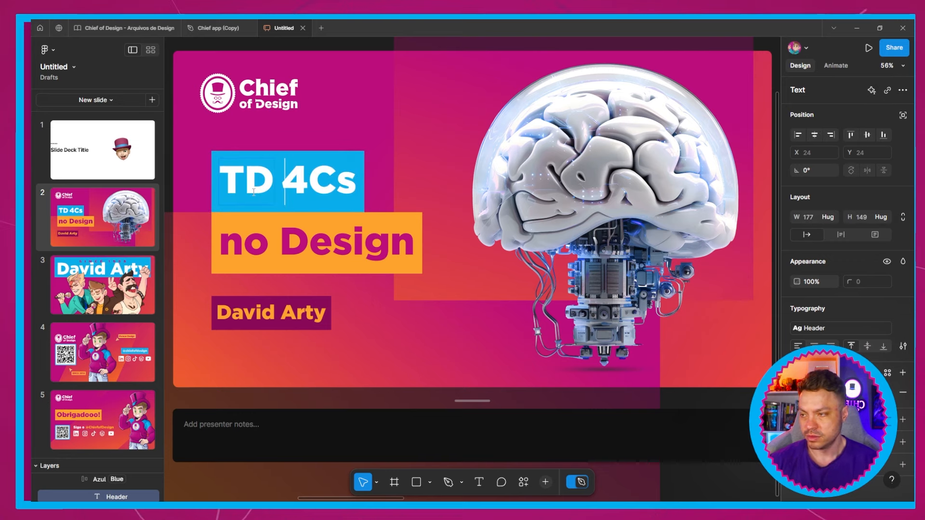
click(350, 179)
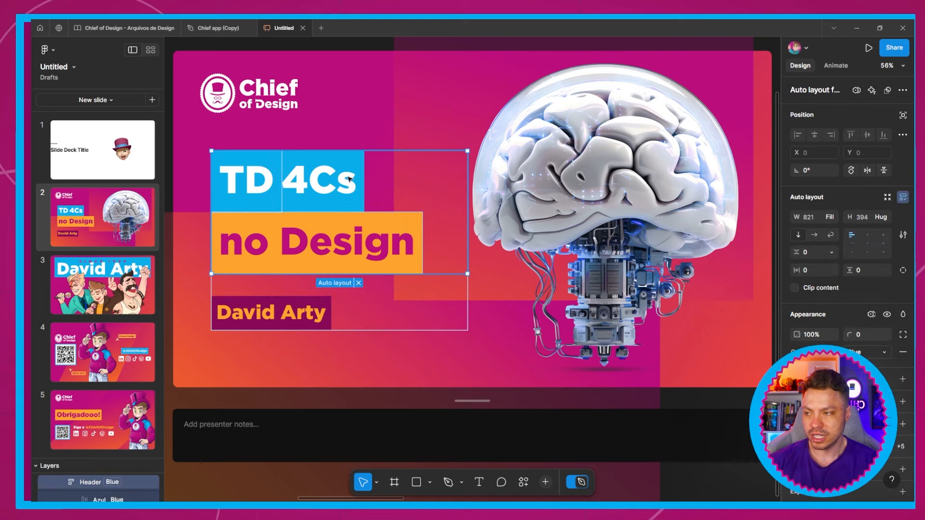
Step: Set the fill of the "no Design" heading box to white from the Custom Style library colors, after trying magenta
double_click(325, 230)
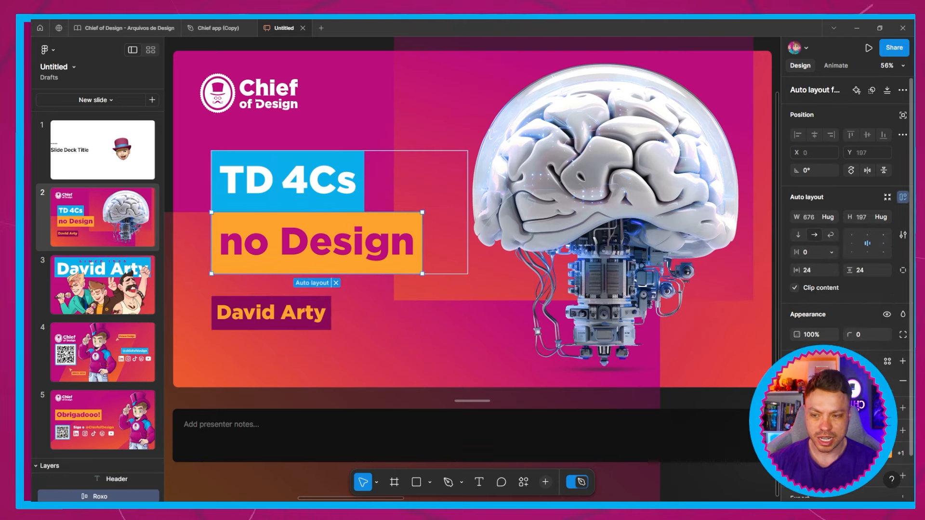
click(824, 381)
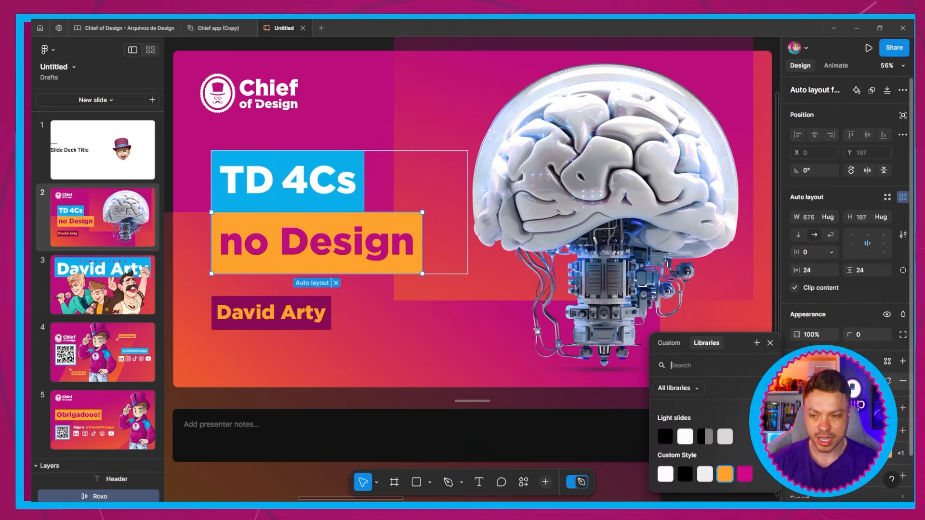
click(745, 475)
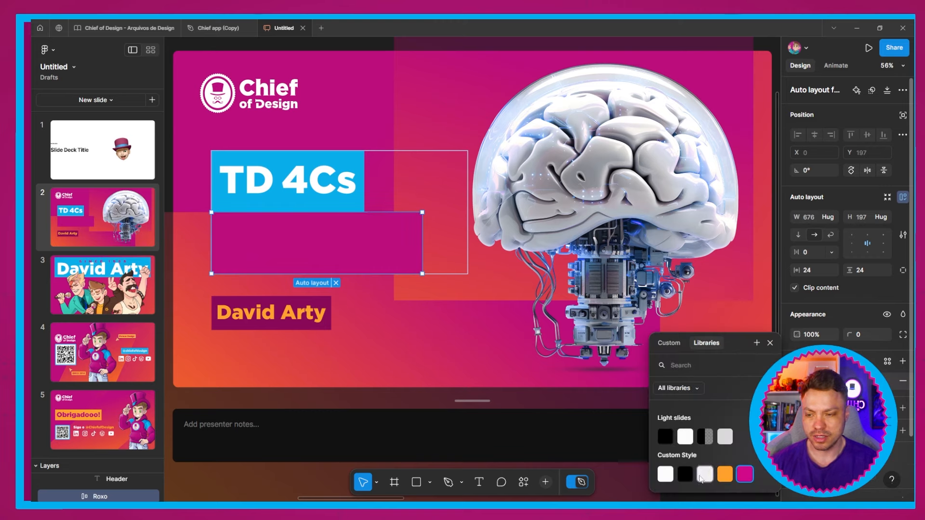
click(666, 475)
key(Escape)
click(319, 317)
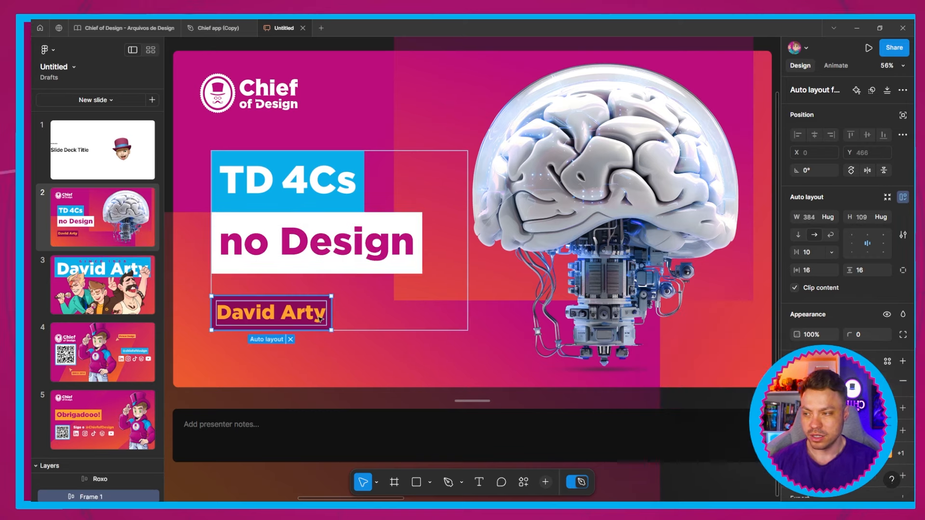
Step: Try the slide 2 logo's component variant with Vertical orientation and Preto color
click(219, 92)
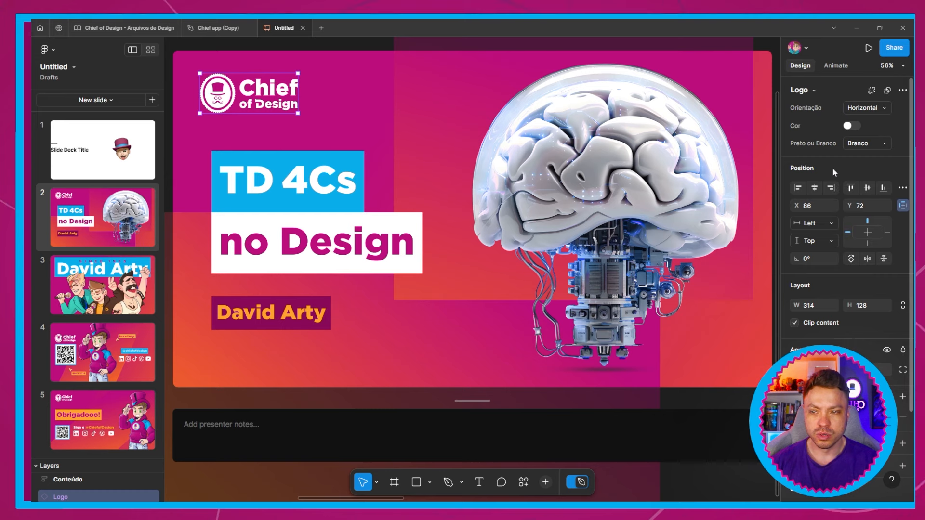
click(877, 110)
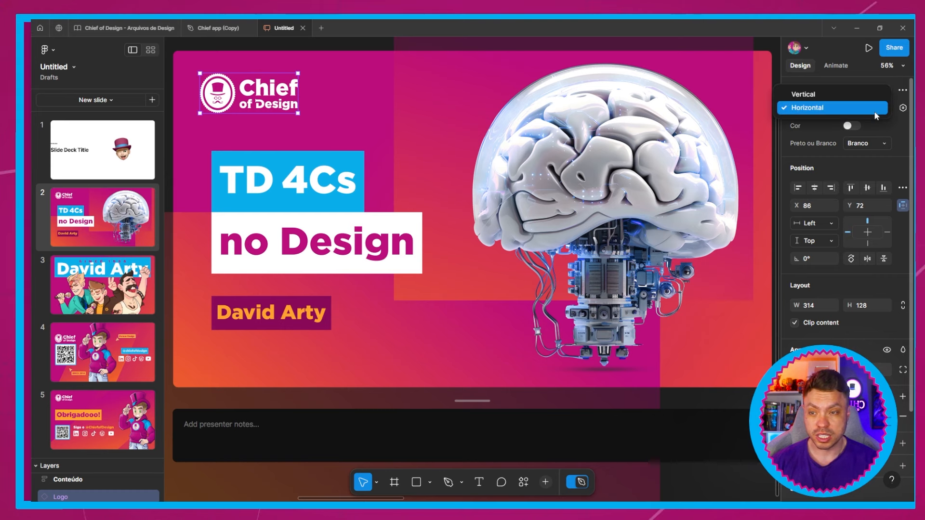
click(855, 95)
click(877, 145)
click(865, 157)
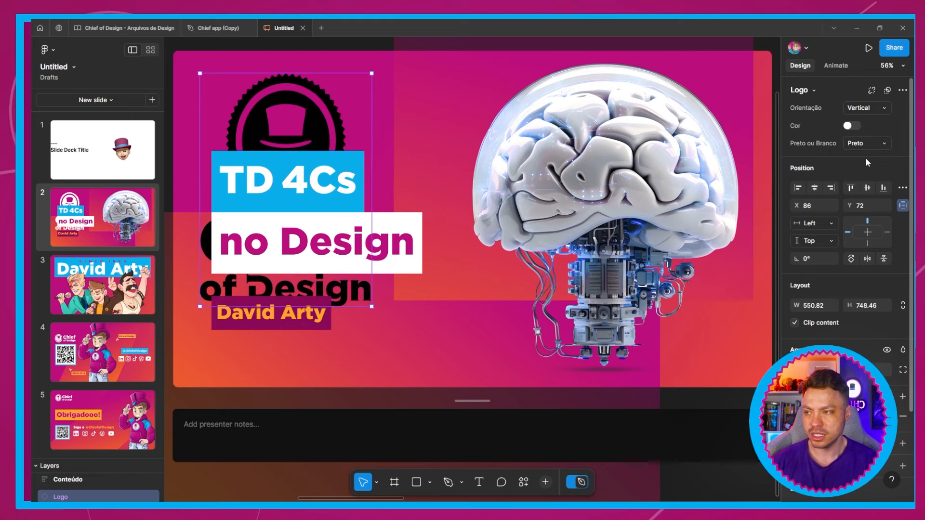
Step: Try the Default full-color variant of the logo, and return it to Horizontal orientation in Branco
click(868, 141)
click(854, 120)
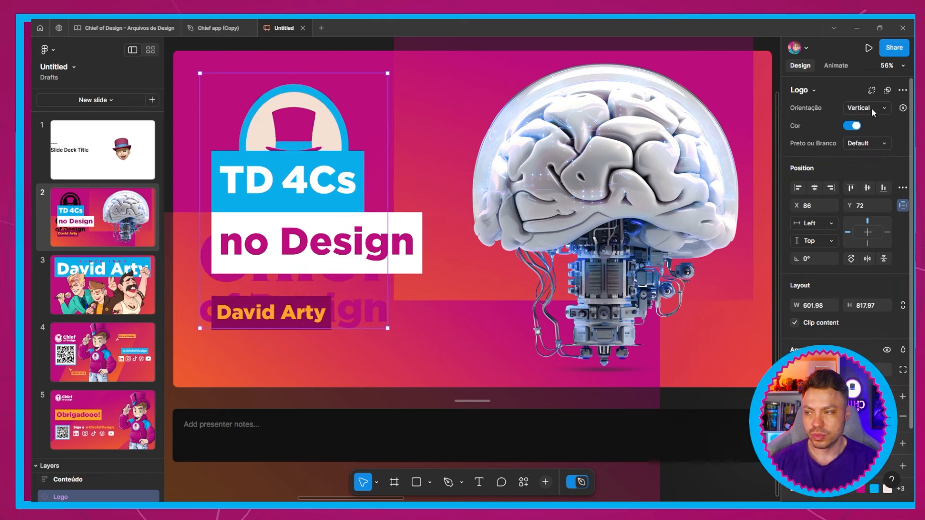
click(872, 110)
click(866, 120)
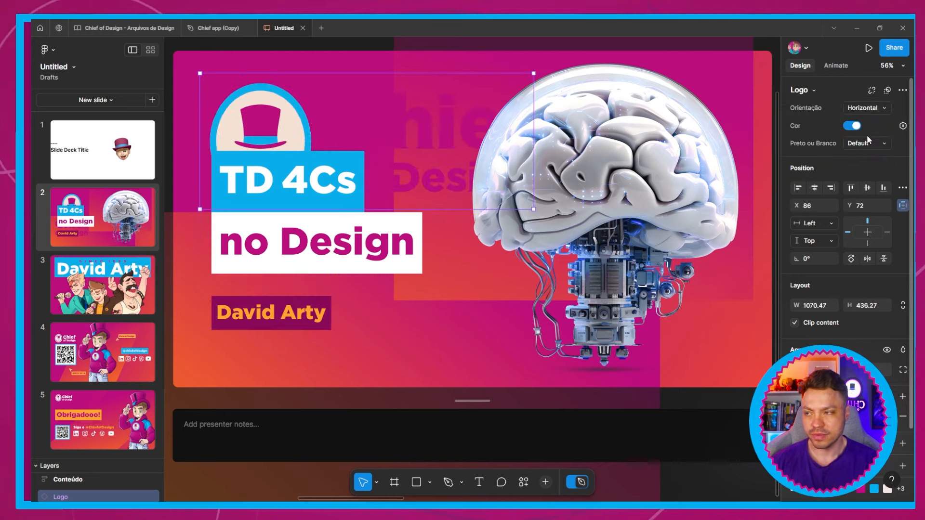
click(867, 144)
click(869, 156)
Step: Switch the horizontal logo to Preto and back to Branco, and toggle its Cor property on and off
click(873, 144)
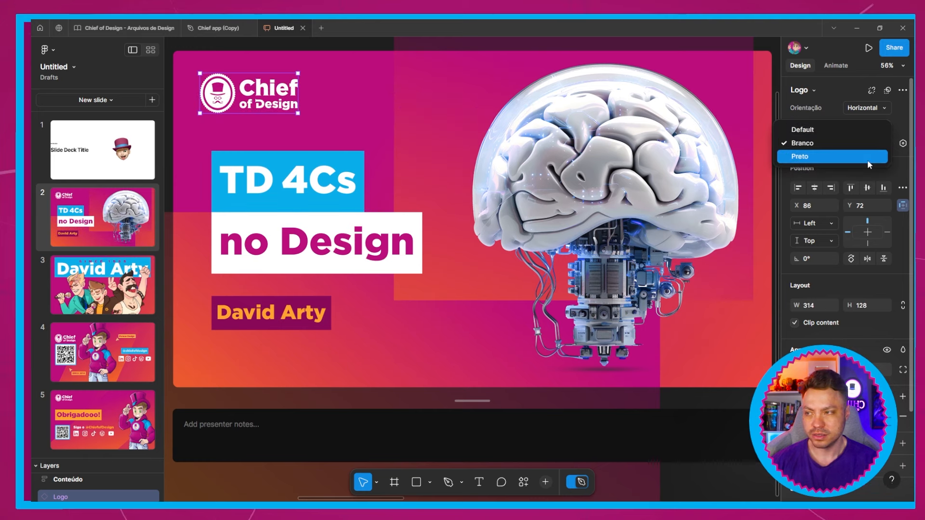
click(867, 160)
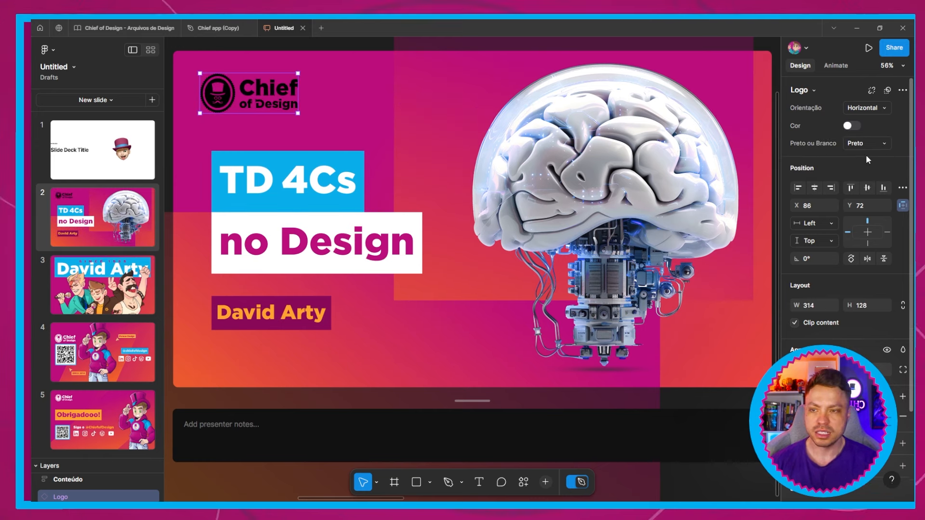
click(865, 144)
click(858, 130)
click(851, 126)
click(852, 126)
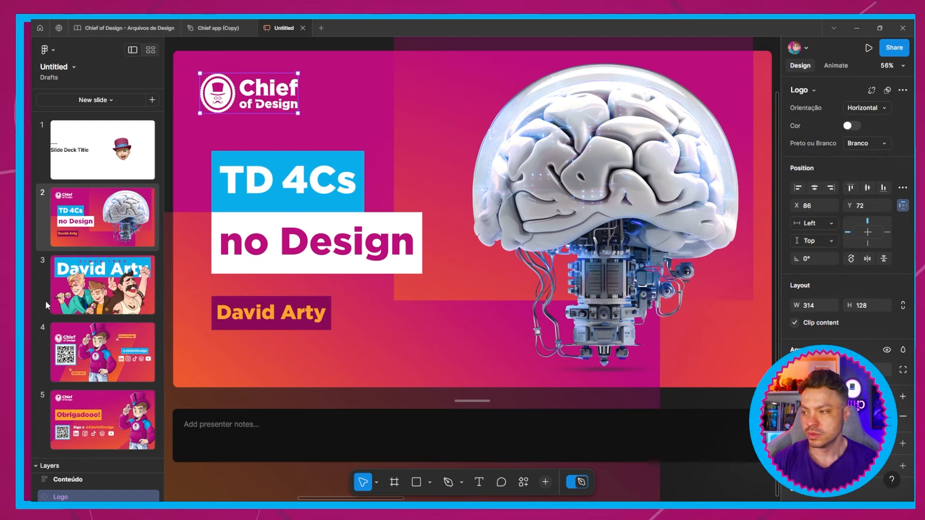
Step: Try replacing the image fill of the nested illustration on slide 3 with download.jpeg, and undo the replacement
click(72, 298)
click(337, 269)
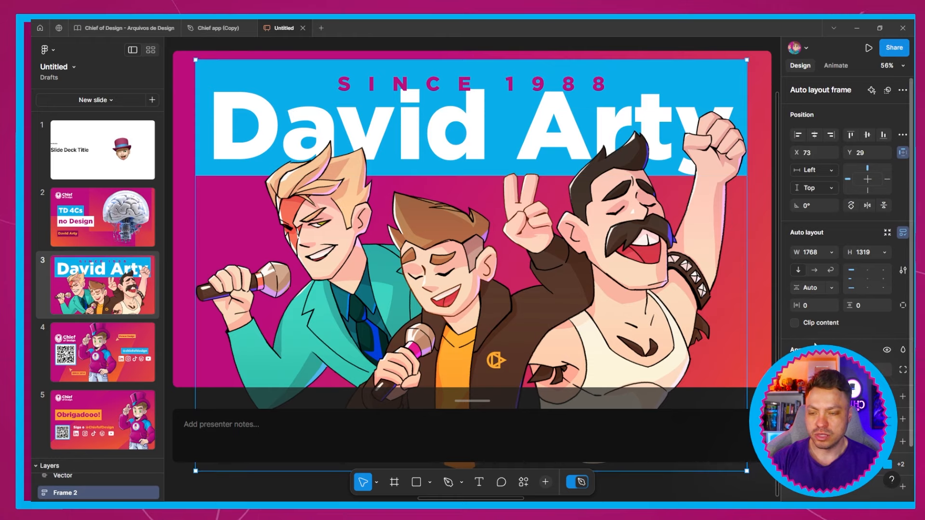
double_click(472, 289)
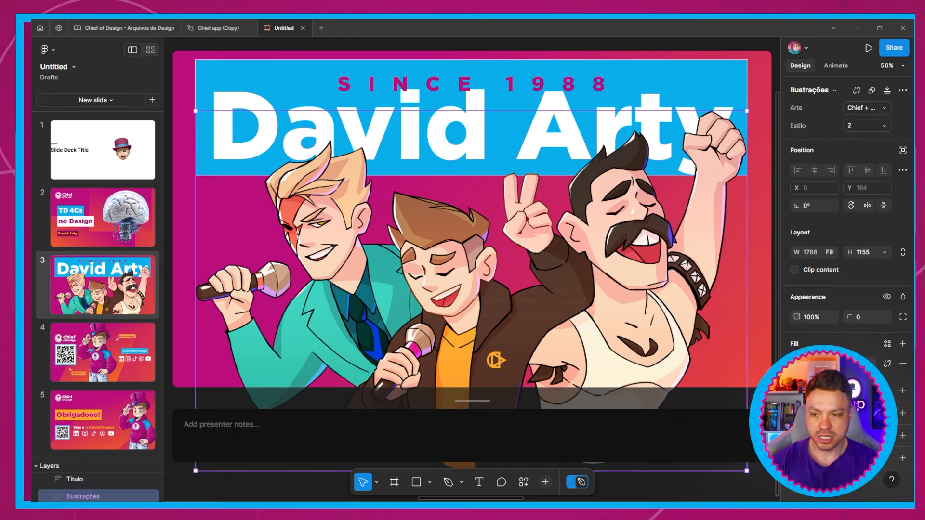
double_click(632, 283)
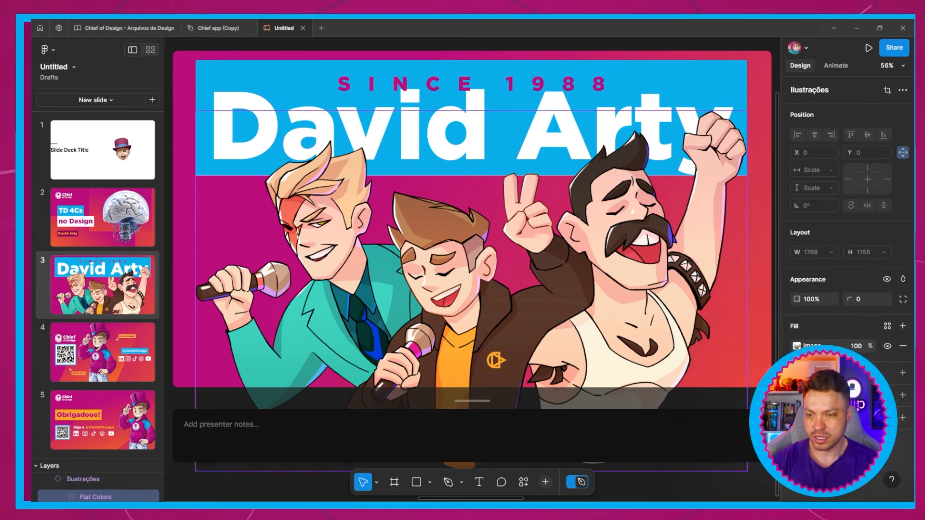
double_click(676, 328)
click(712, 314)
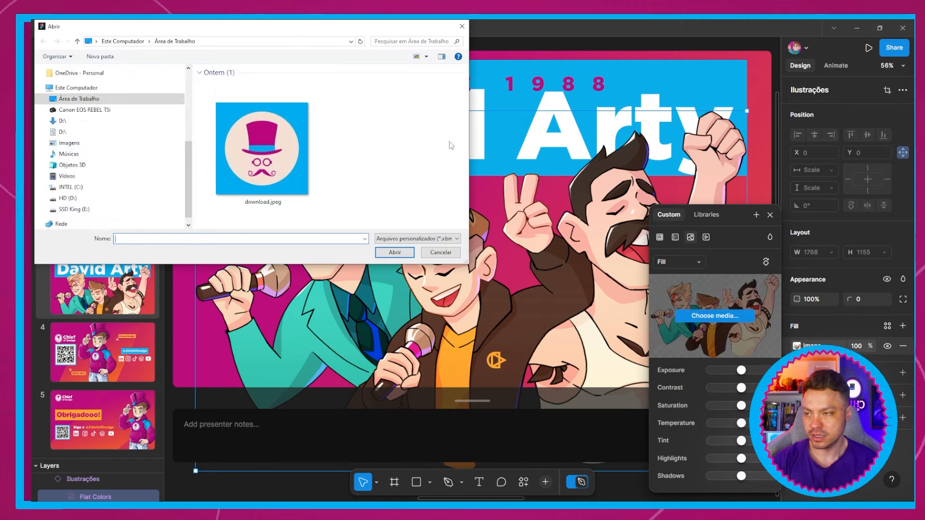
click(258, 166)
click(393, 251)
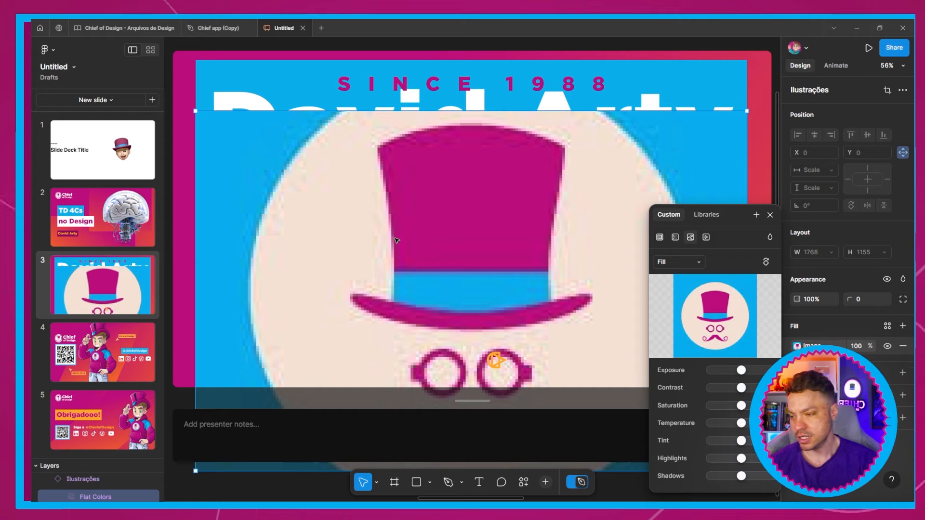
key(ctrl+z)
Step: Examine the template styles offered for slide 3 and expand its selection colors
click(757, 196)
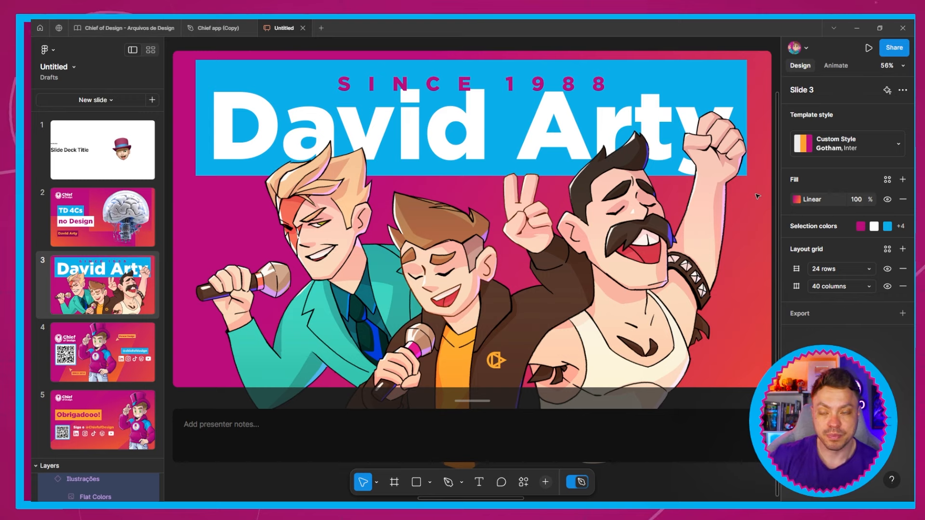
click(854, 149)
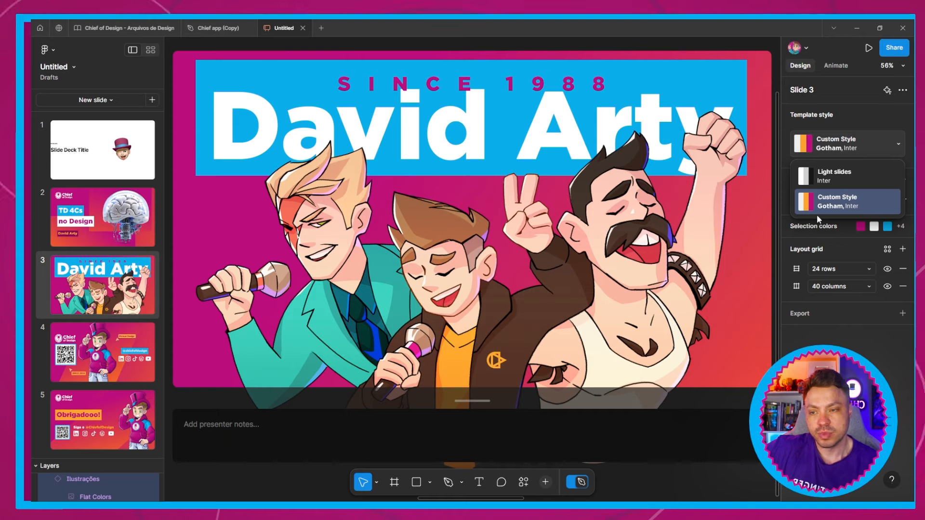
click(820, 232)
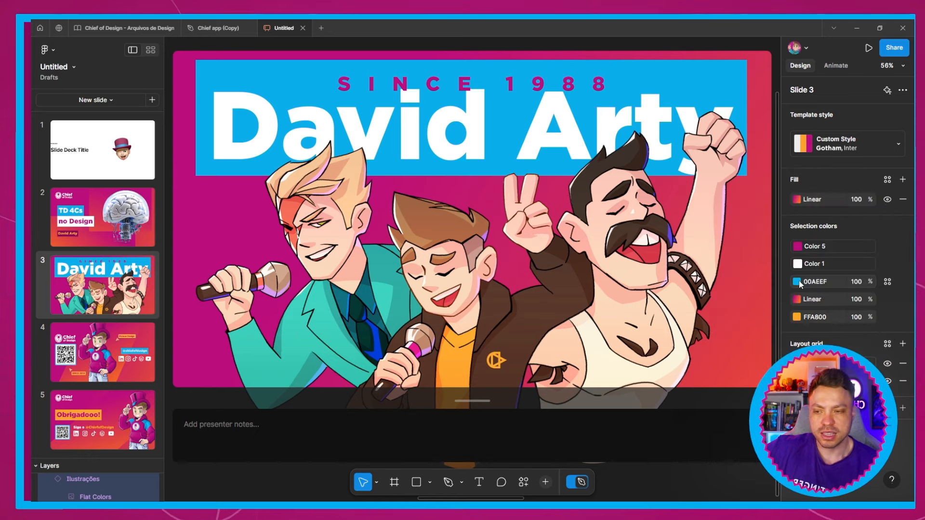
Step: View slides 4 and 5 to check how their pasted content and color styles came through
click(106, 372)
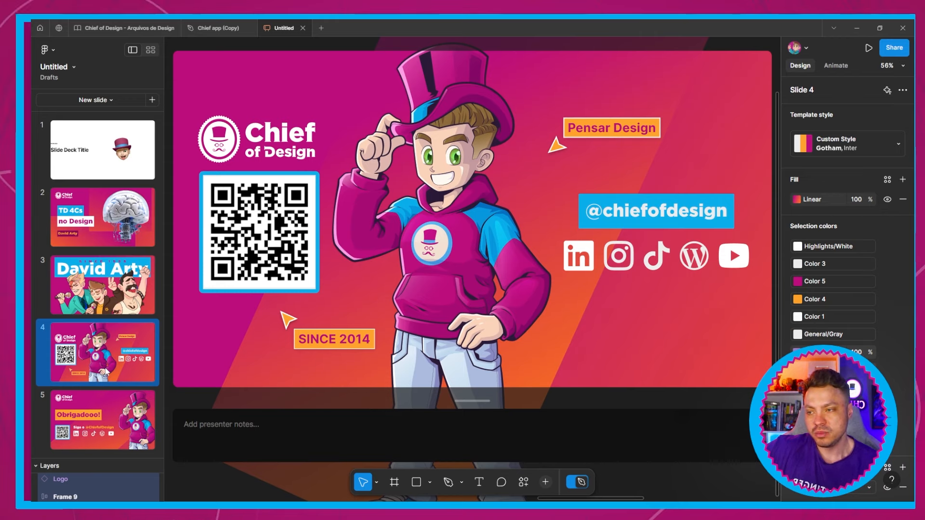
scroll(394, 164, up, 1)
scroll(394, 161, down, 2)
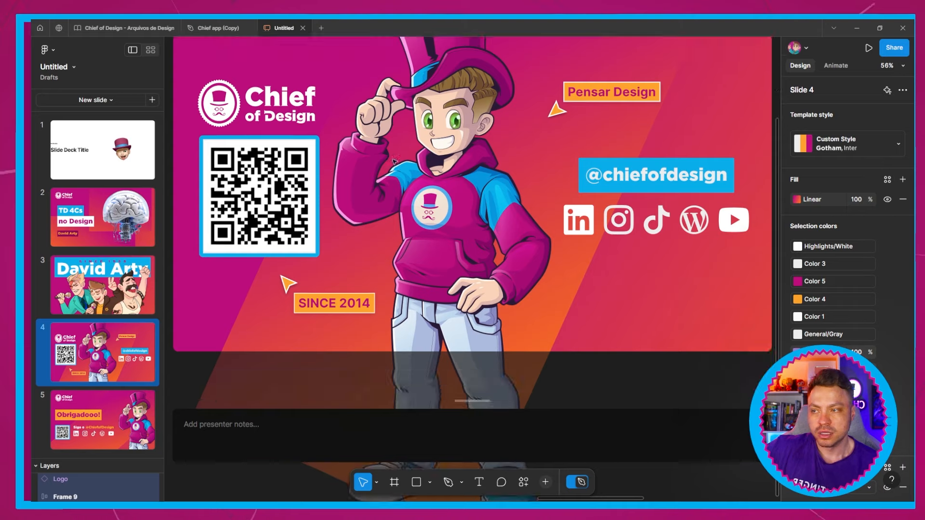
scroll(395, 162, up, 2)
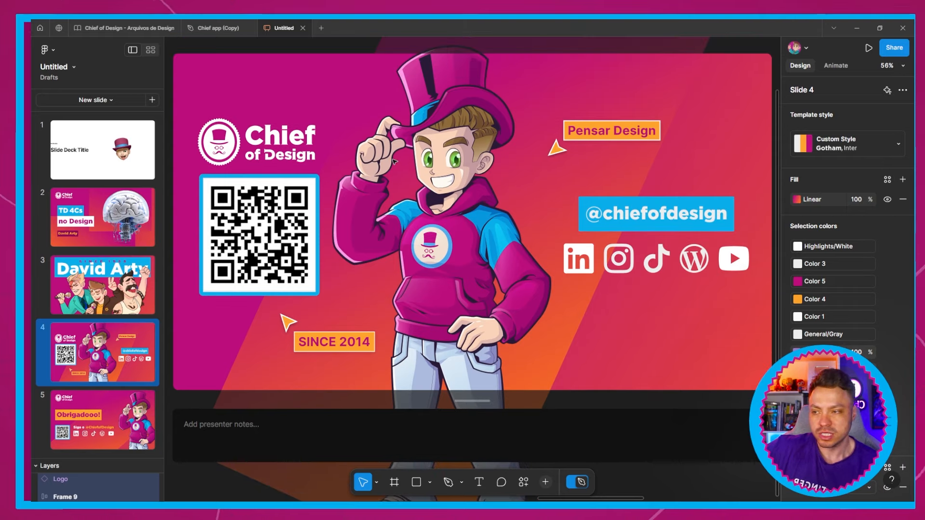
click(97, 423)
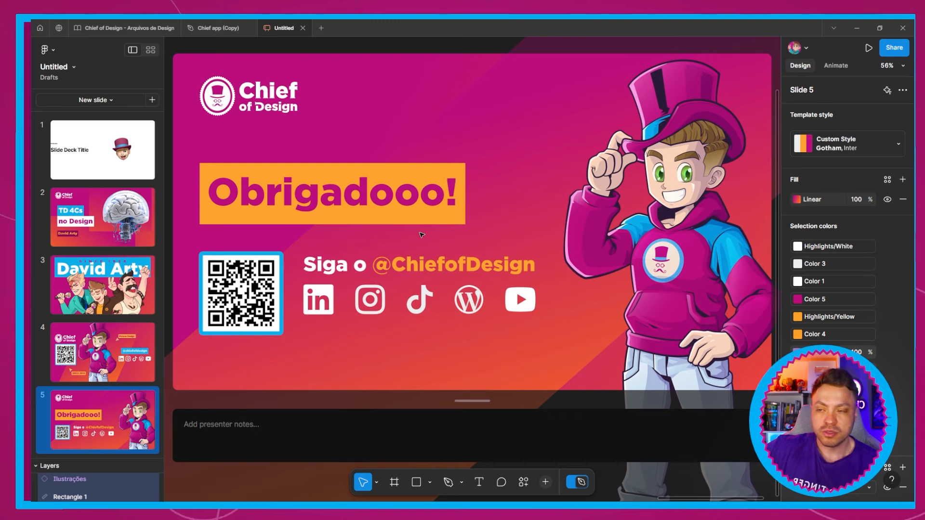
Step: Delete the first slide, containing "Slide Deck Title" and the top-hat emoji
click(100, 138)
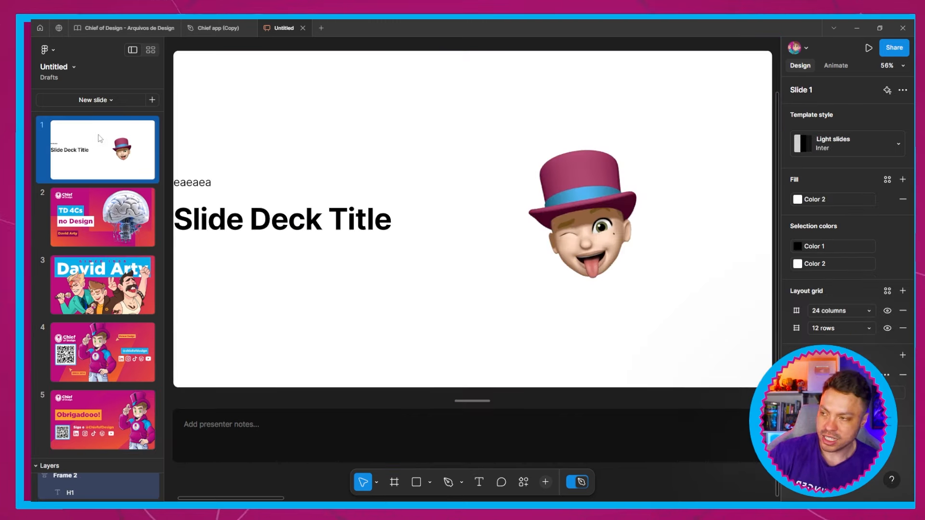
key(Delete)
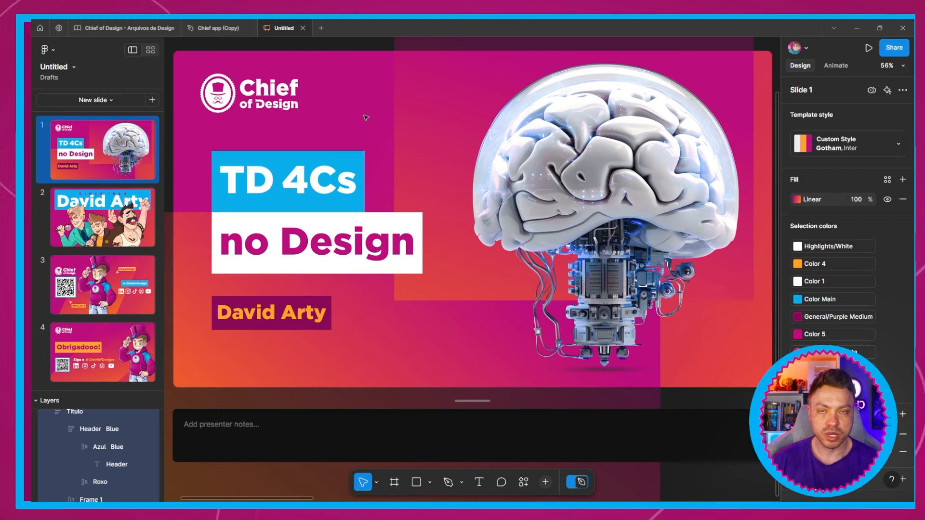
Step: Try entering sample text in the presenter notes of slide 1, and clear it
click(298, 433)
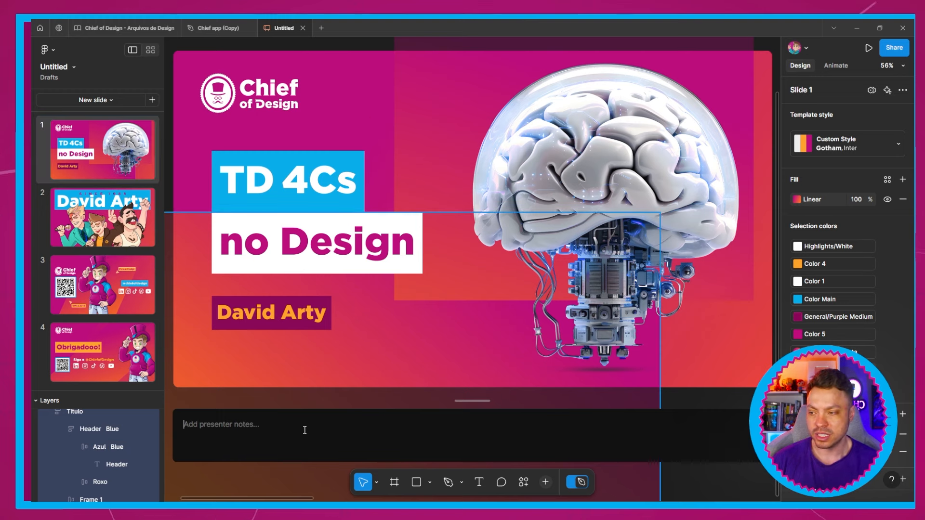
text(eaeaeaeaeaea)
key(ctrl+a)
key(BackSpace)
Step: Set the transition style of slide 1 to Smart animate and apply it to all slides
click(829, 67)
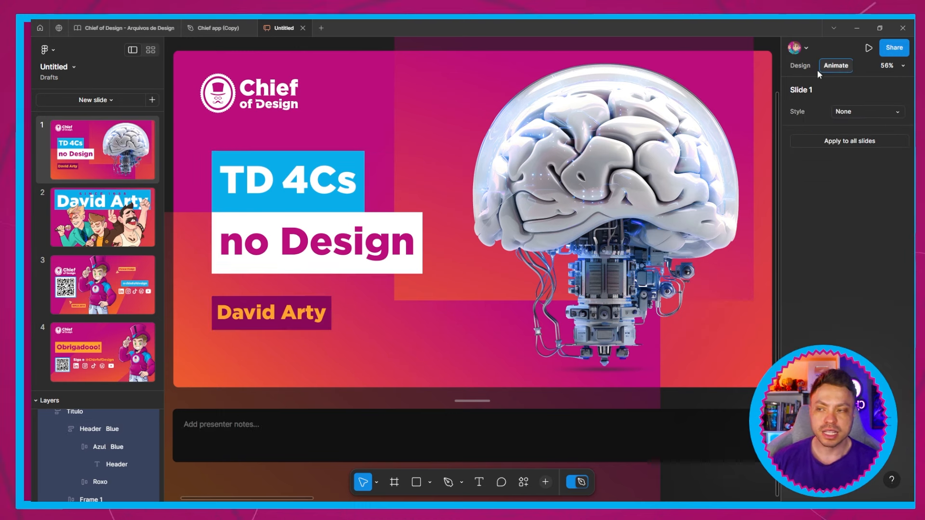
click(855, 112)
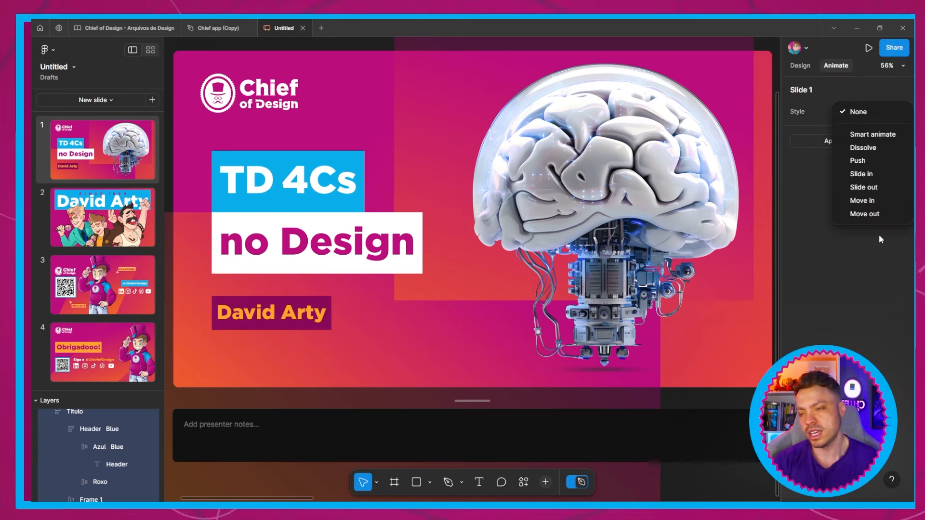
click(822, 294)
click(843, 111)
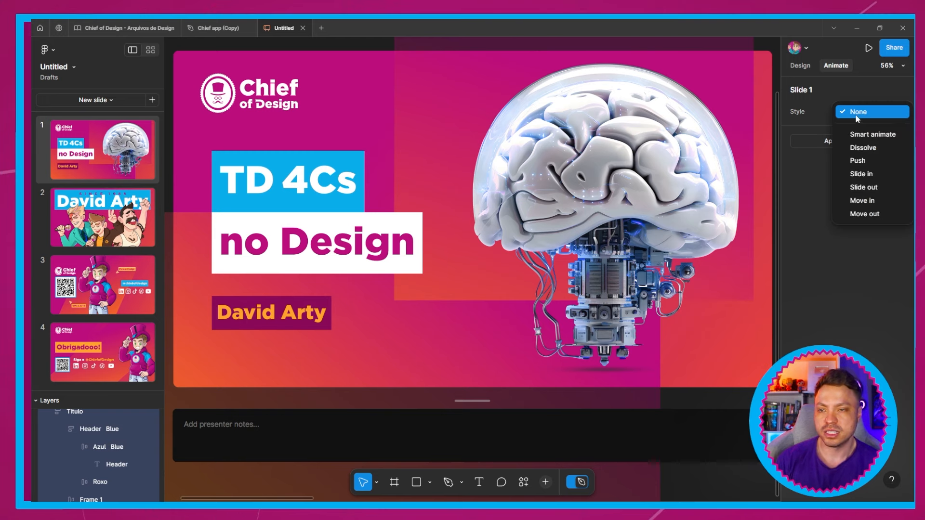
click(842, 131)
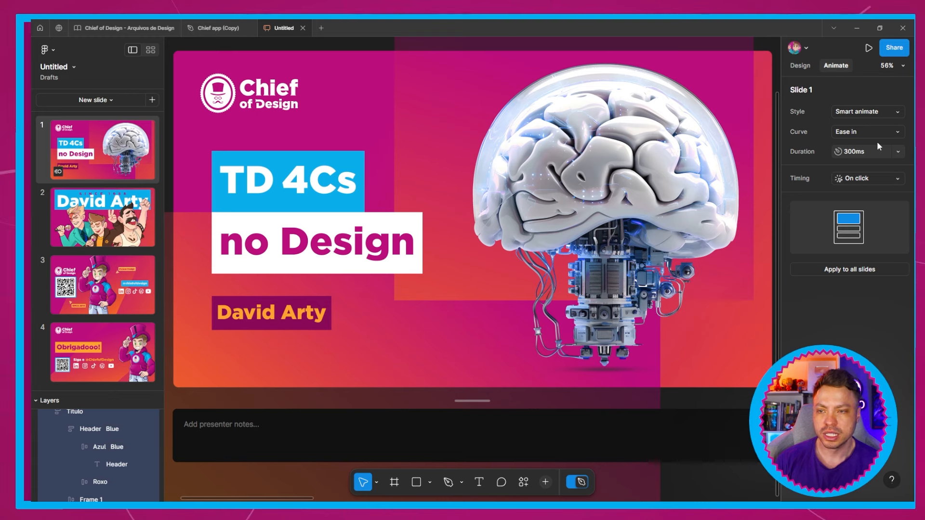
Step: Check the curve and duration options of slide 1's transition, keeping Ease in and 300ms
click(861, 133)
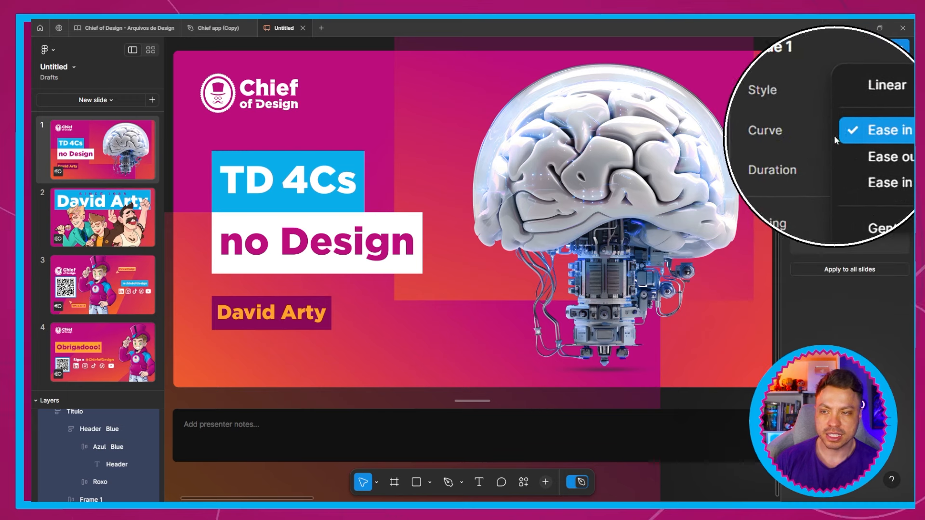
click(825, 137)
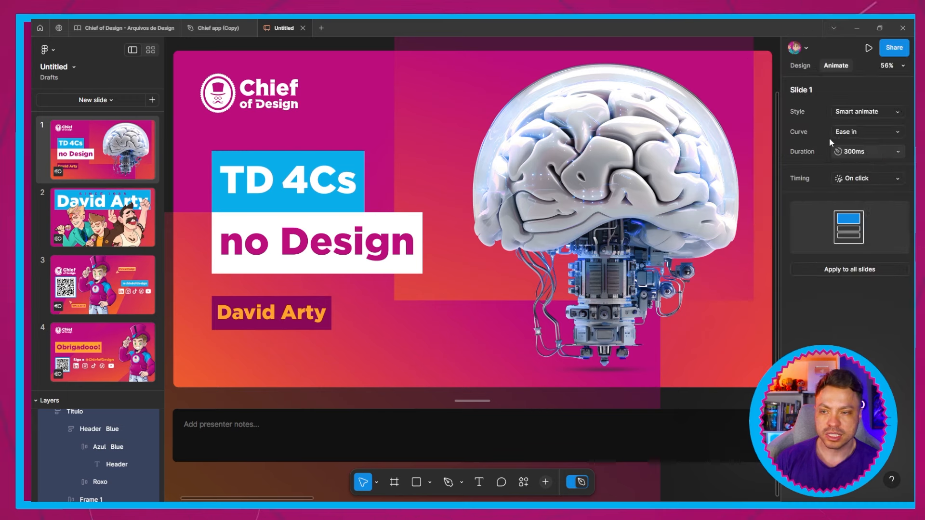
click(899, 152)
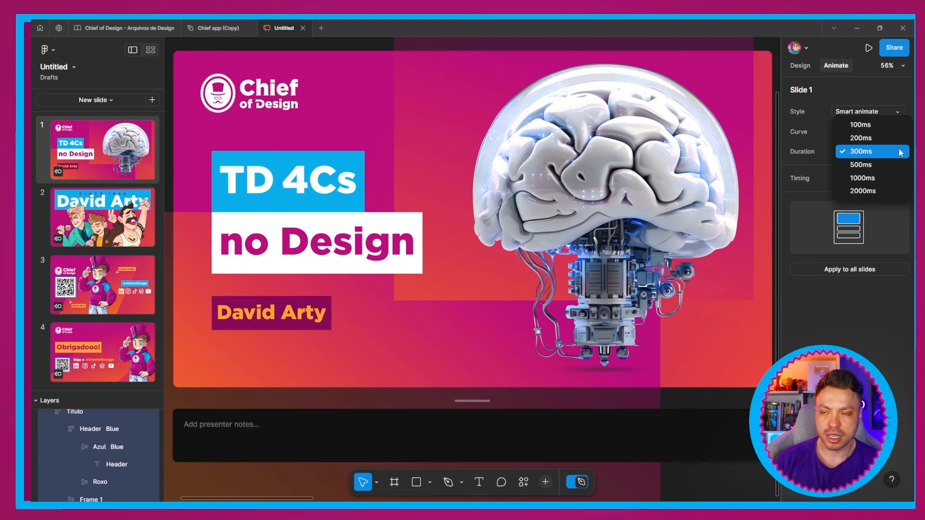
click(860, 151)
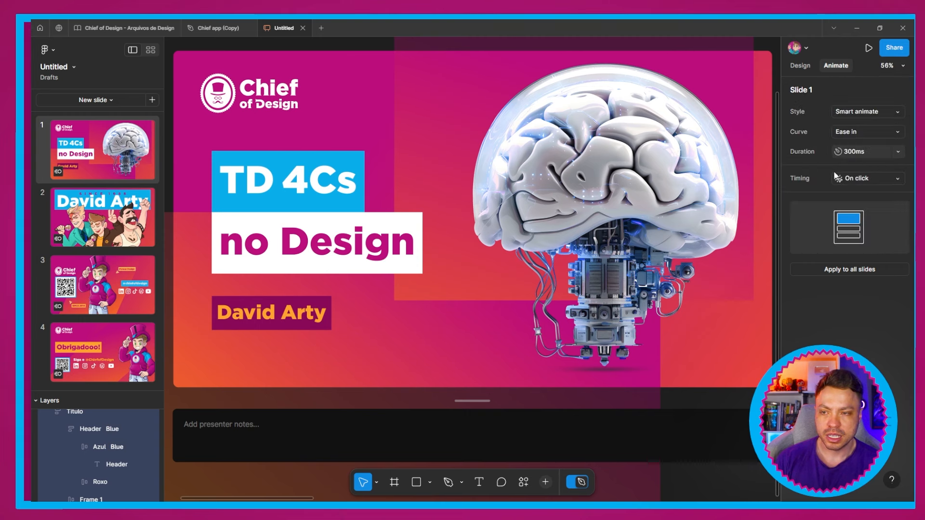
Step: Try the After delay timing for slide 1's transition and view its delay options
click(890, 178)
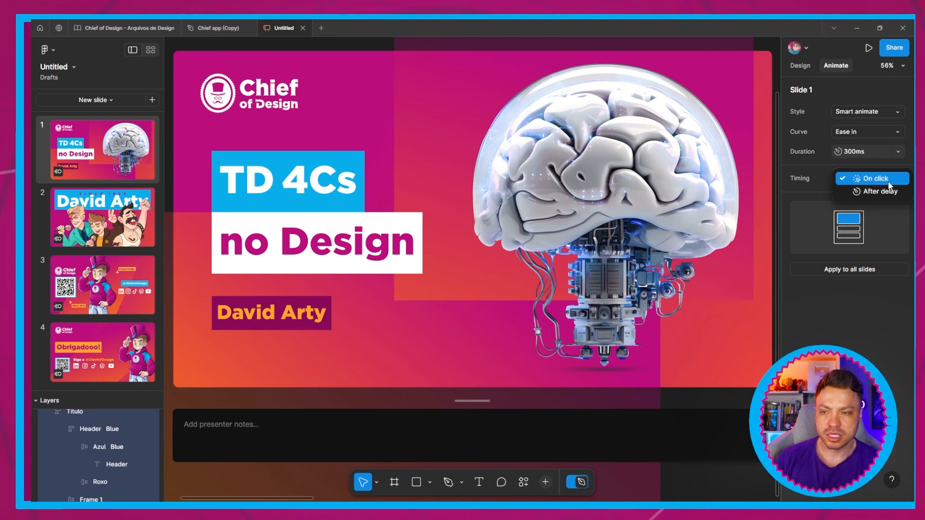
click(871, 181)
click(871, 179)
click(873, 194)
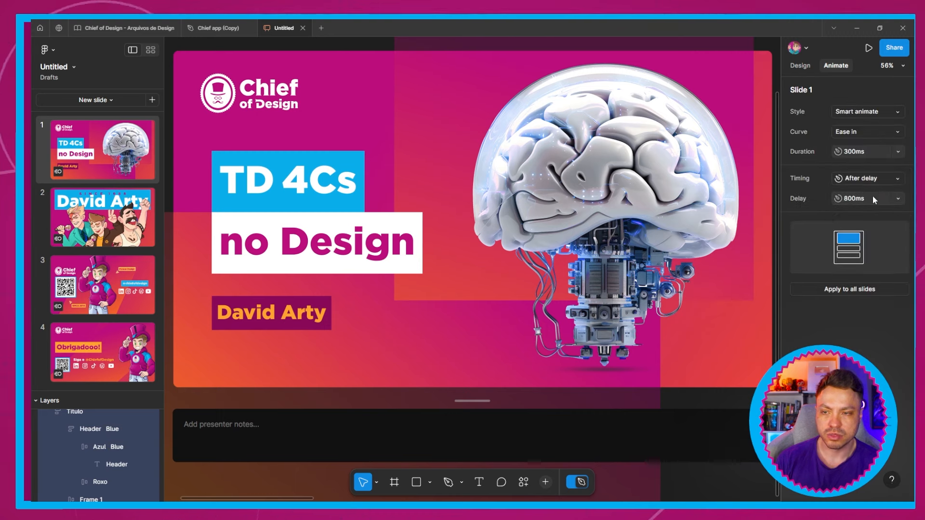
click(886, 199)
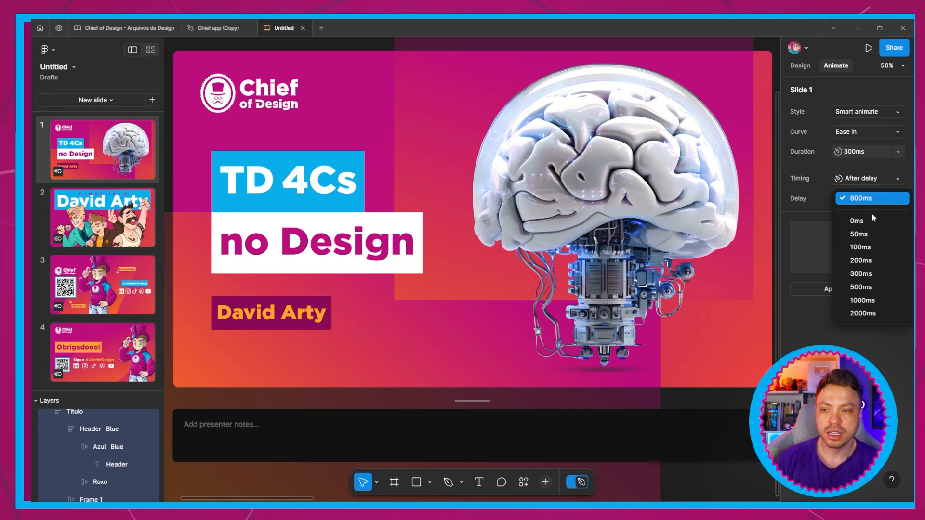
Step: Set slide 1's transition timing back to On click and apply the transition to all slides
click(876, 181)
click(877, 178)
click(874, 165)
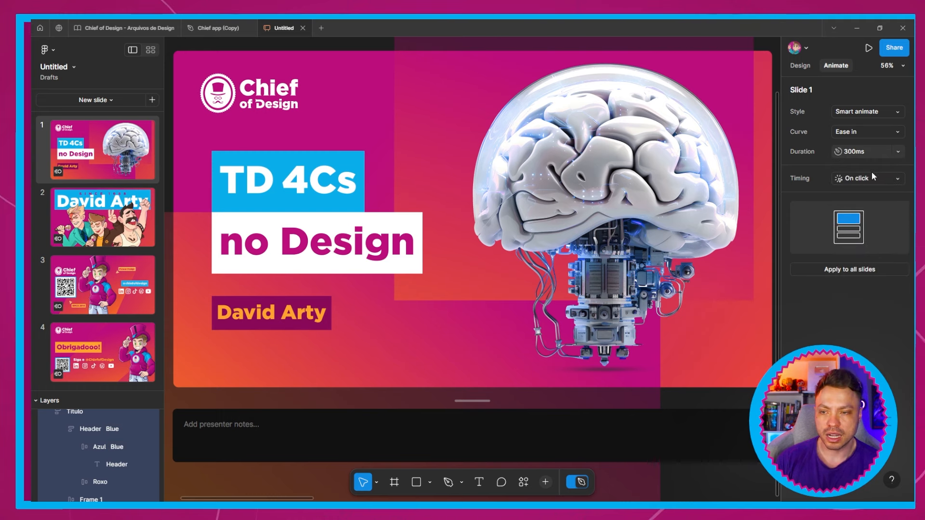
click(829, 270)
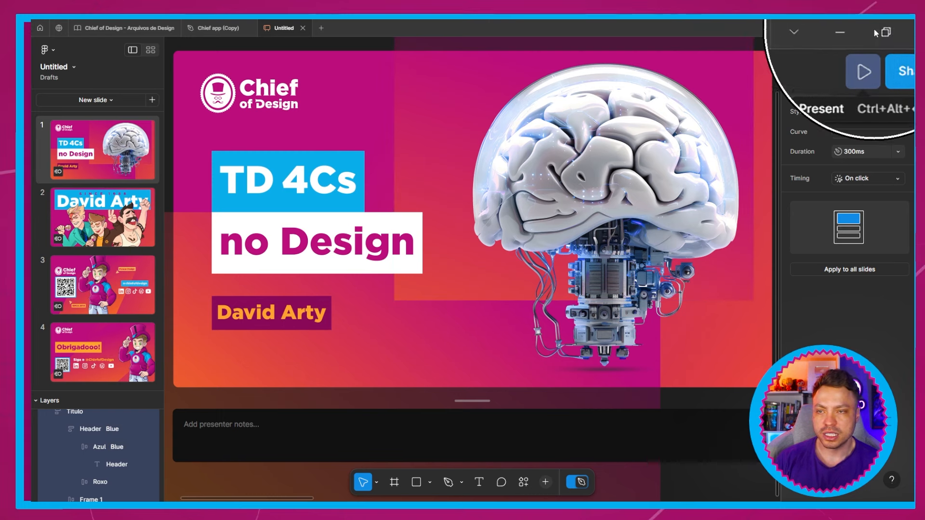
Step: Present the deck without notes and advance from slide 1 to slide 4
click(869, 50)
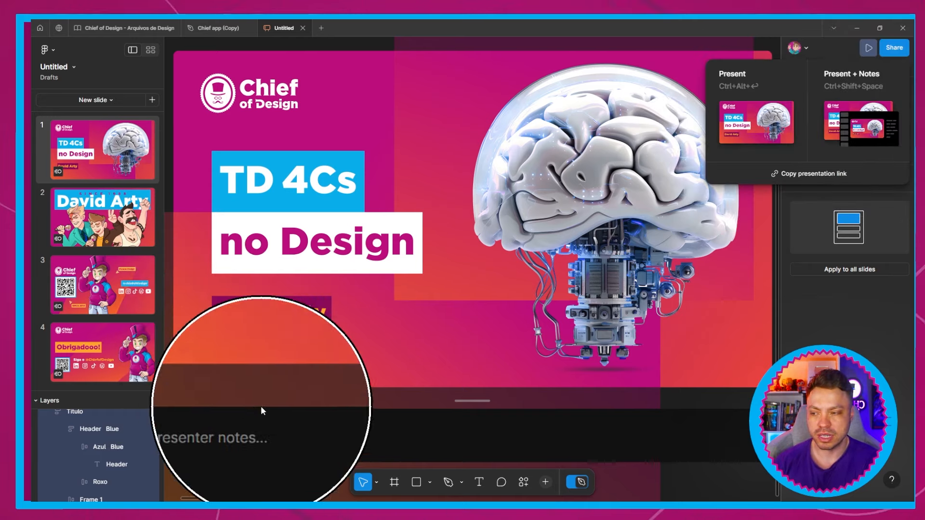
click(764, 124)
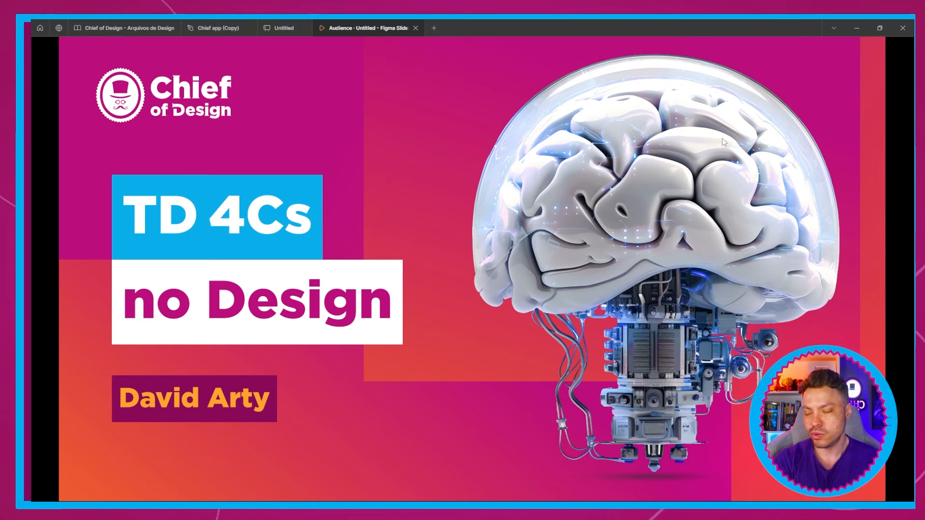
key(Right)
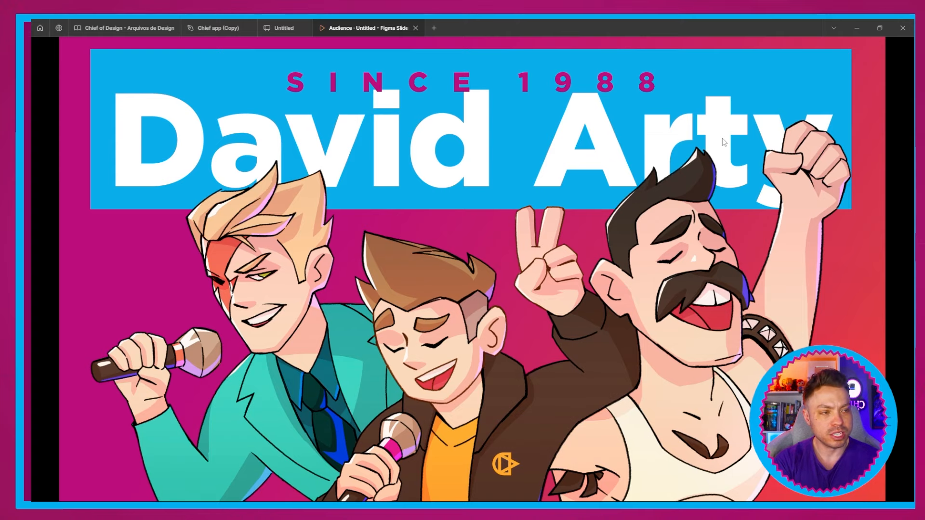
key(Right)
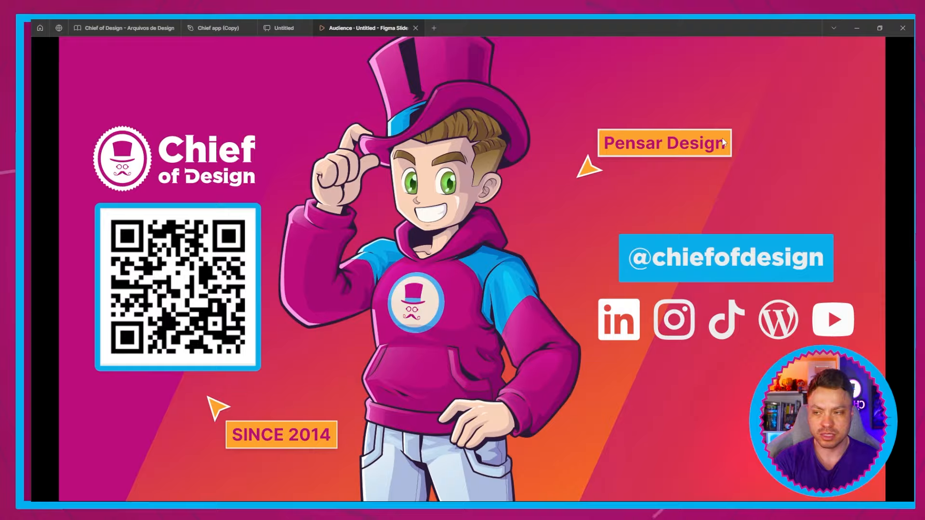
key(Right)
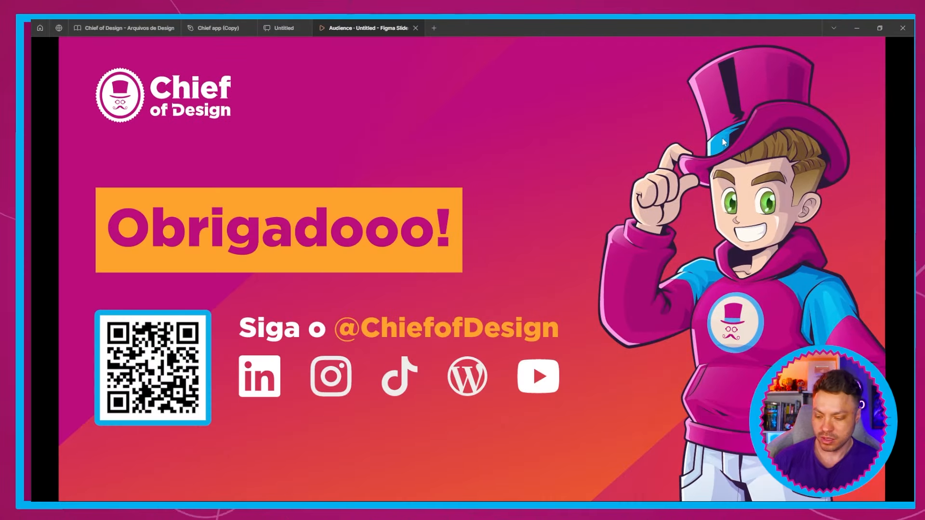
Step: Replay the Smart animate transition between slides 3 and 4 several times, and go back to slide 1
key(Left)
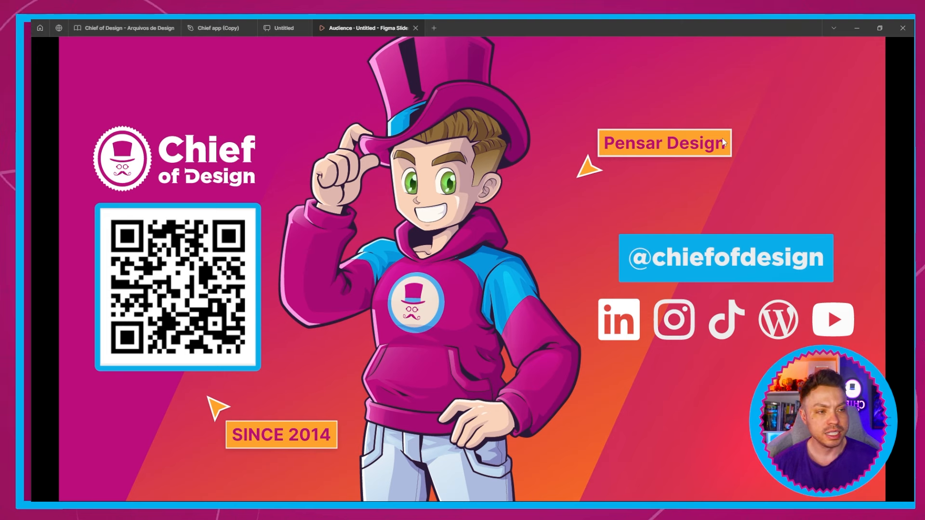
key(Right)
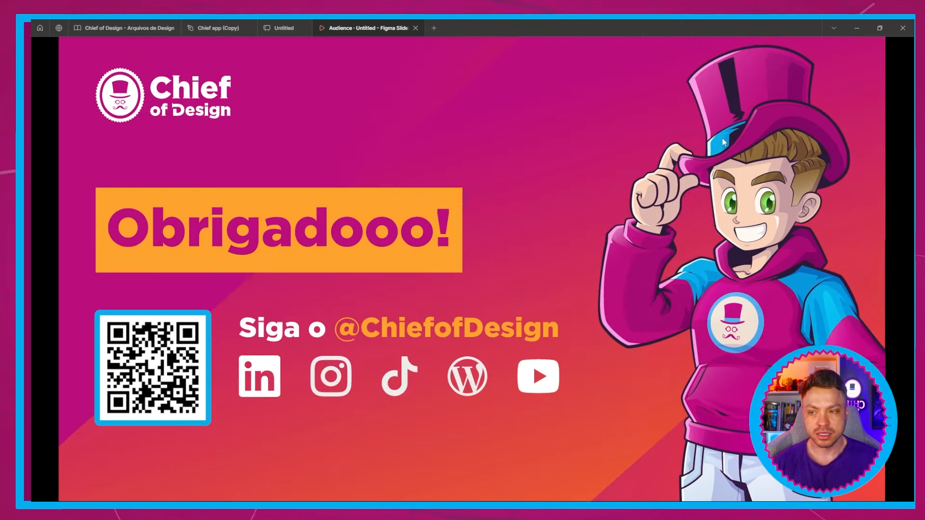
key(Left)
key(Right)
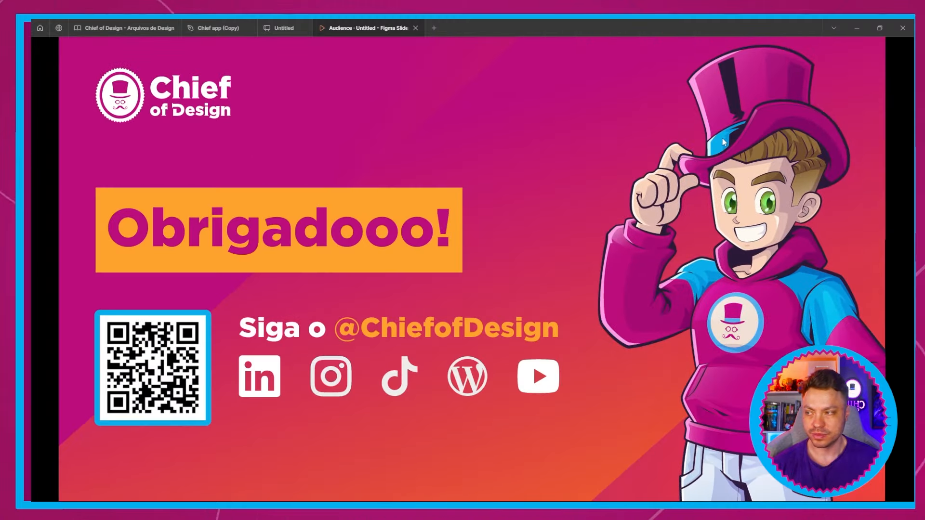
key(Left)
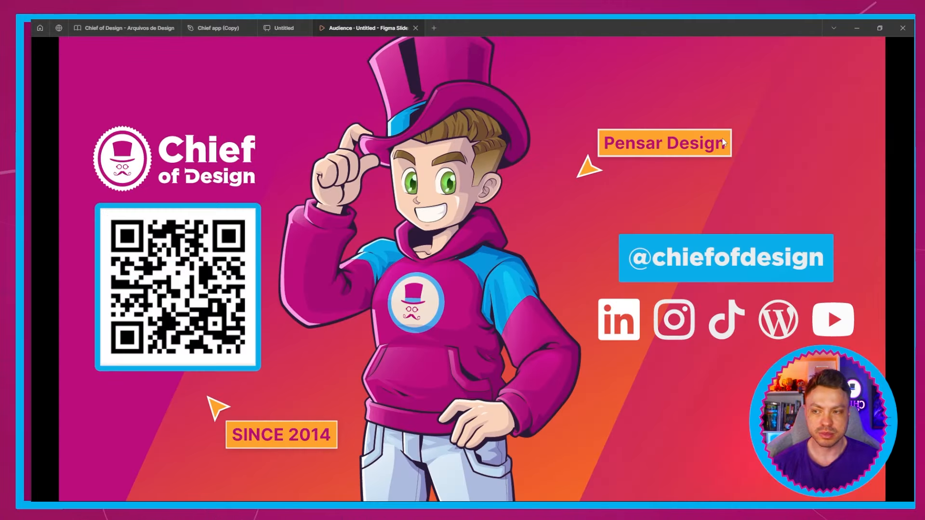
key(Right)
key(Left)
key(Right)
key(Left)
key(Left)
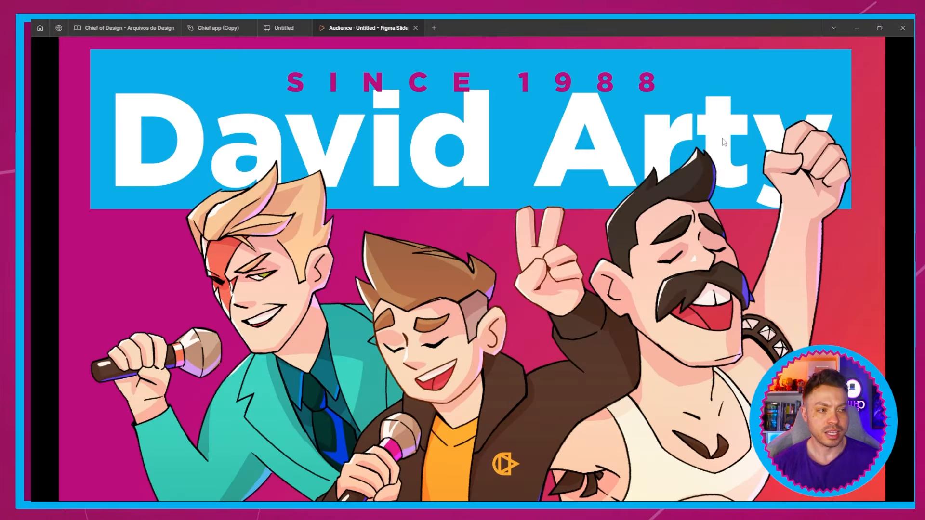
key(Left)
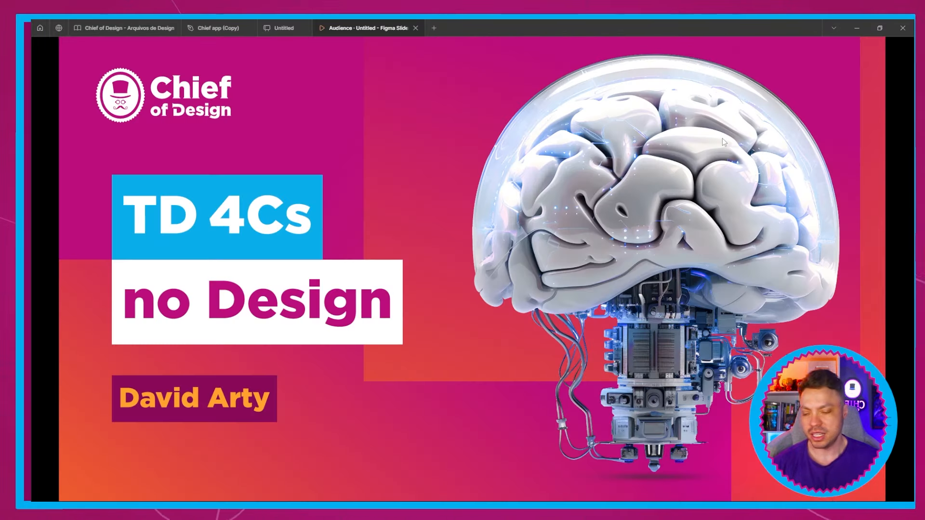
Step: View the presentation in full screen, exit it and return to editing the Untitled deck
mouse_move(386, 77)
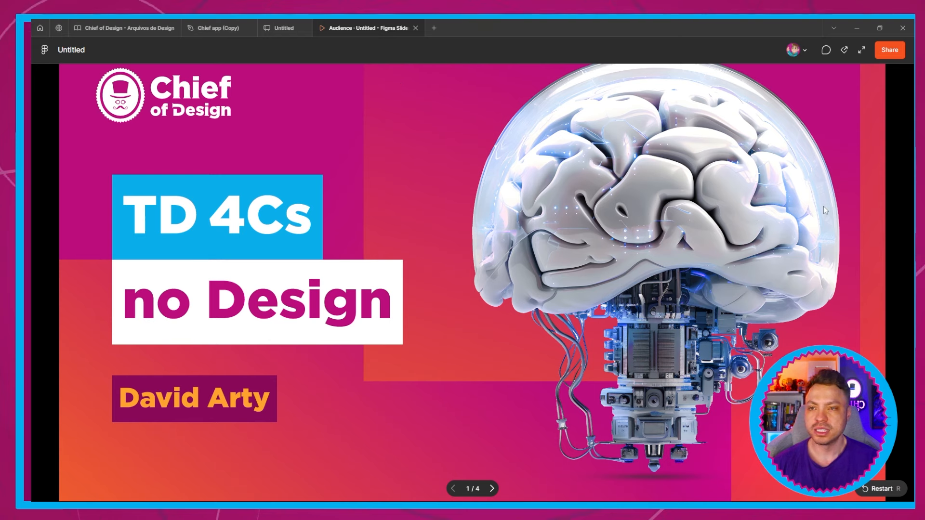
click(862, 50)
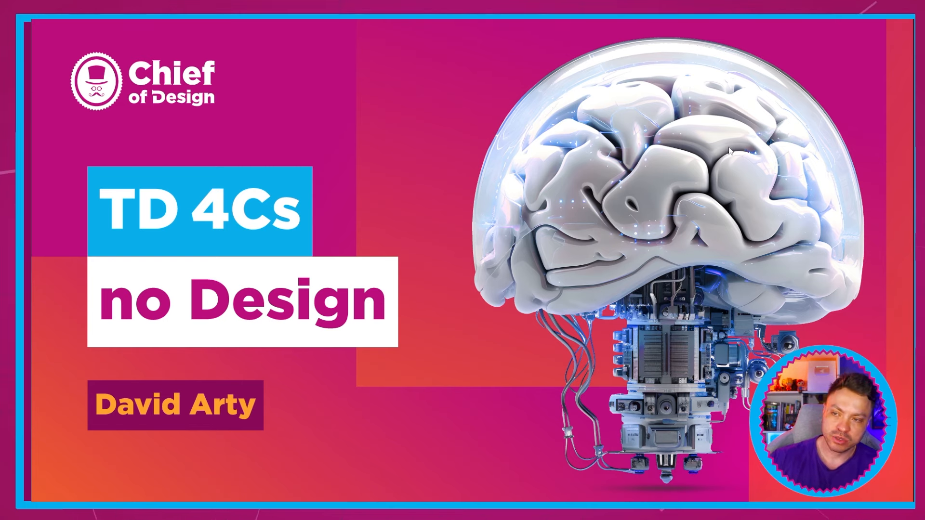
key(Escape)
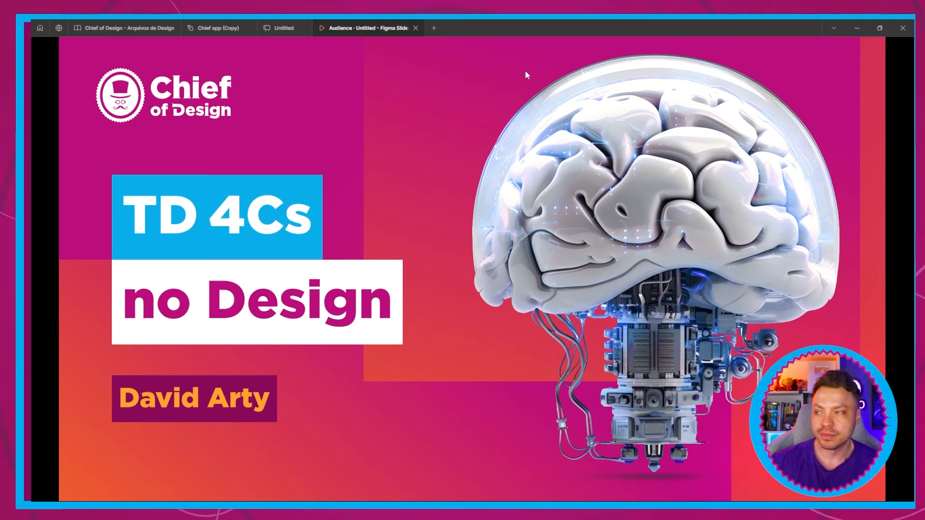
click(279, 28)
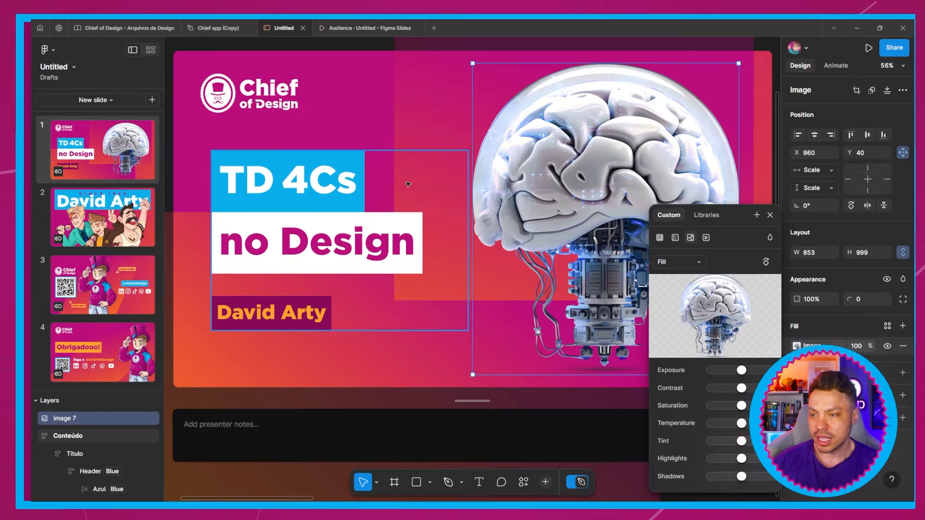
Step: Replace the brain image's fill on slide 1 with a website screen-recording video from the Vídeos folder
click(68, 435)
click(728, 371)
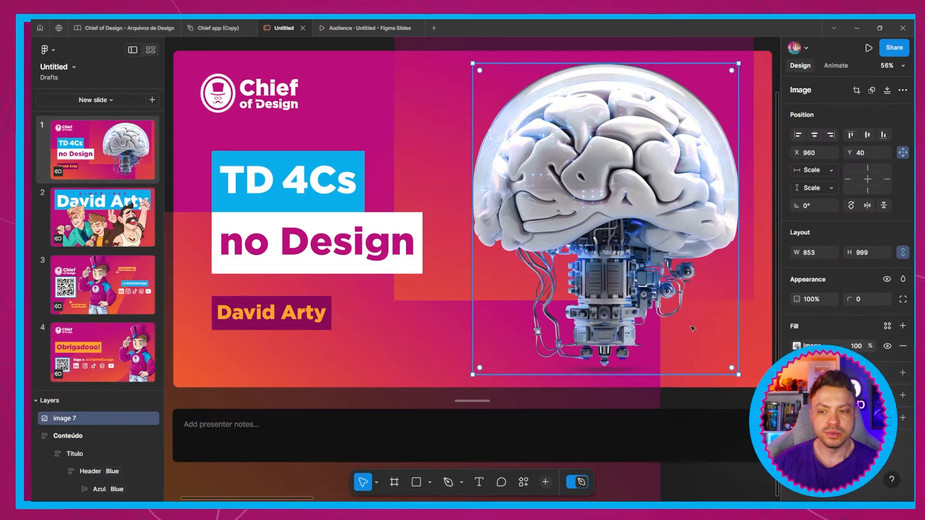
click(796, 346)
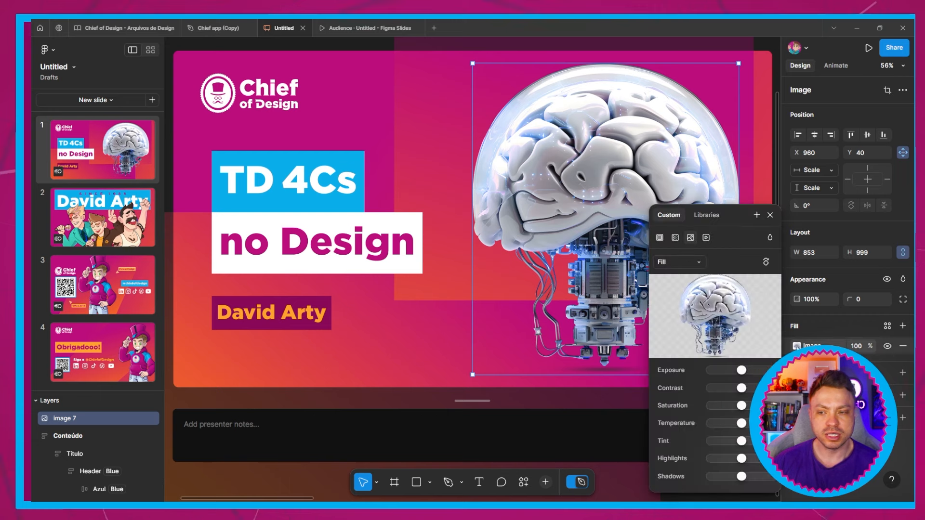
click(708, 239)
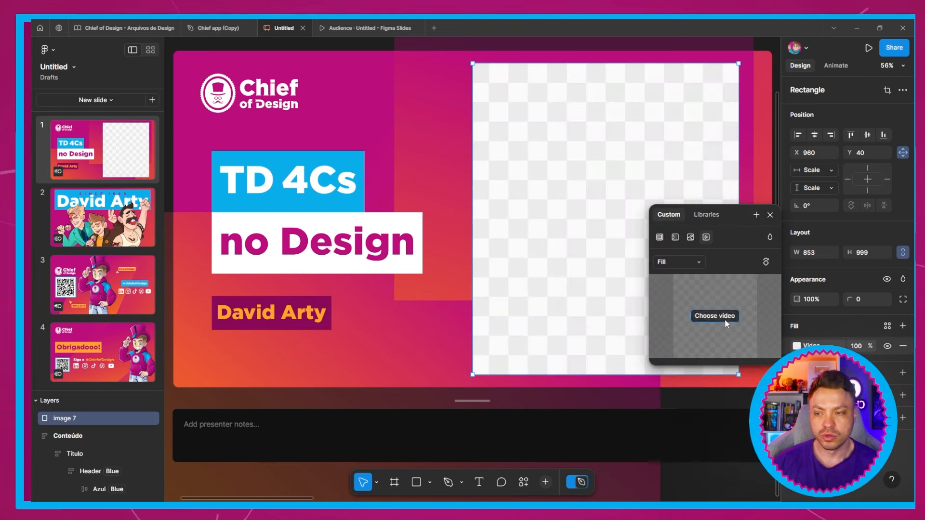
click(709, 315)
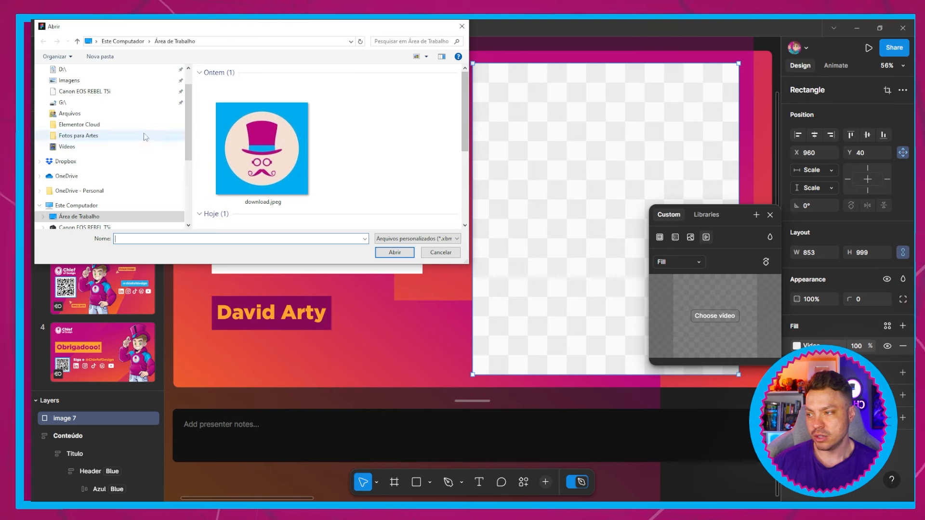
click(91, 147)
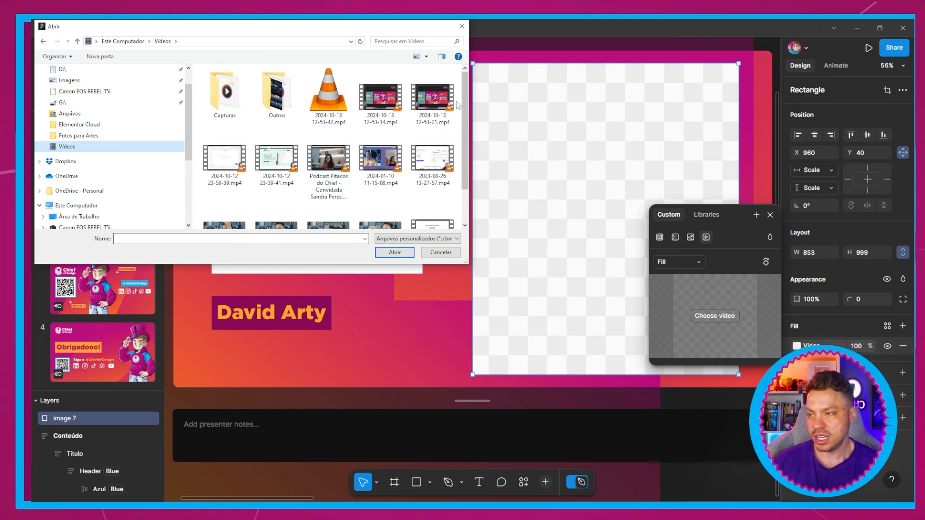
drag(461, 158, 461, 189)
click(432, 193)
click(395, 252)
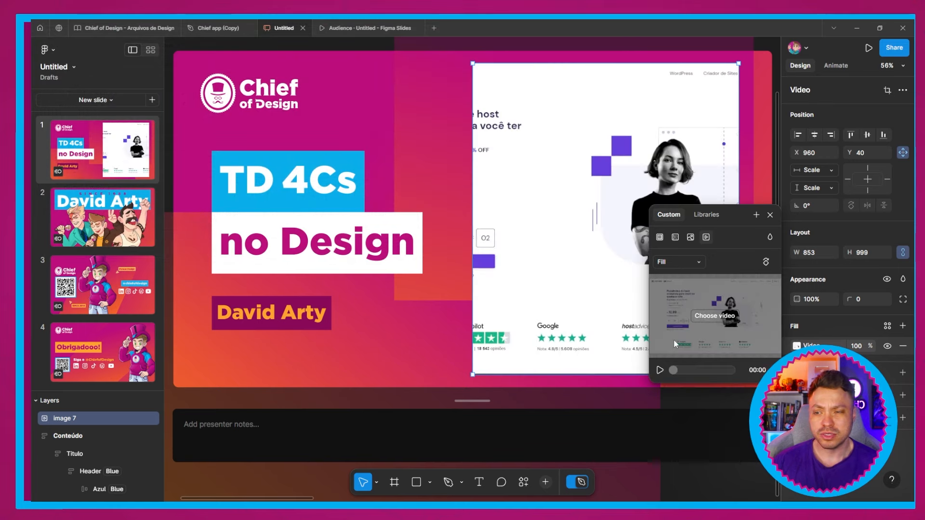
Step: Try playing the video in its fill settings, close them and widen the video leftward to nearly the slide's full width
click(660, 371)
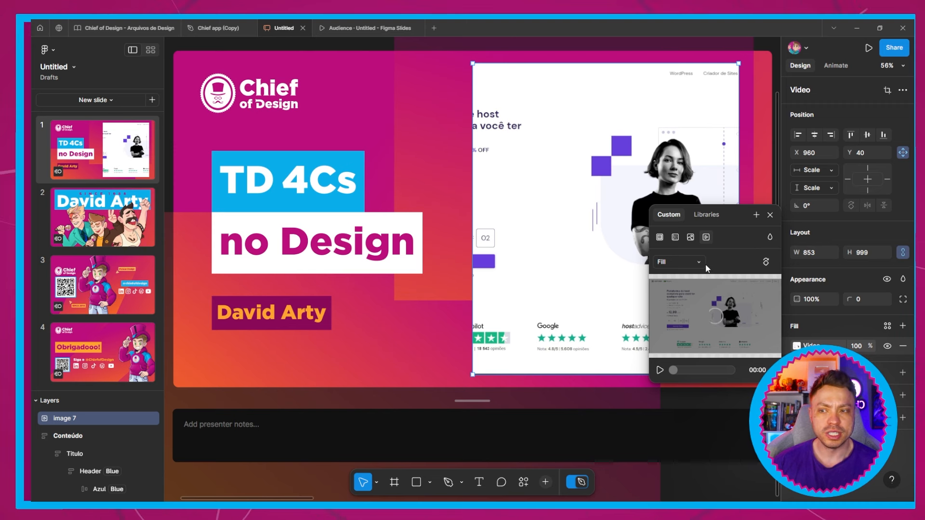
click(771, 216)
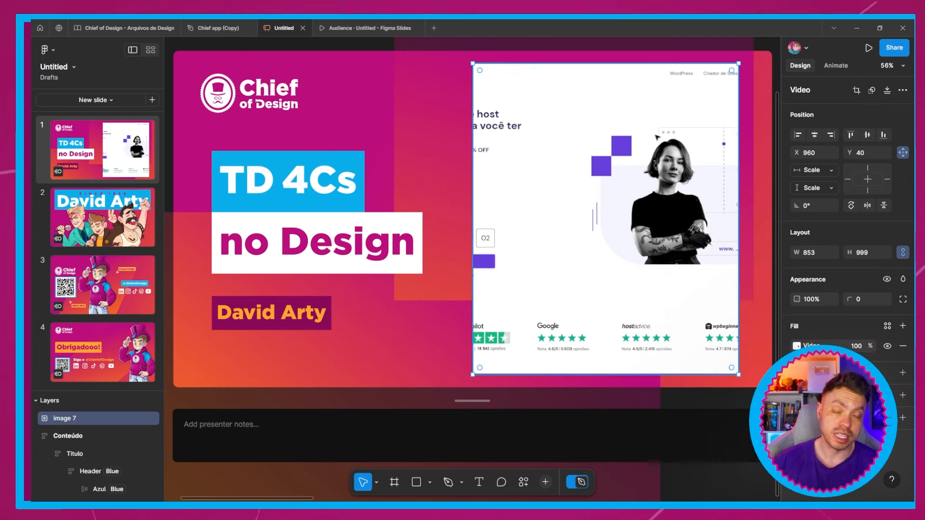
drag(477, 185, 220, 199)
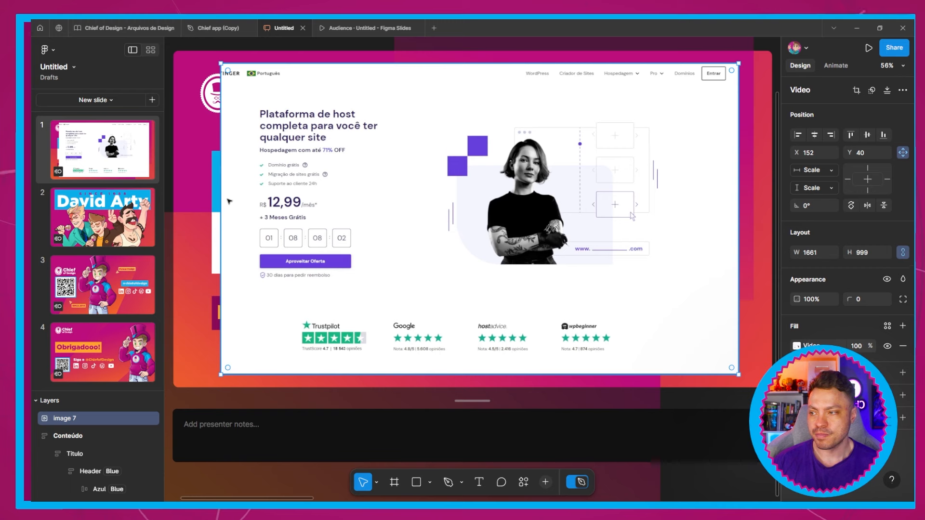
drag(221, 201, 186, 201)
Step: Review the transition settings of slide 1 and the available animation styles without changing the current one
click(836, 66)
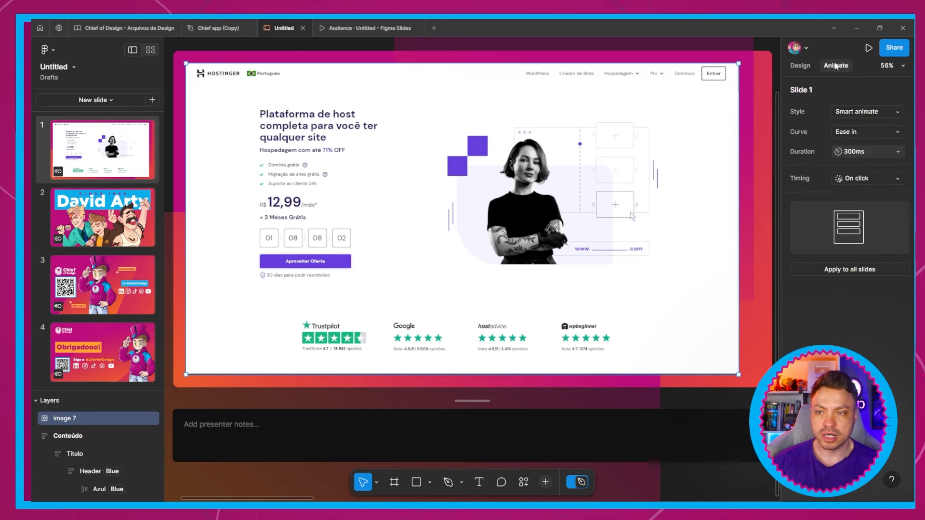
click(852, 112)
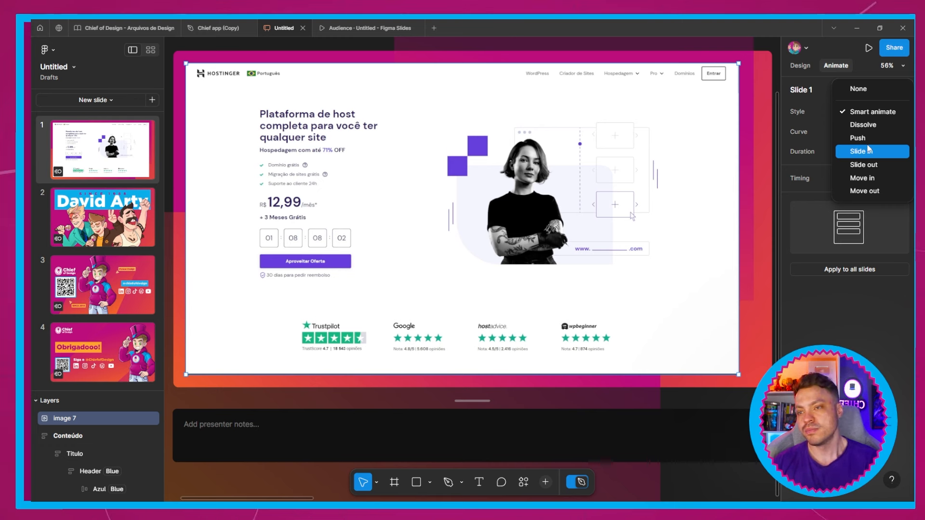
click(751, 90)
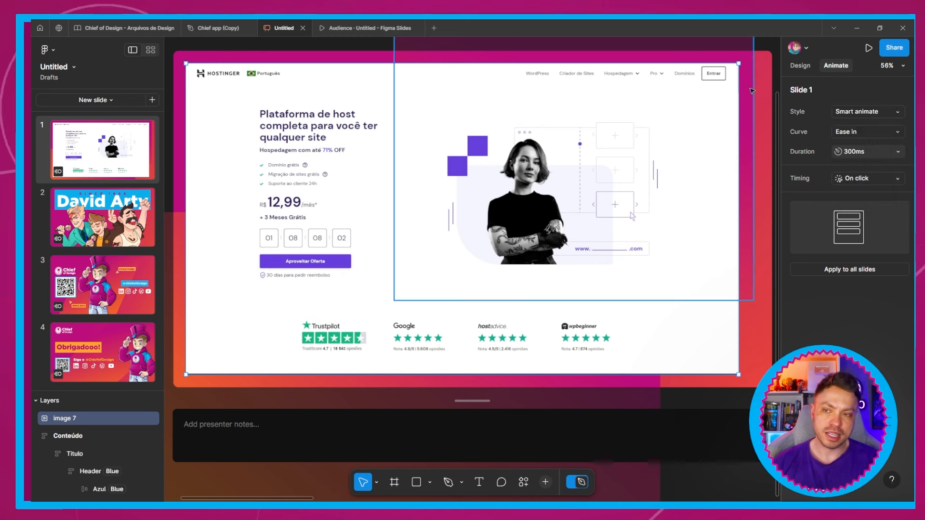
Step: Present the deck from slide 1 in full screen to check the video's playback
click(868, 50)
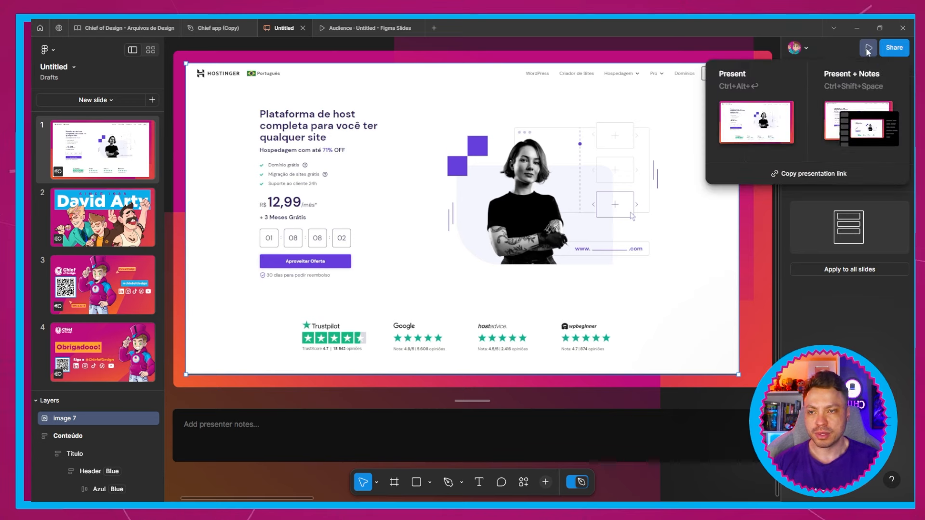
click(764, 107)
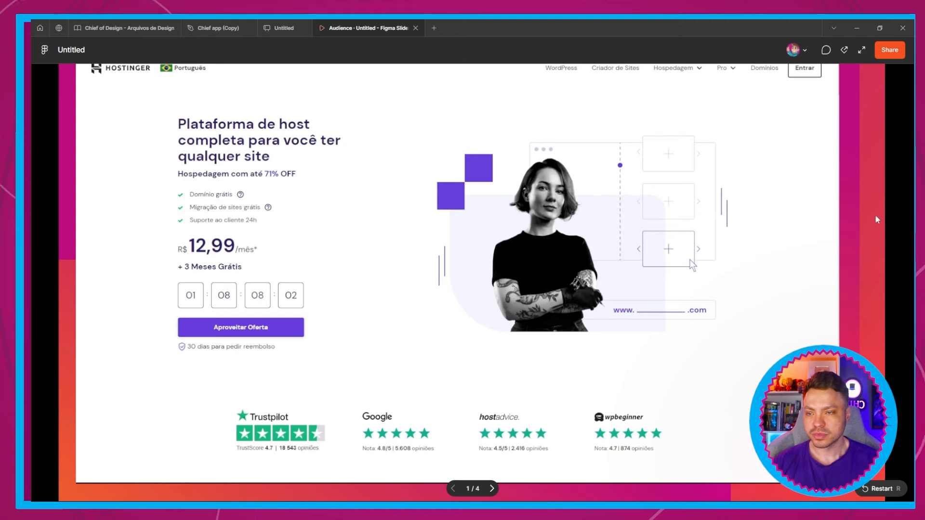
click(861, 50)
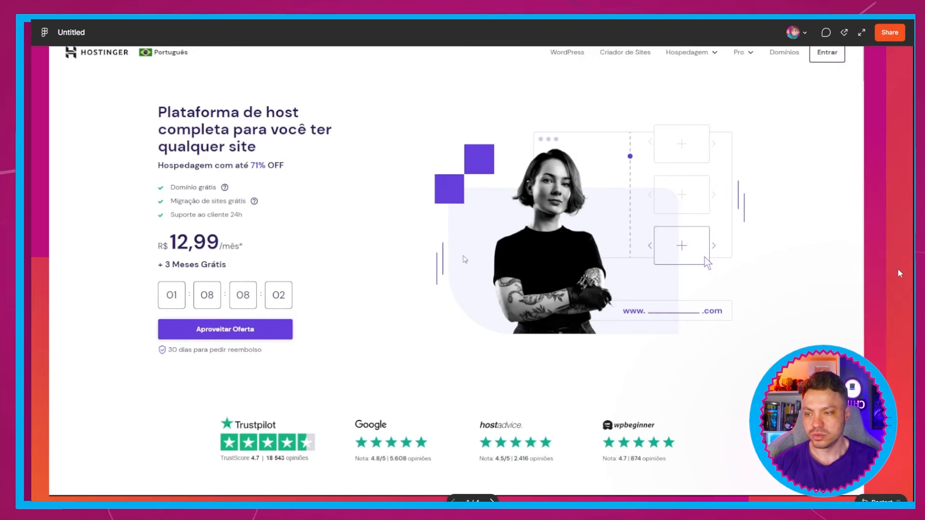
scroll(567, 266, down, 3)
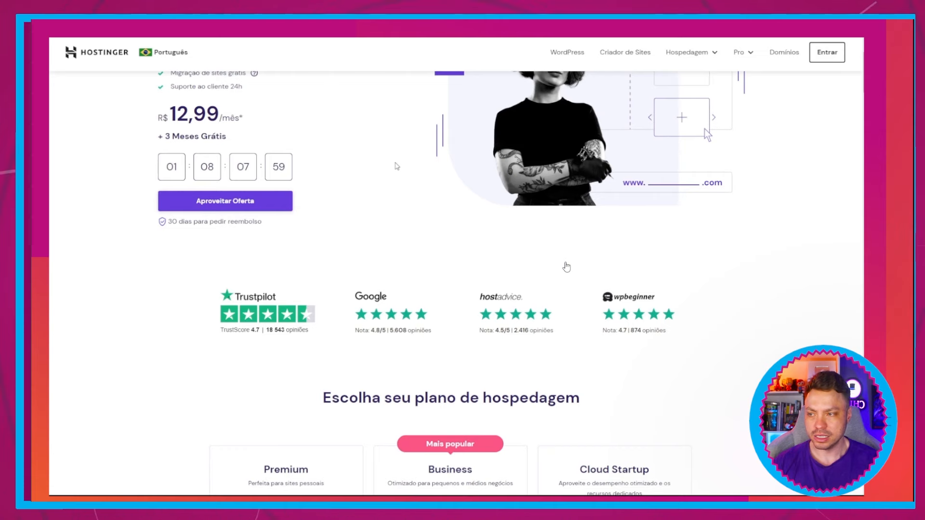
scroll(397, 167, down, 8)
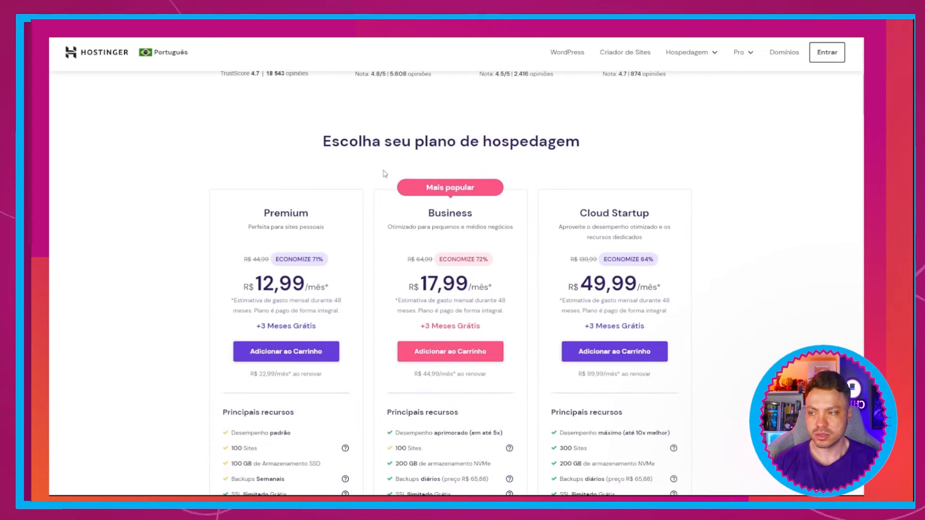
scroll(384, 175, down, 5)
scroll(381, 181, up, 5)
scroll(379, 182, up, 8)
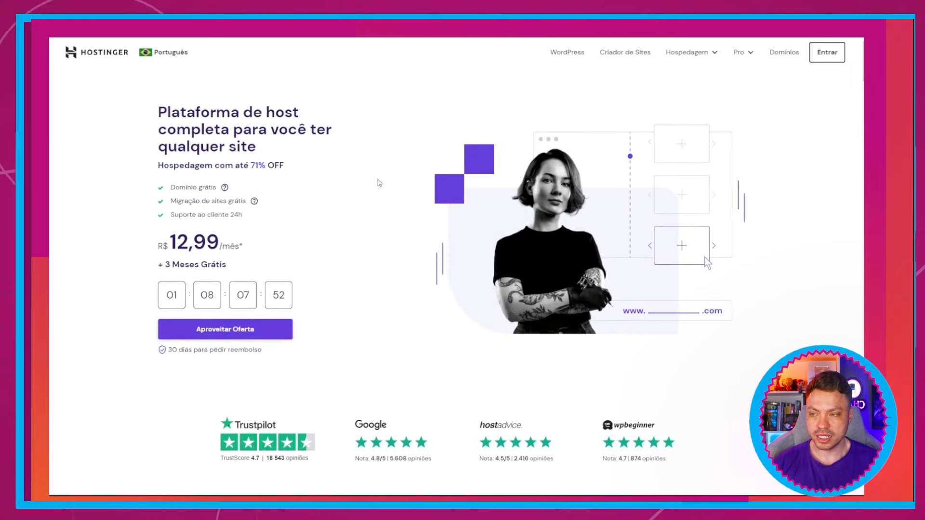
scroll(379, 183, down, 8)
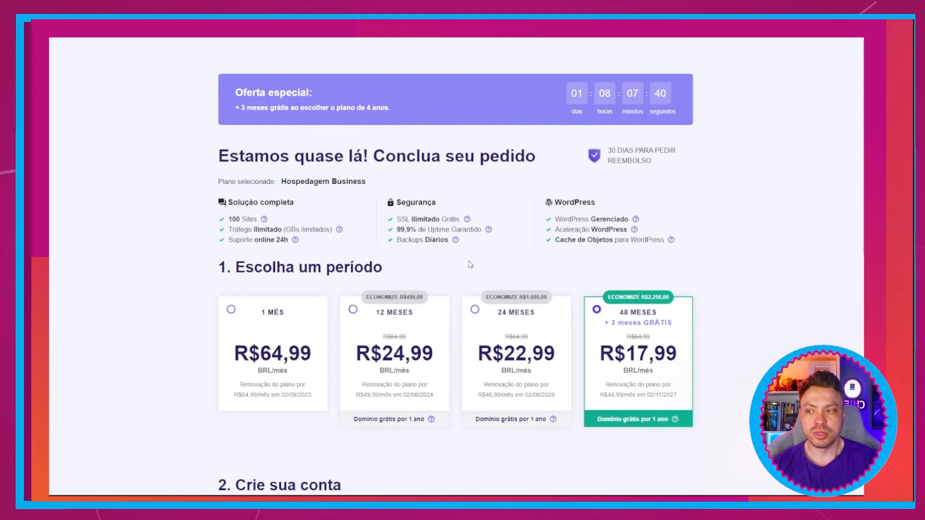
scroll(466, 313, down, 8)
scroll(467, 312, down, 3)
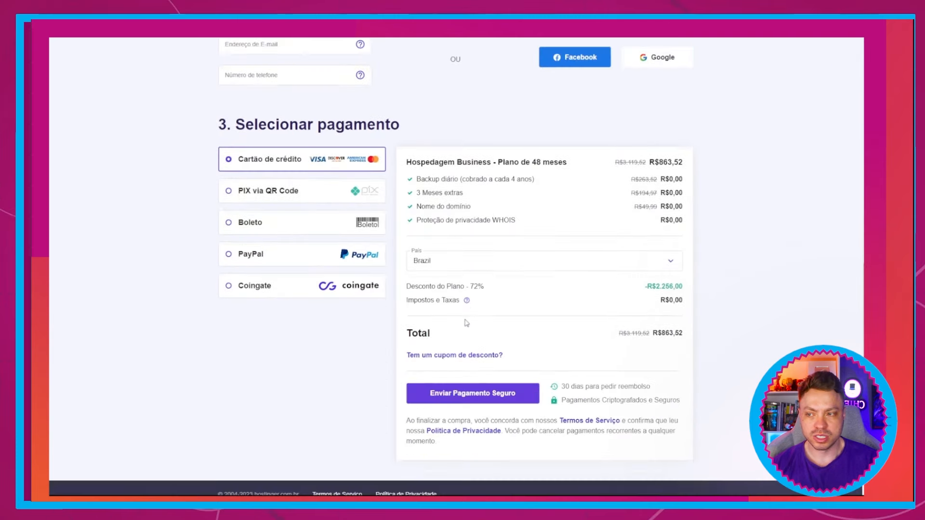
click(464, 326)
click(476, 350)
text(CHIEF)
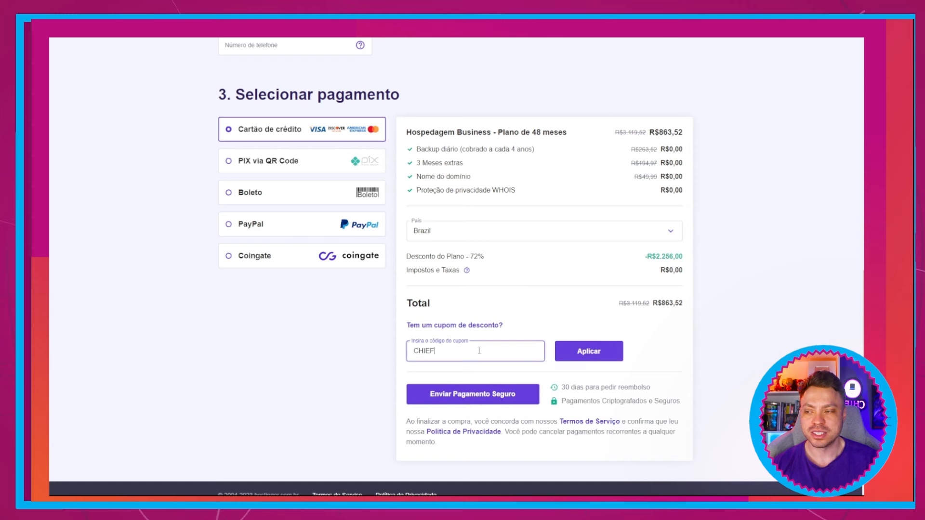
key(Return)
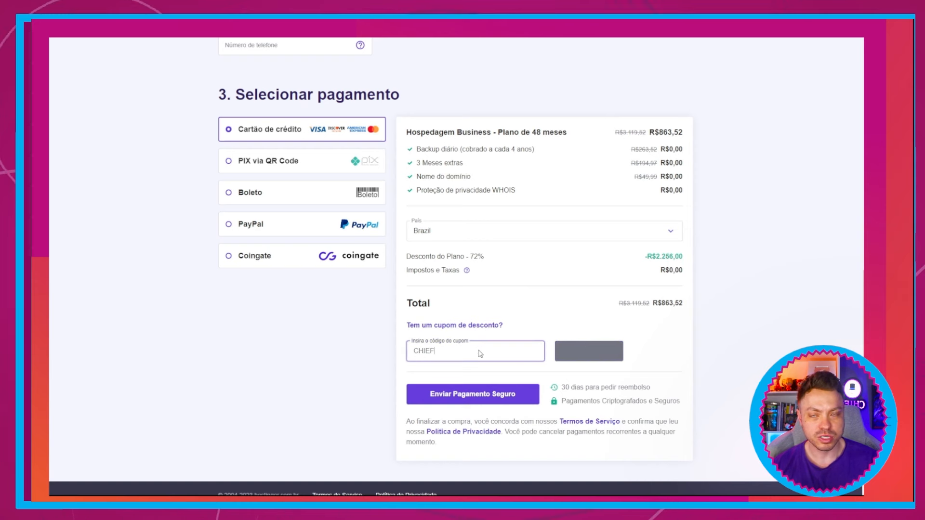
scroll(479, 353, up, 10)
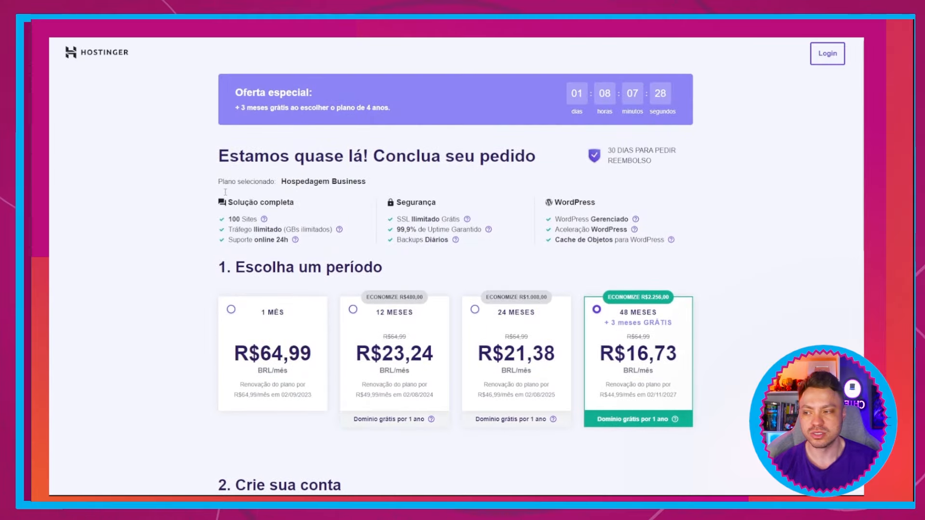
click(87, 54)
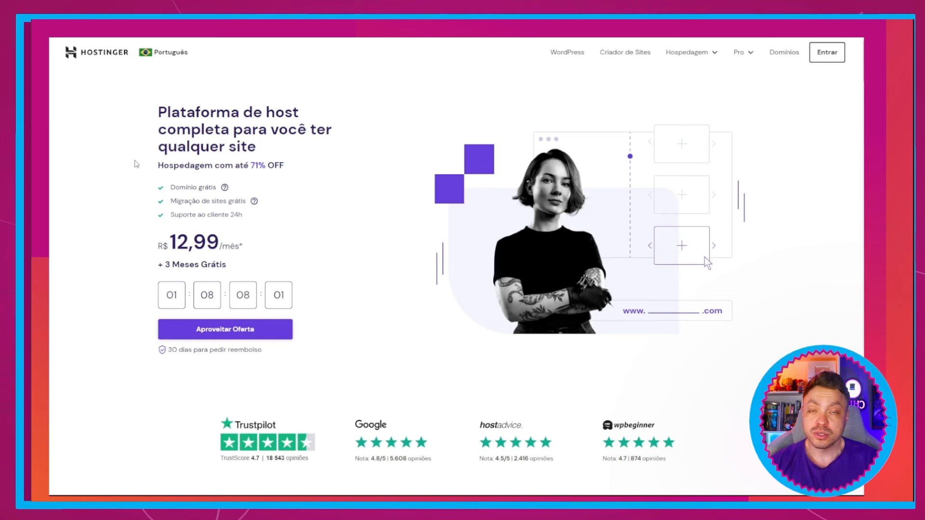
scroll(396, 165, down, 5)
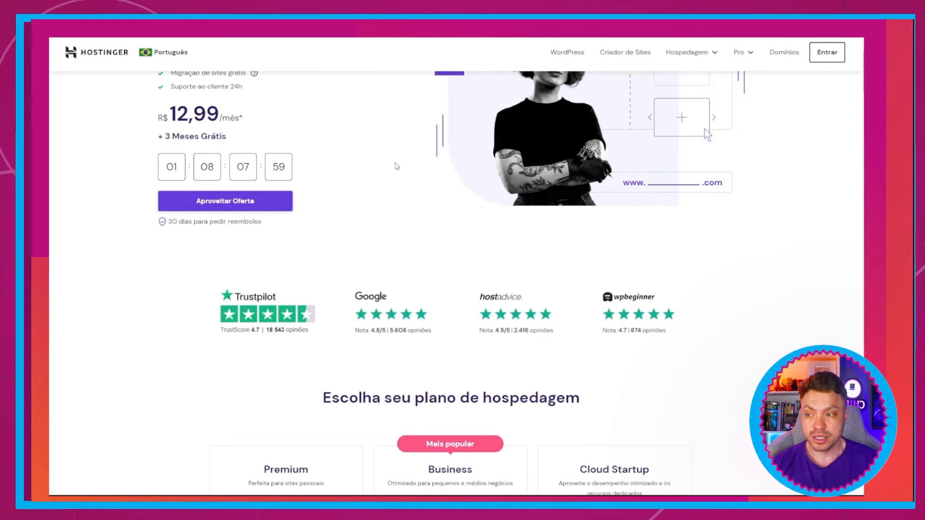
scroll(396, 165, down, 5)
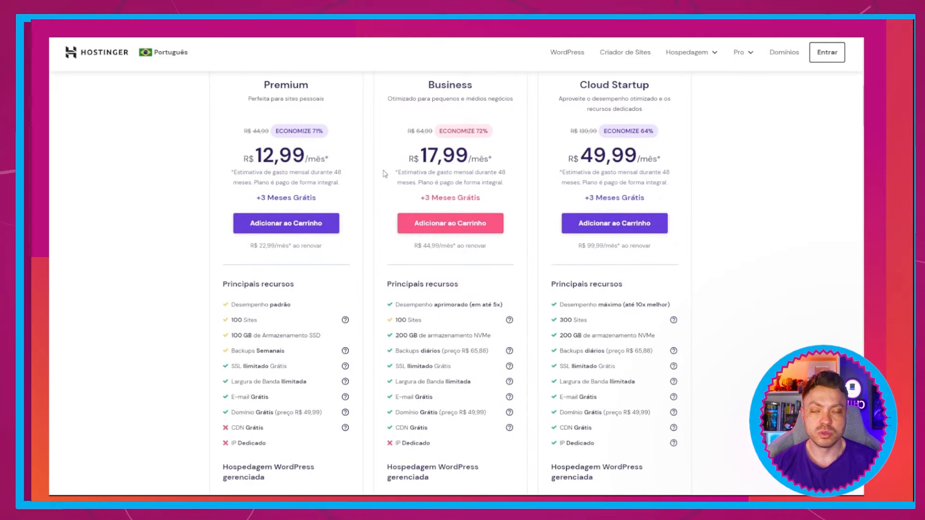
scroll(380, 184, down, 3)
scroll(380, 183, up, 13)
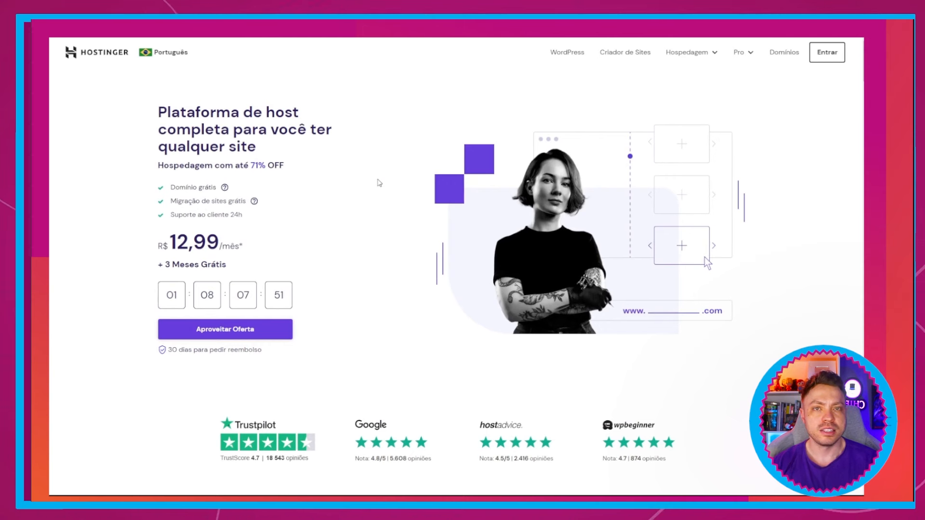
scroll(380, 184, down, 8)
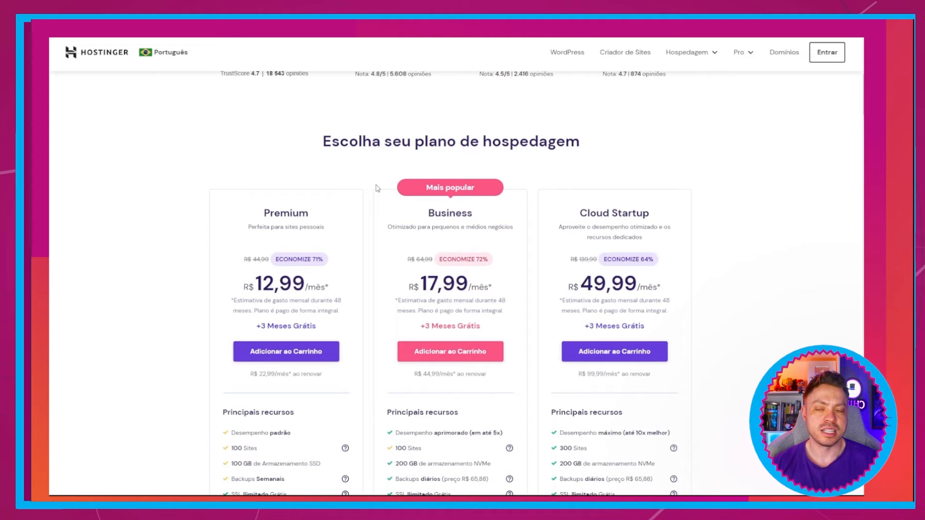
scroll(378, 189, down, 2)
click(452, 258)
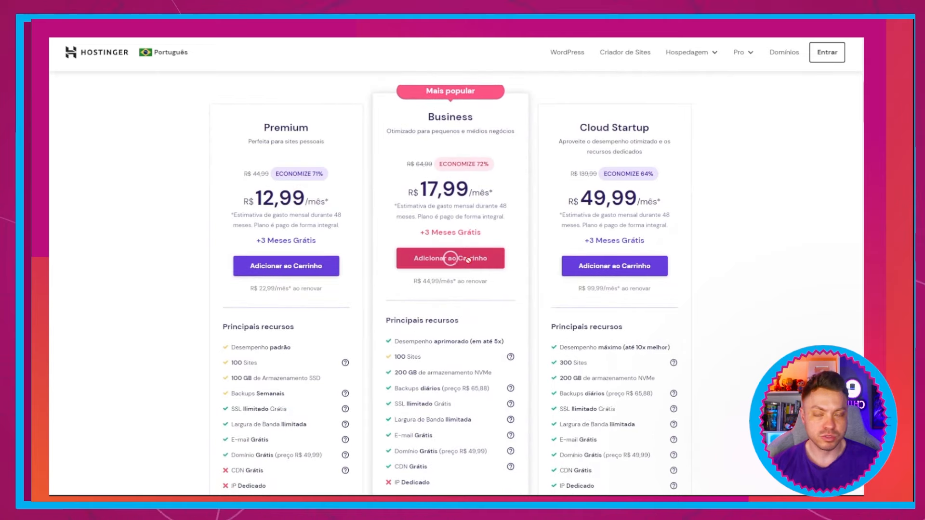